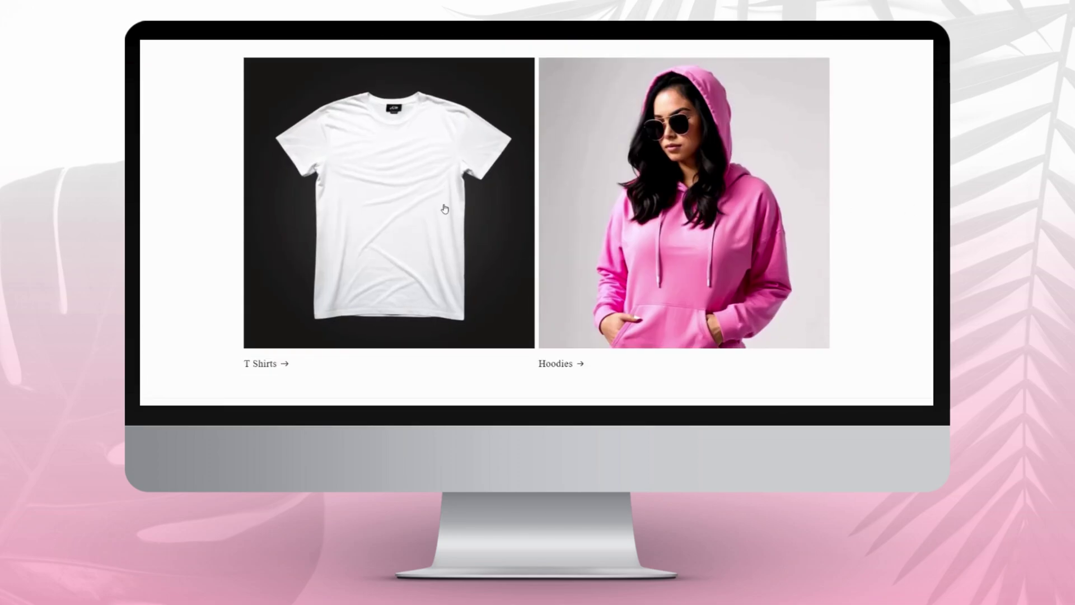
# Step: Go to Online Store > Themes, where PinkTees is listed as the current theme
pyautogui.click(444, 209)
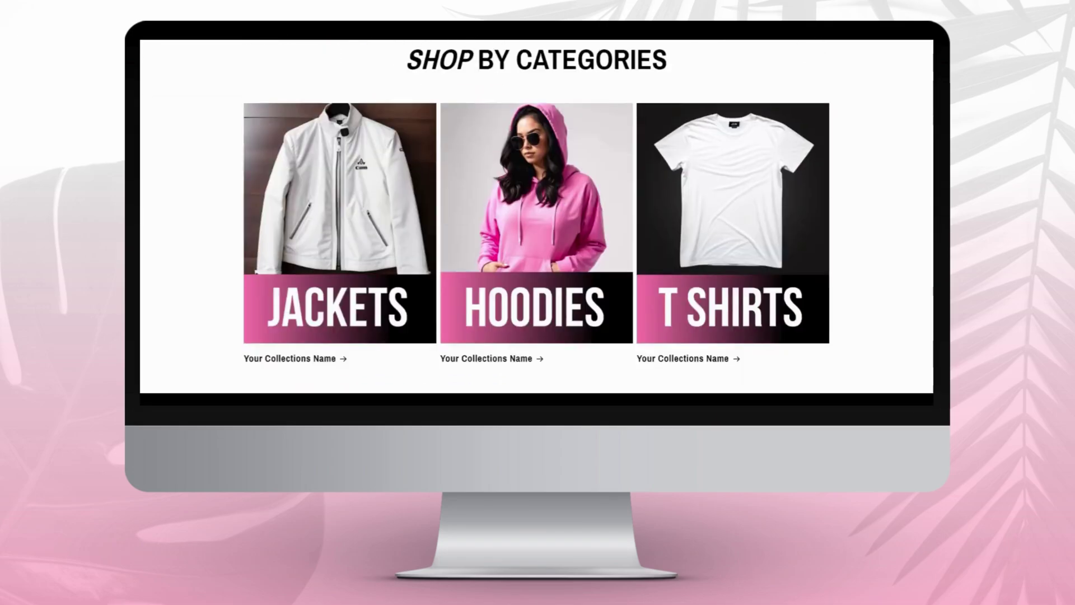
pyautogui.scroll(-5, 607, 330)
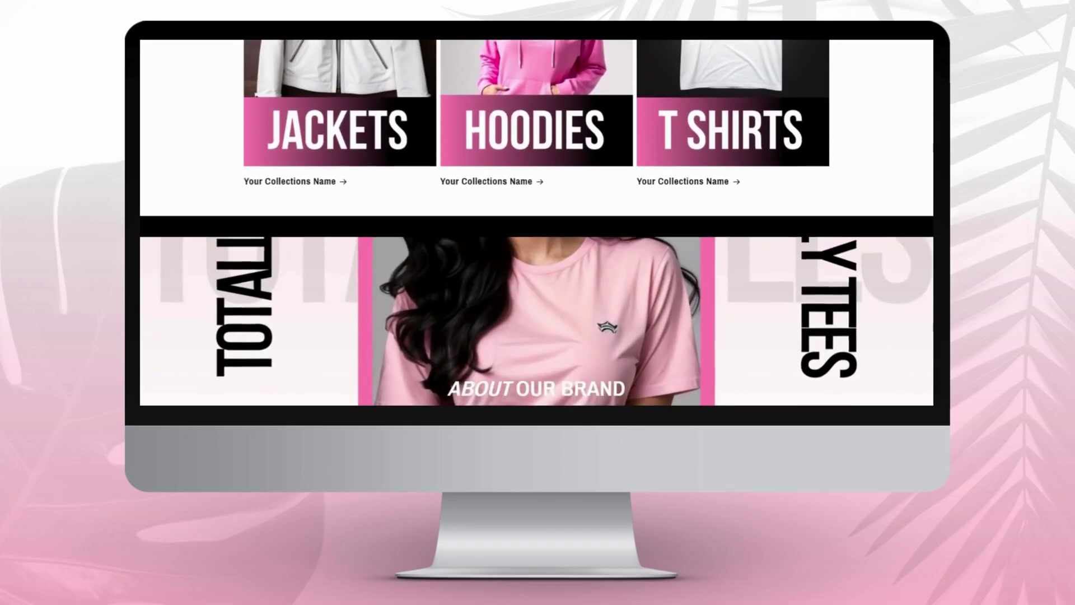
pyautogui.scroll(-5, 607, 331)
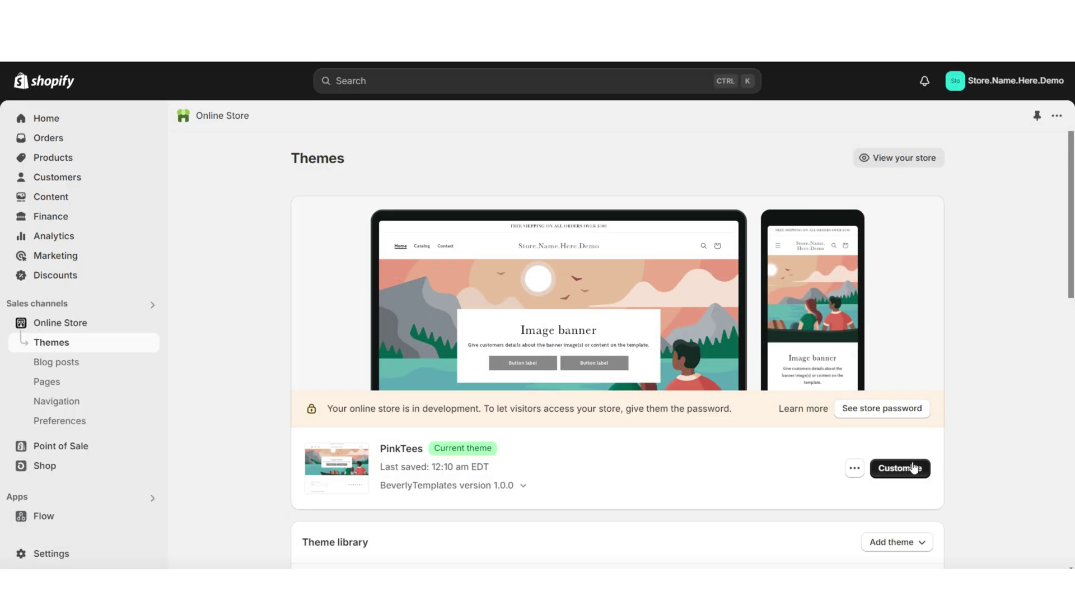
# Step: Open the PinkTees theme in the theme editor with Customize
pyautogui.scroll(-7, 972, 457)
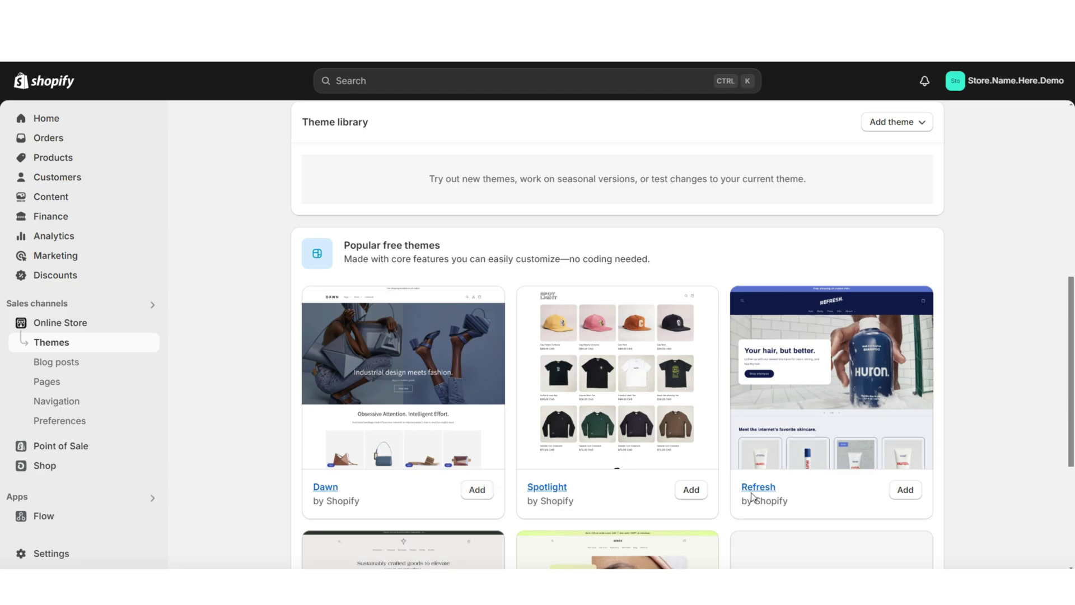
pyautogui.scroll(7, 940, 368)
pyautogui.click(896, 469)
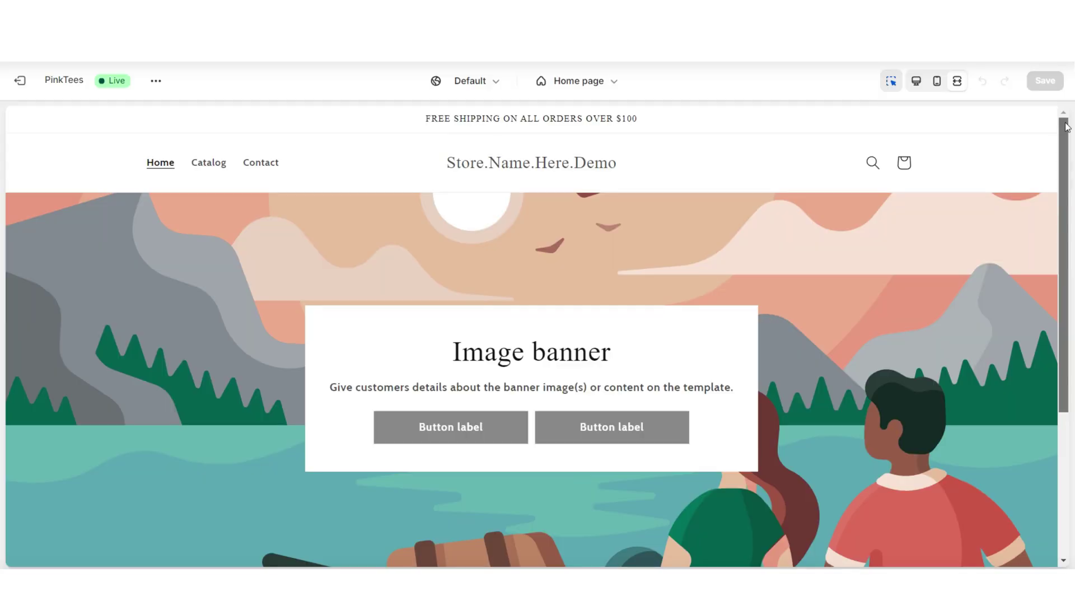
pyautogui.scroll(-3, 1066, 126)
pyautogui.scroll(4, 1066, 126)
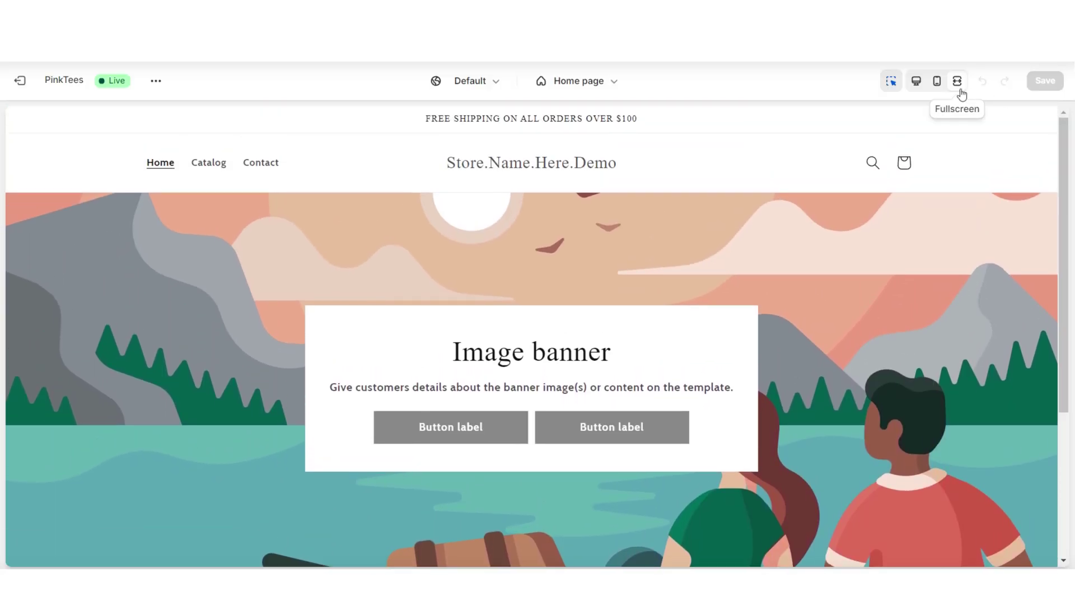
# Step: Preview the home page in the mobile layout, then switch back to desktop
pyautogui.click(936, 83)
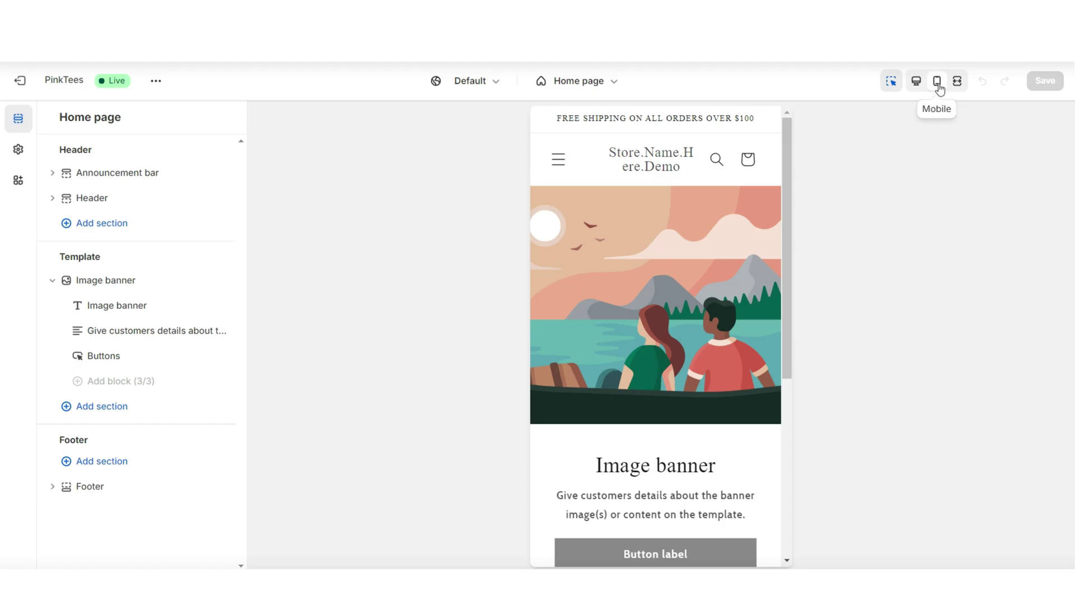
pyautogui.moveTo(786, 144)
pyautogui.mouseDown()
pyautogui.moveTo(782, 309)
pyautogui.moveTo(798, 133)
pyautogui.mouseUp()
pyautogui.click(557, 160)
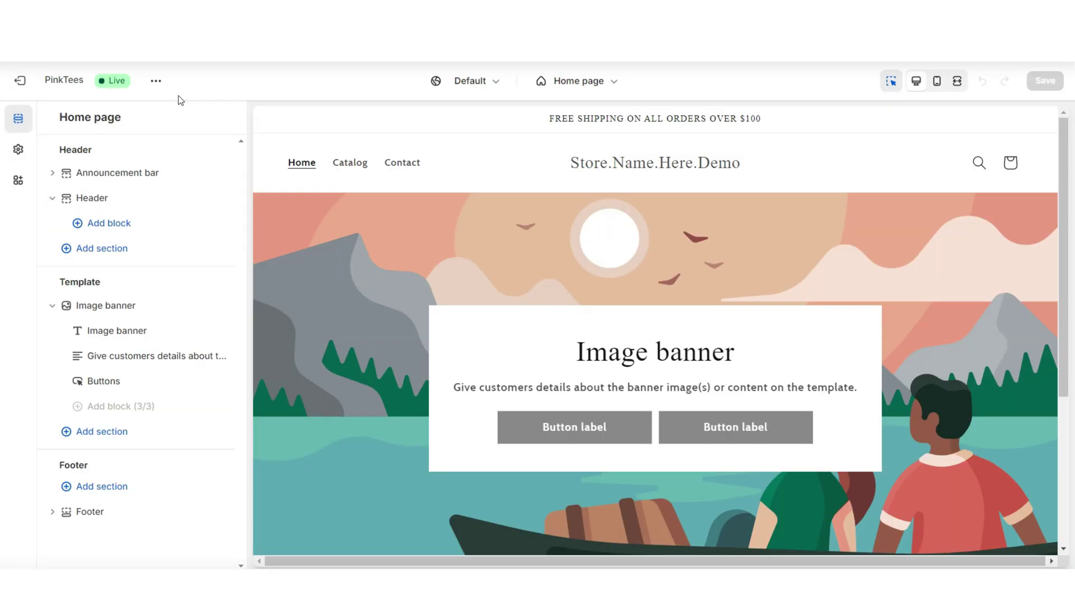
# Step: View the storefront on its own page and hide the sidebar for a full-width preview
pyautogui.click(156, 83)
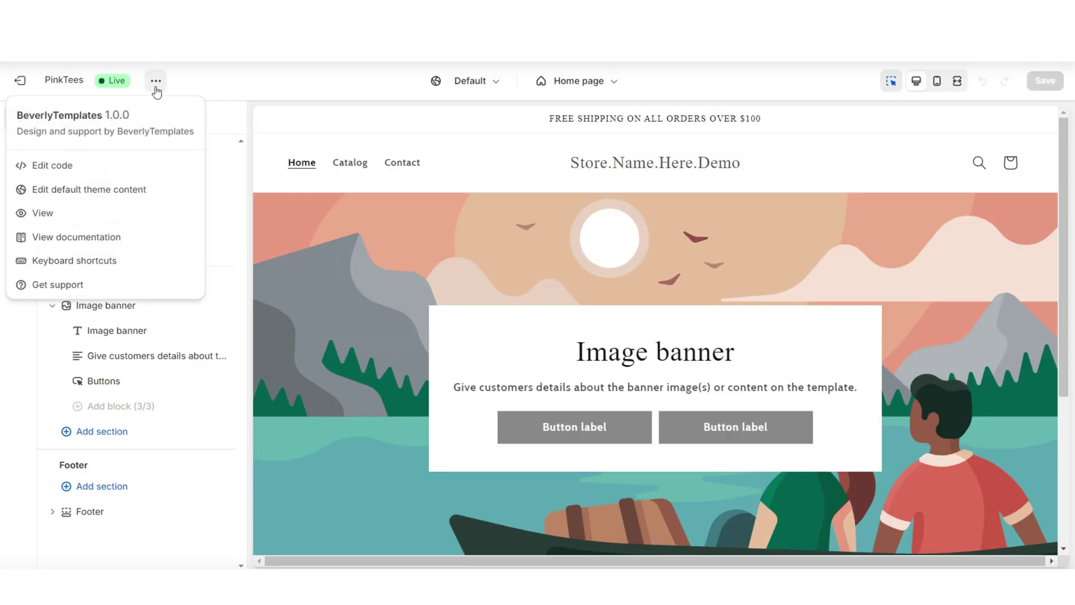
pyautogui.click(46, 217)
pyautogui.scroll(-3, 2, 166)
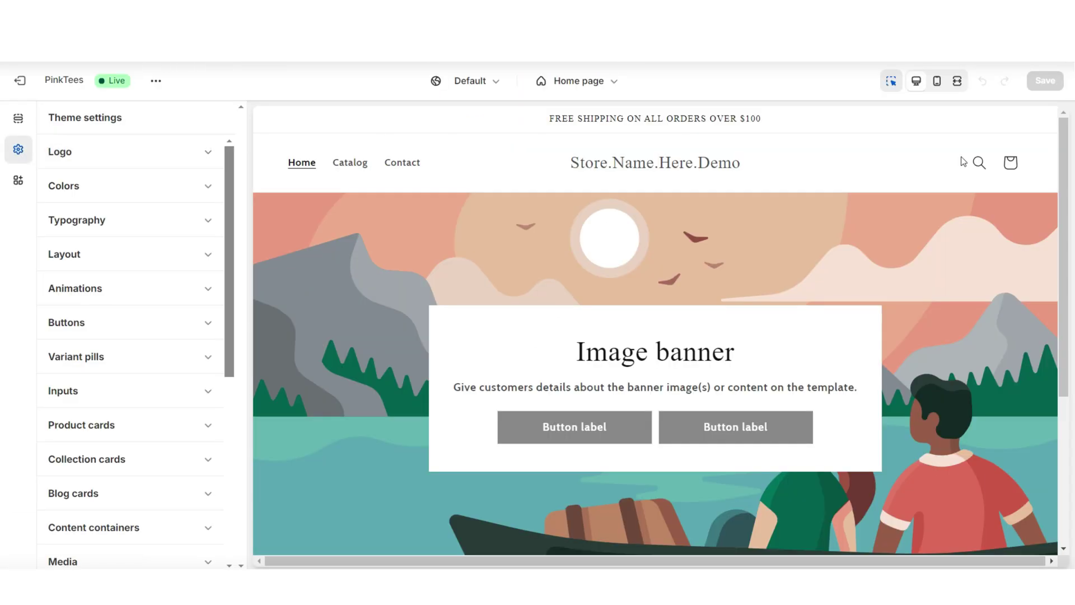
pyautogui.moveTo(1061, 202)
pyautogui.mouseDown()
pyautogui.moveTo(1062, 239)
pyautogui.moveTo(1061, 200)
pyautogui.mouseUp()
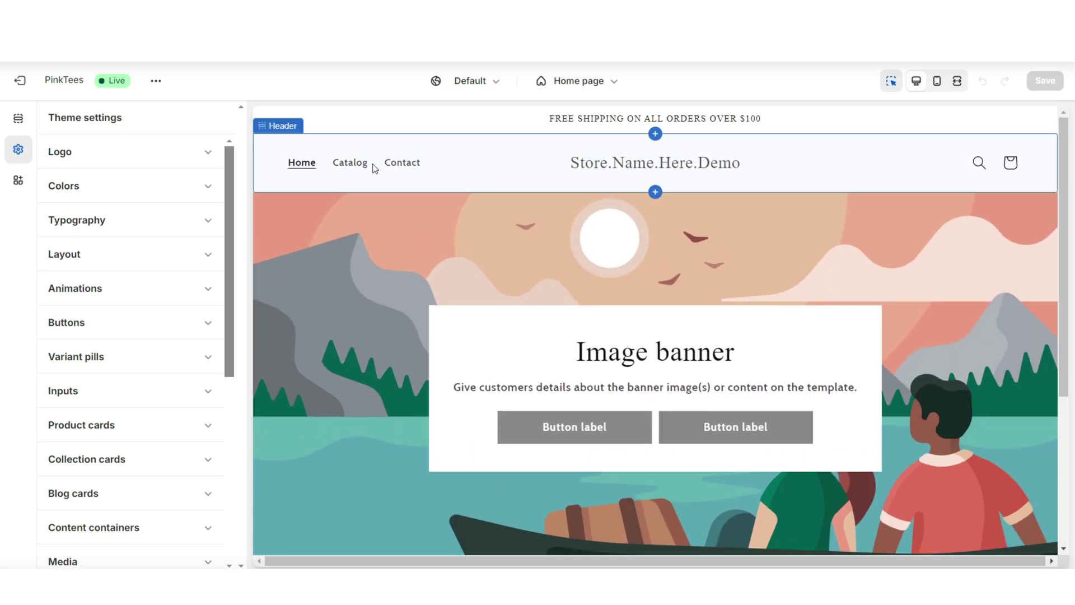
pyautogui.hotkey('ctrl', 'shift', 'f')
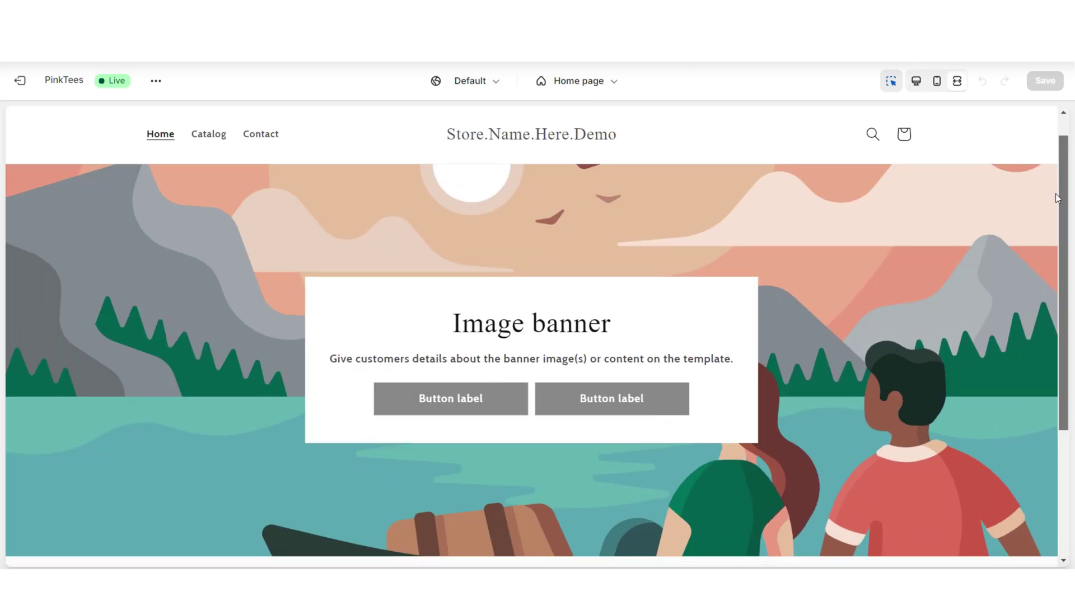
pyautogui.scroll(-3, 1056, 194)
# Step: Preview the Catalog and Contact pages, then return to the Home page preview
pyautogui.scroll(5, 1050, 241)
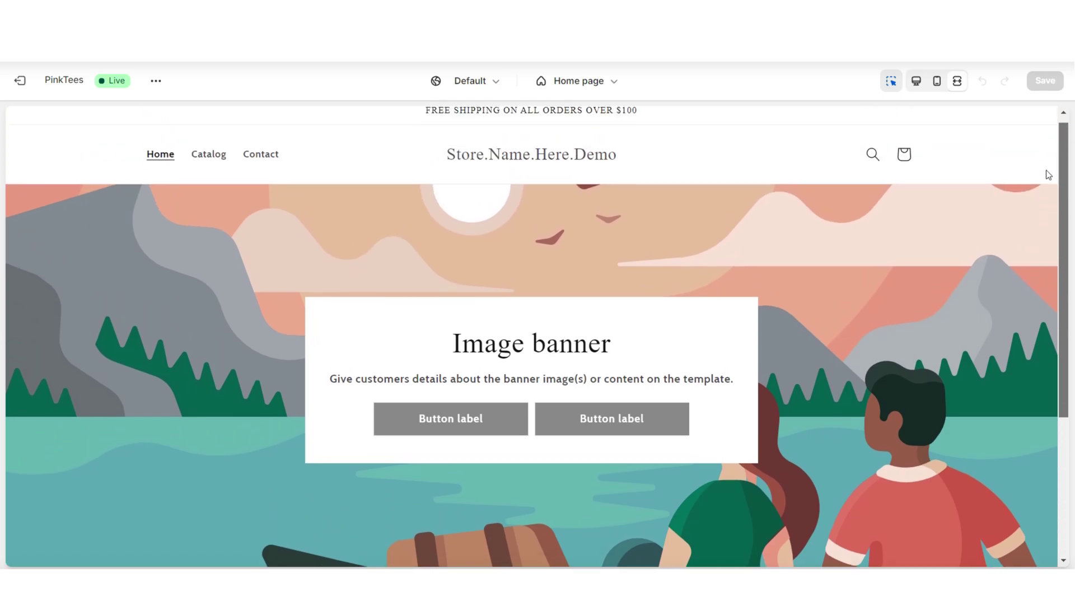
pyautogui.click(357, 168)
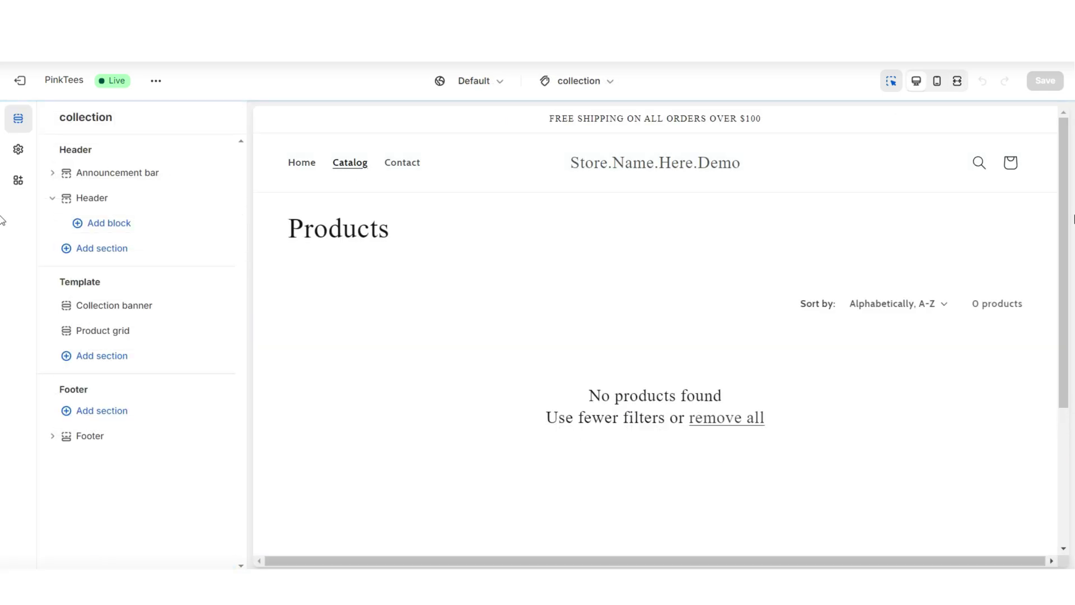
pyautogui.scroll(-2, 1064, 222)
pyautogui.scroll(2, 425, 179)
pyautogui.click(402, 162)
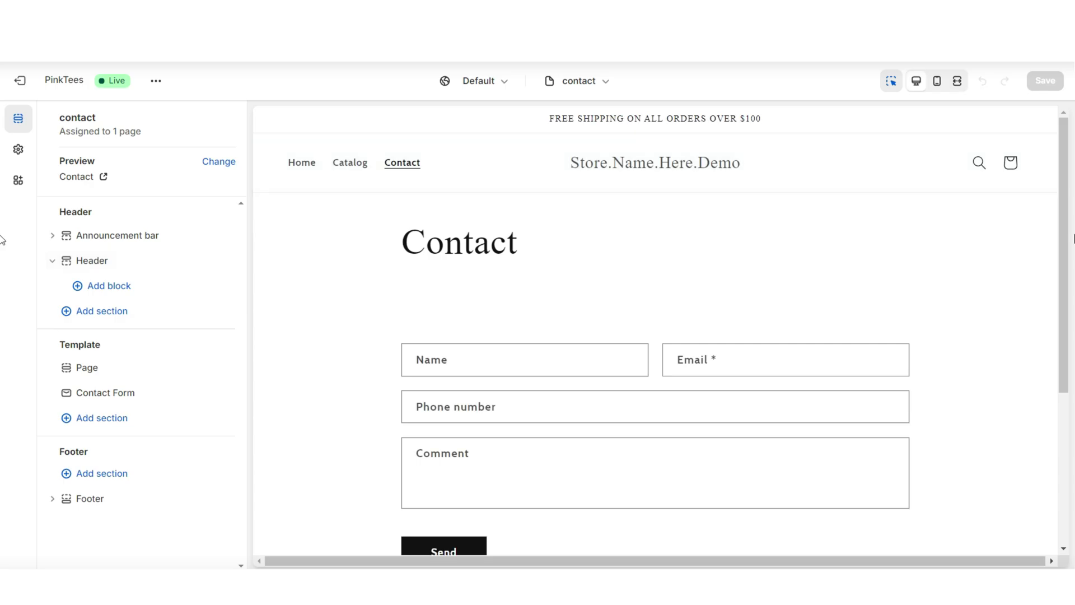
pyautogui.moveTo(1064, 244); pyautogui.dragTo(1065, 185)
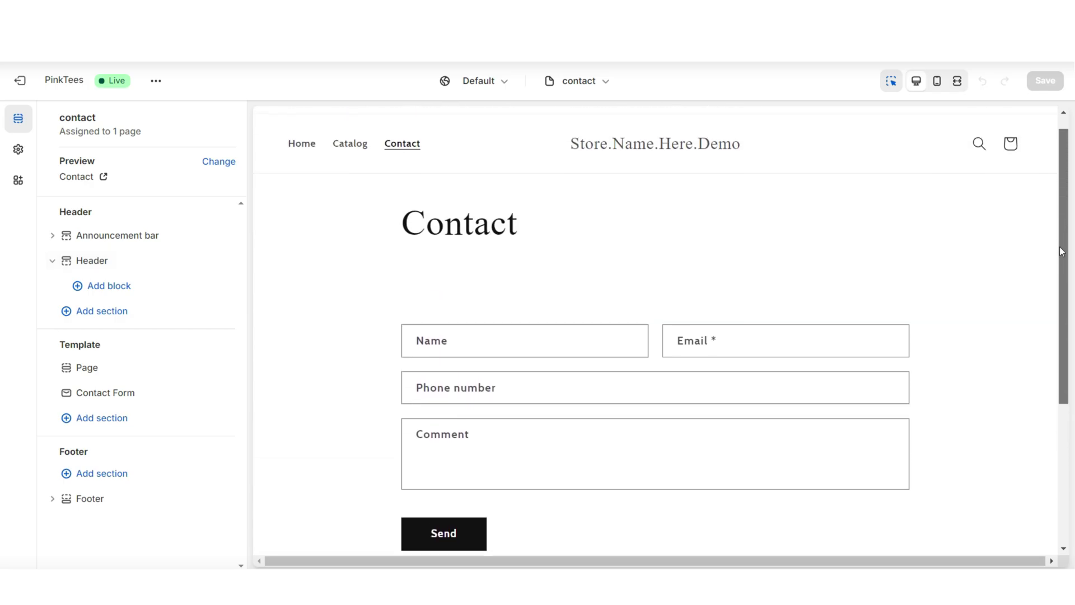
pyautogui.click(301, 161)
# Step: Delete the free-shipping announcement bar section from the top of the page
pyautogui.click(401, 126)
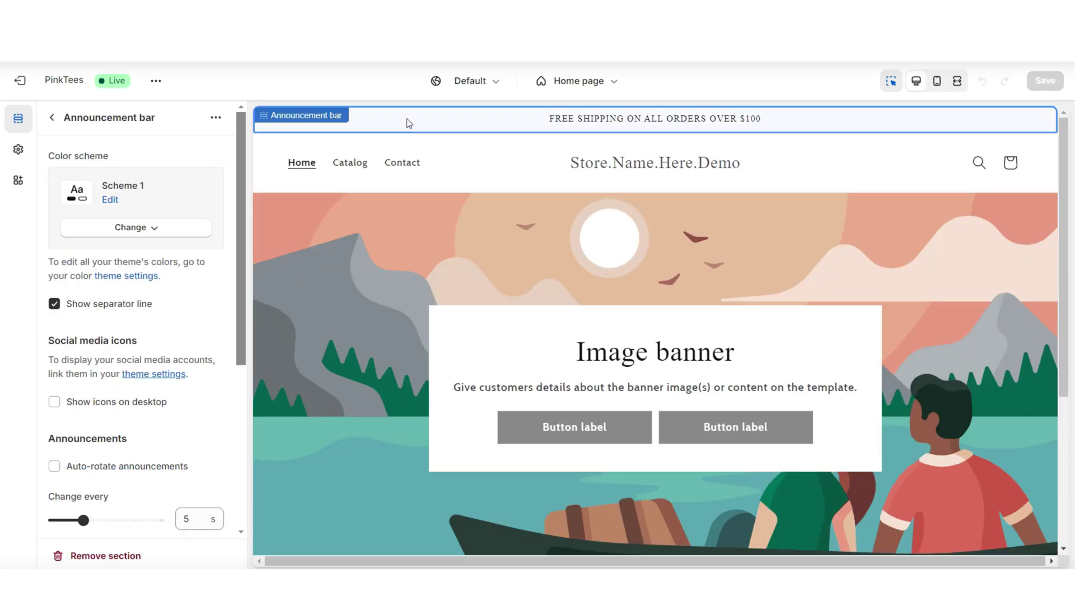
pyautogui.moveTo(241, 150); pyautogui.dragTo(52, 118)
pyautogui.click(52, 117)
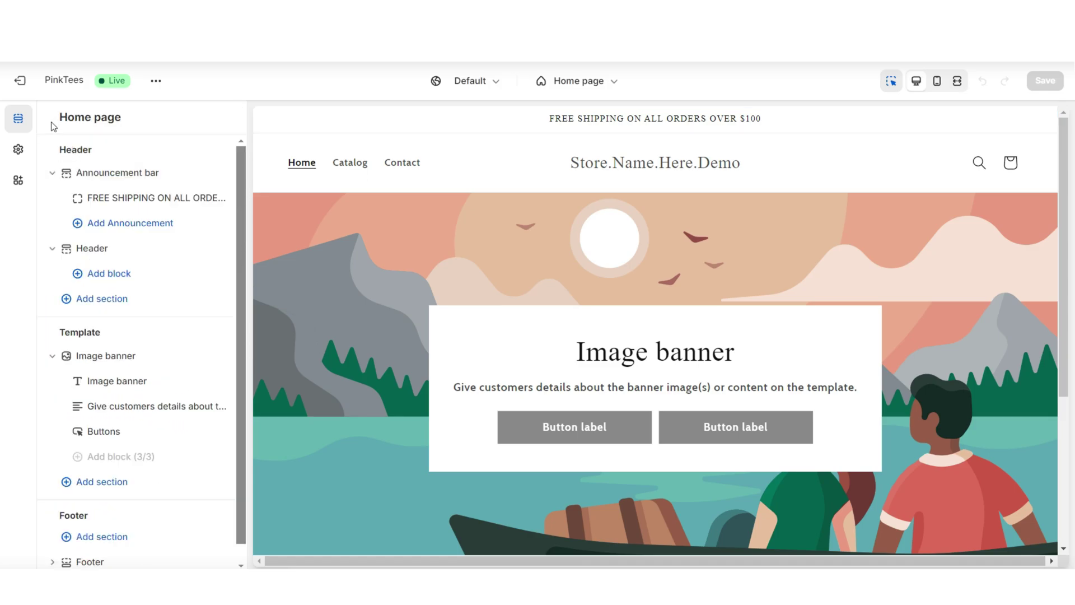
pyautogui.click(128, 199)
pyautogui.tripleClick(137, 177)
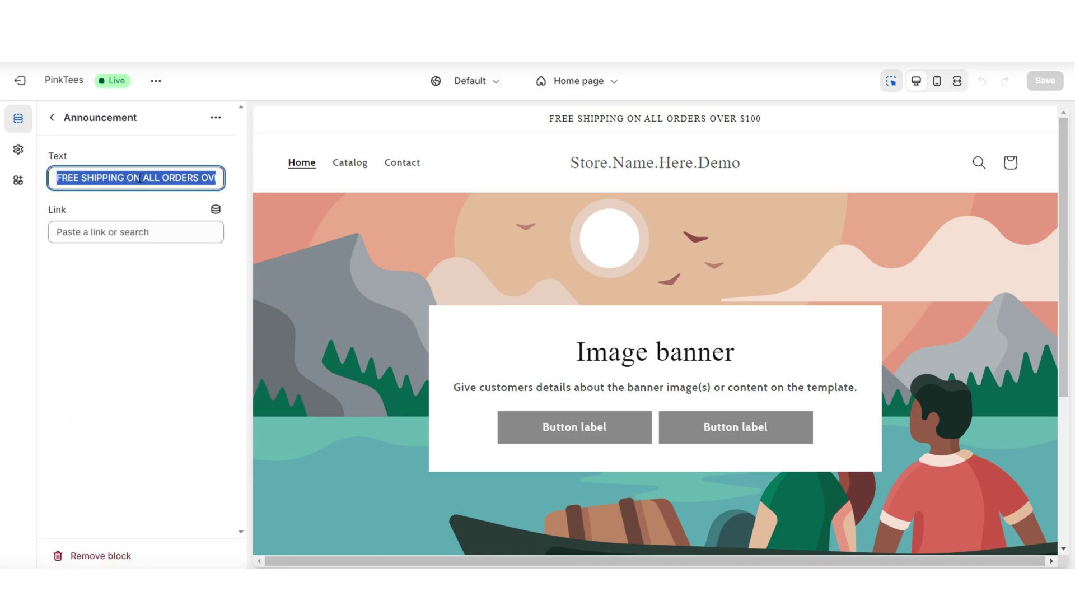
pyautogui.click(412, 120)
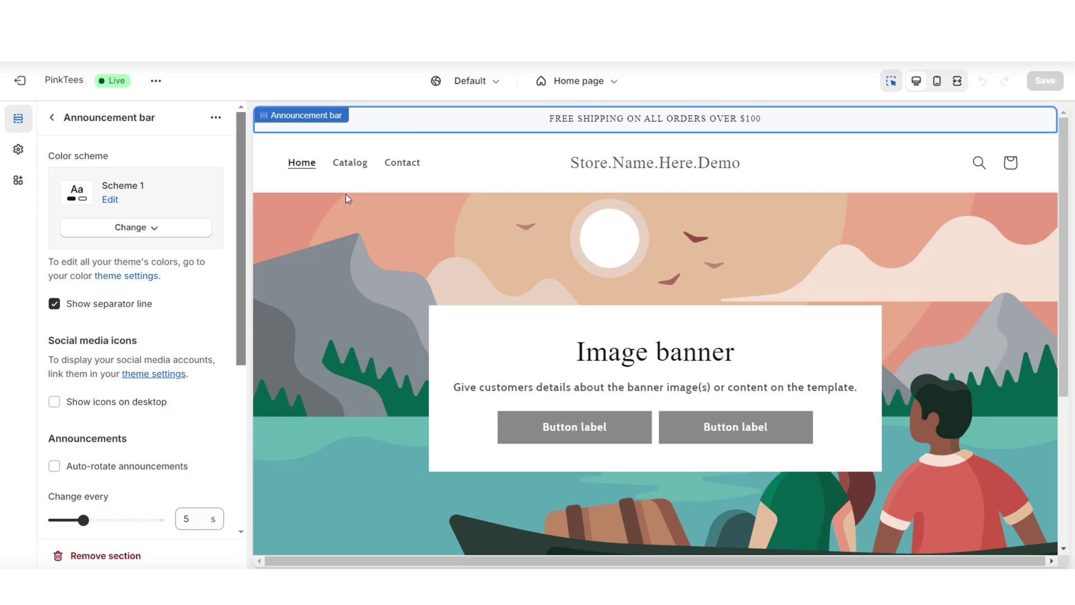
pyautogui.click(105, 555)
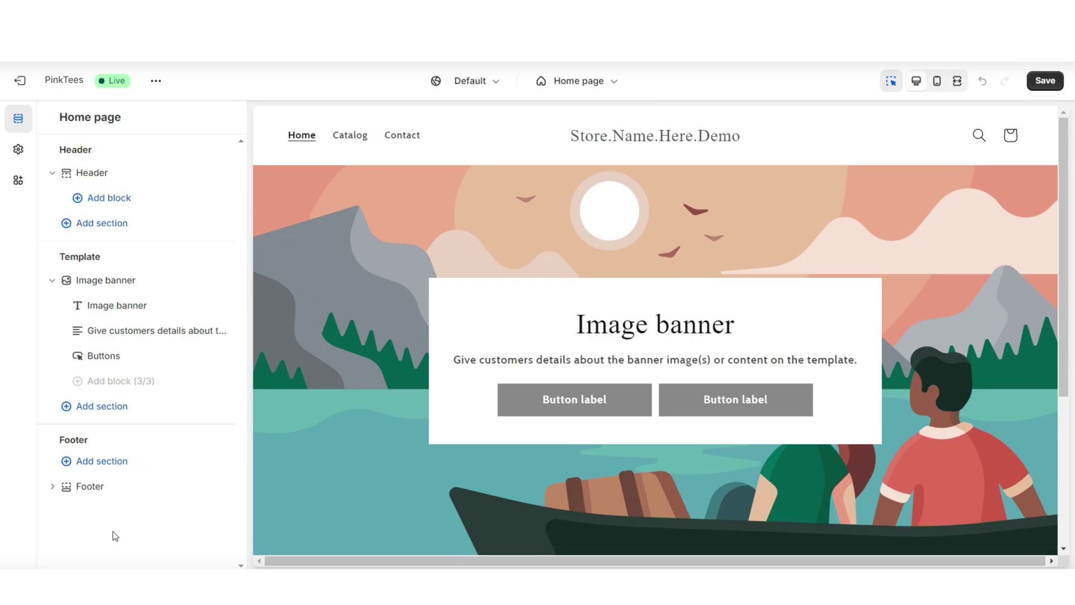
pyautogui.click(510, 145)
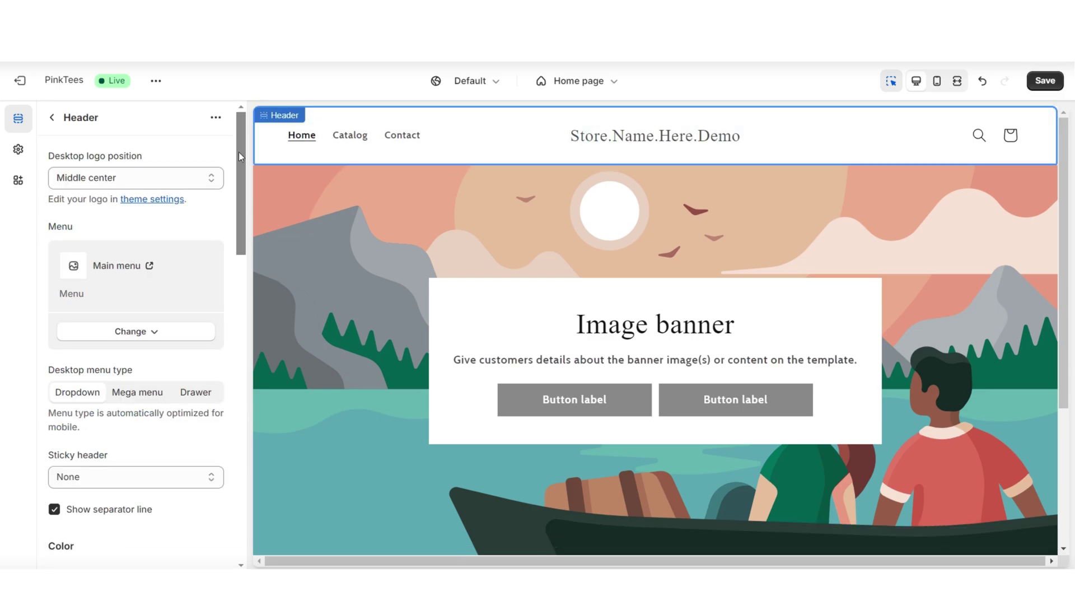
# Step: Set the header's desktop logo position to middle left
pyautogui.scroll(-3, 236, 177)
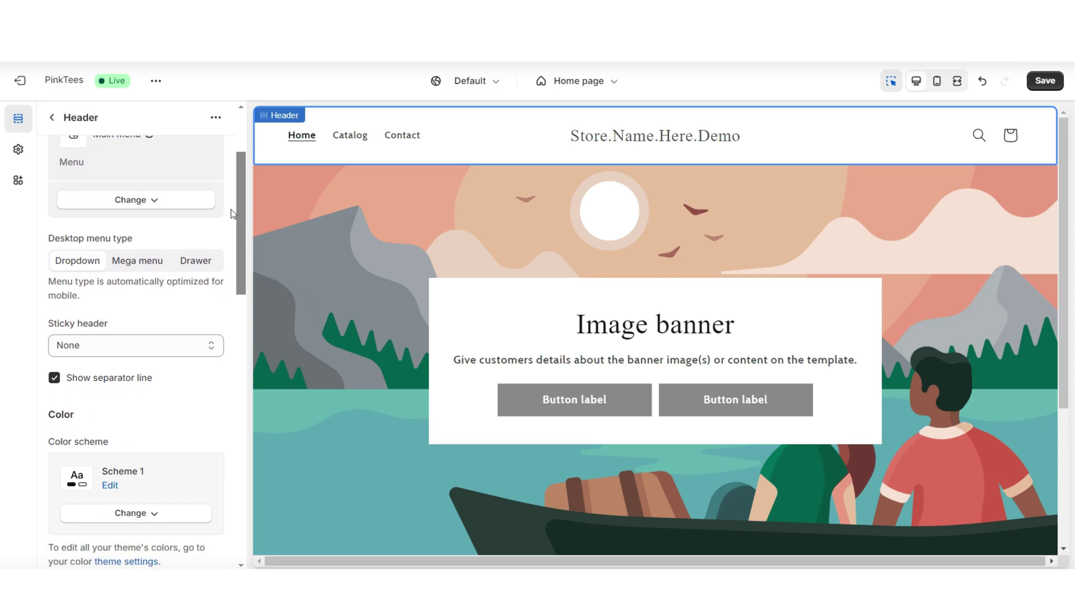
pyautogui.scroll(3, 88, 179)
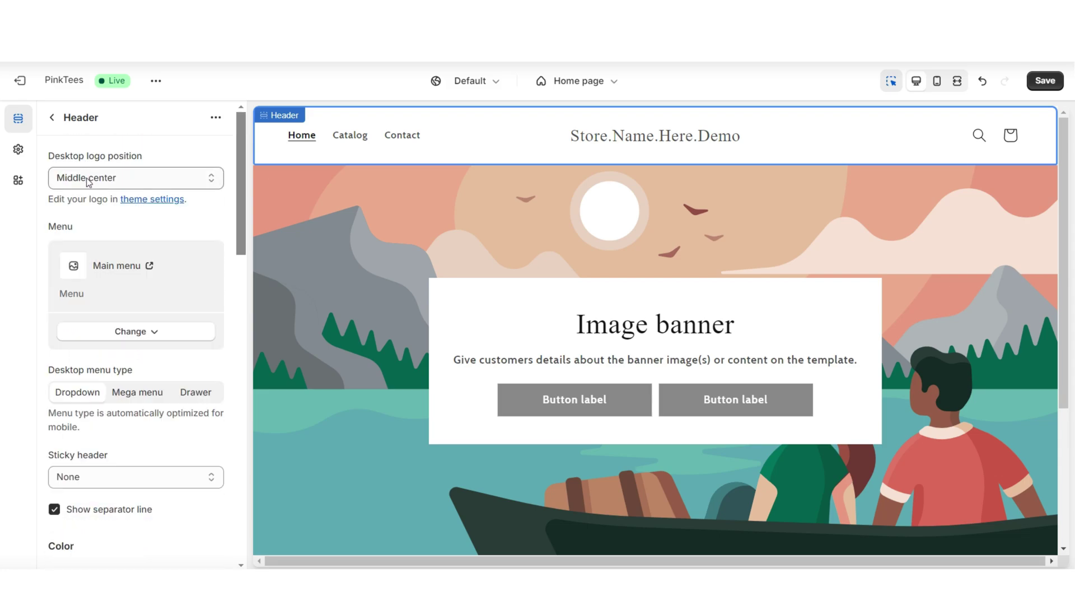
pyautogui.click(88, 181)
pyautogui.click(108, 230)
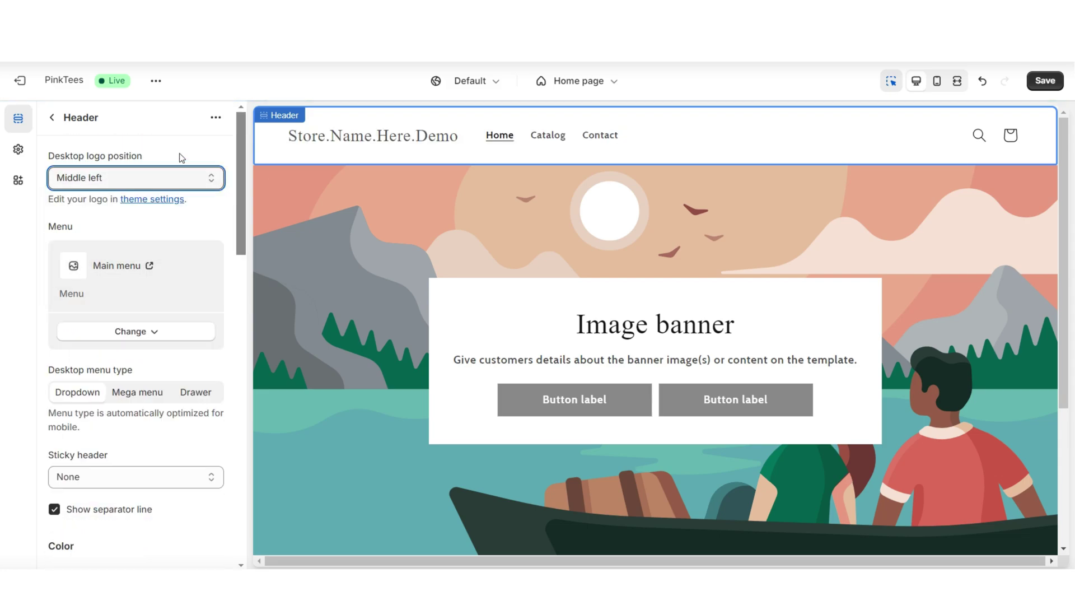
# Step: Try a drawer desktop menu, revert to the dropdown menu, and switch to theme settings
pyautogui.scroll(-3, 168, 185)
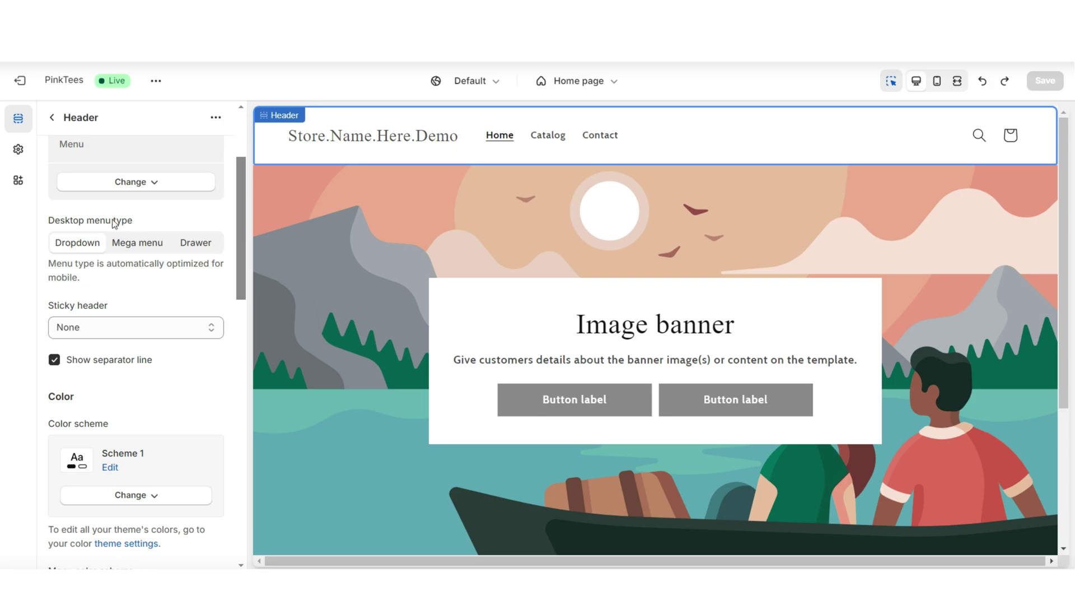
pyautogui.click(196, 251)
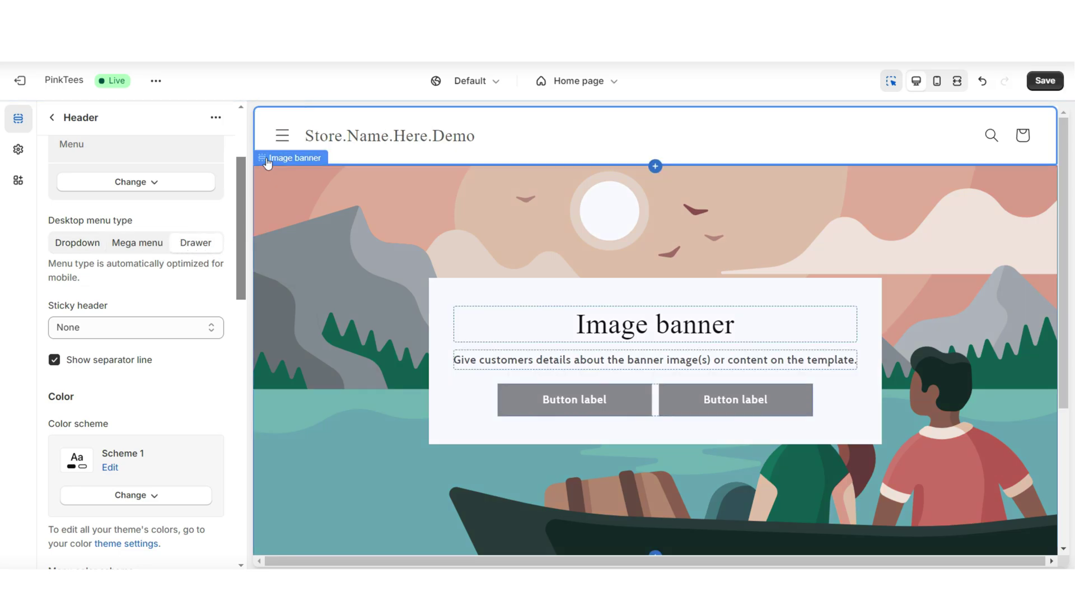
pyautogui.click(282, 135)
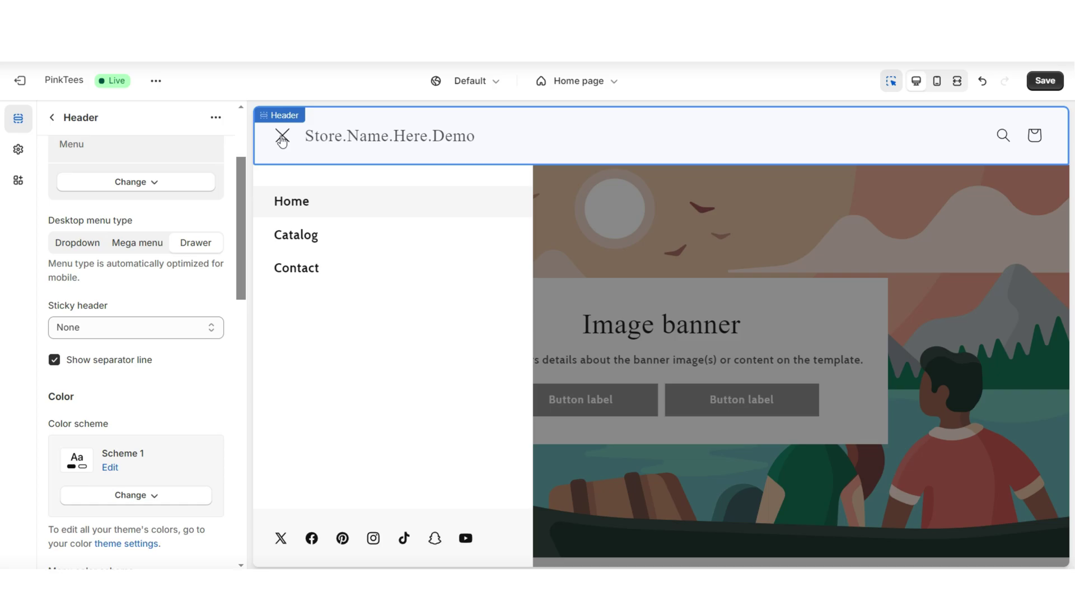
pyautogui.hotkey('ctrl', 'z')
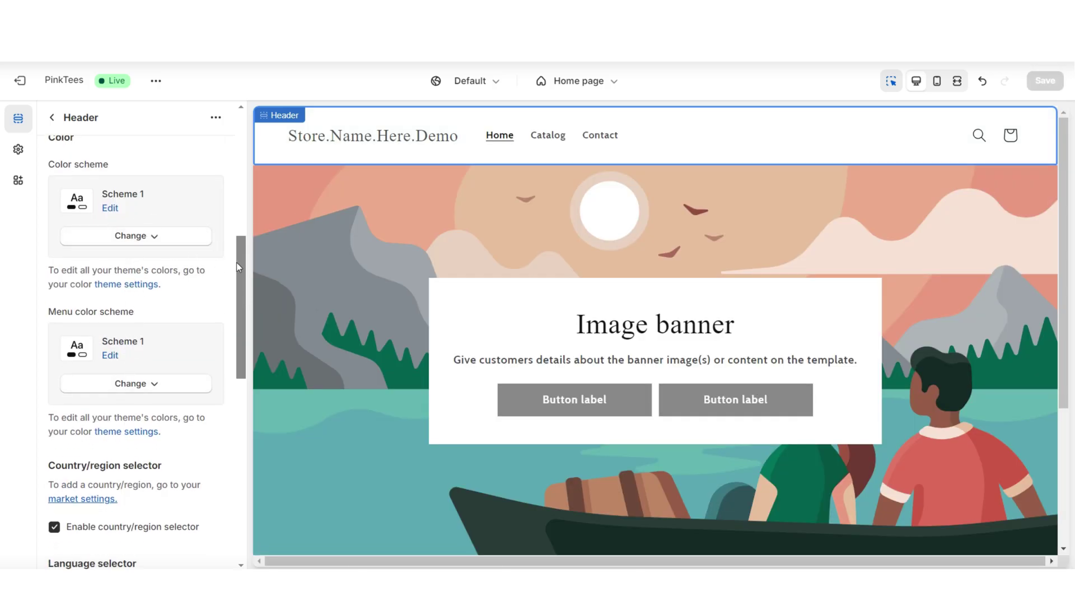
pyautogui.click(23, 150)
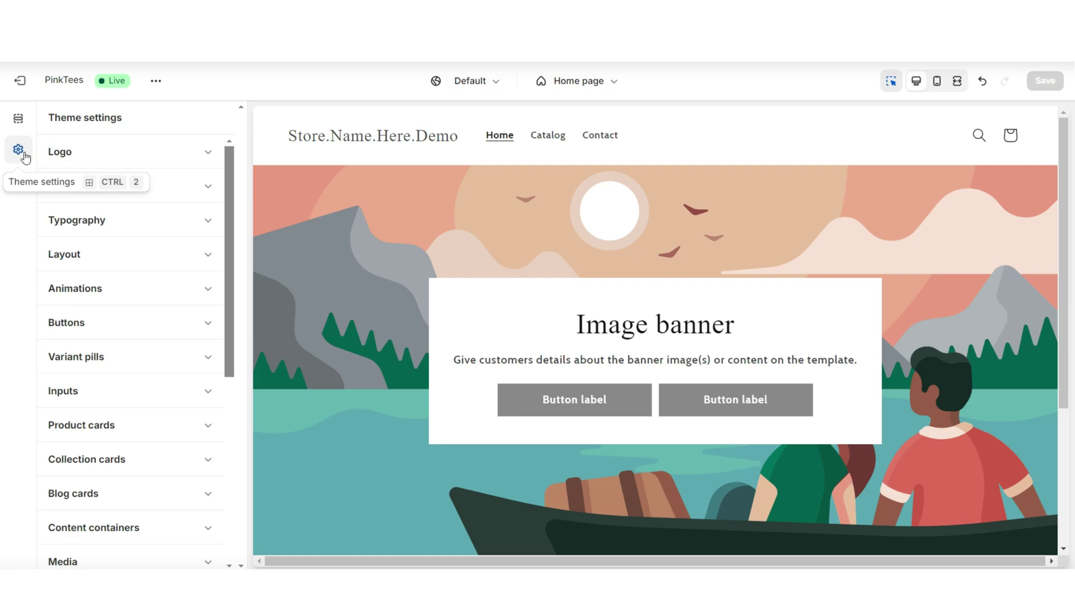
# Step: Expand the Logo settings and set the desktop logo width to 190 px
pyautogui.click(107, 159)
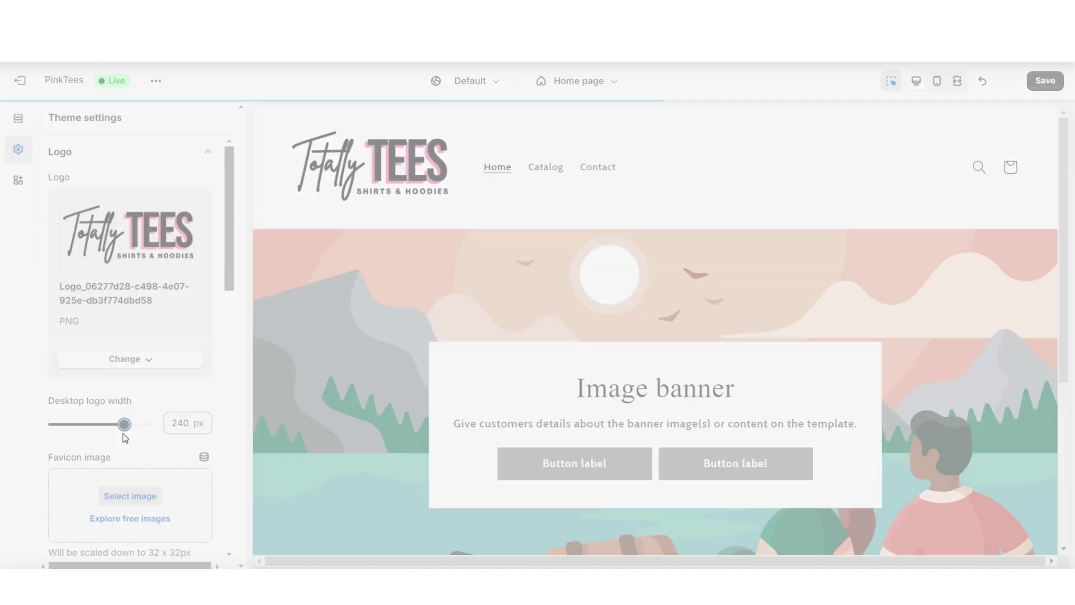
pyautogui.moveTo(124, 424); pyautogui.dragTo(105, 424)
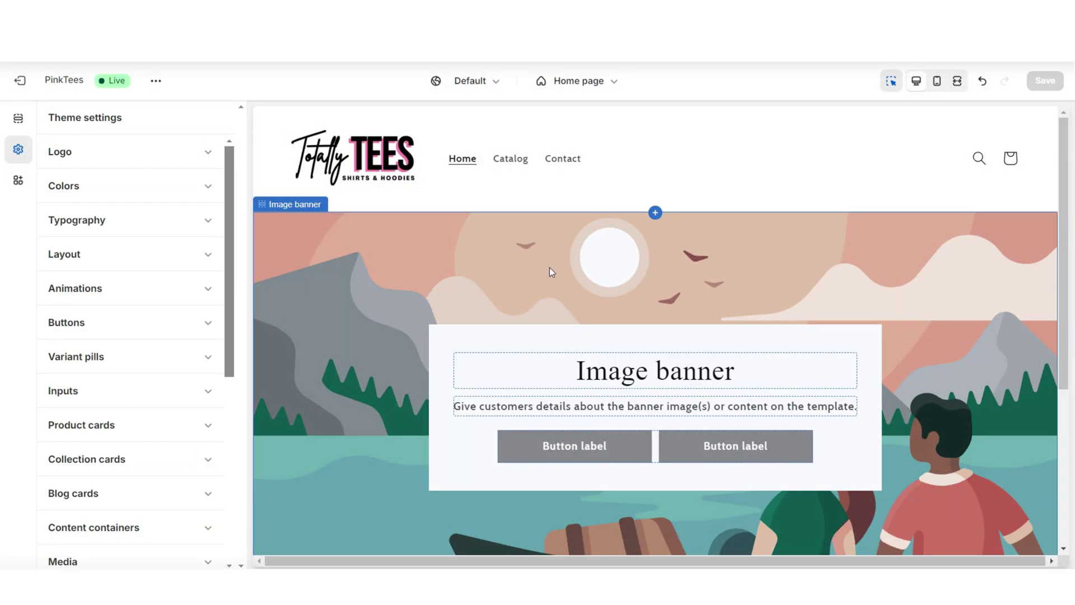
# Step: Place the image banner content at bottom center and turn off its container
pyautogui.click(545, 257)
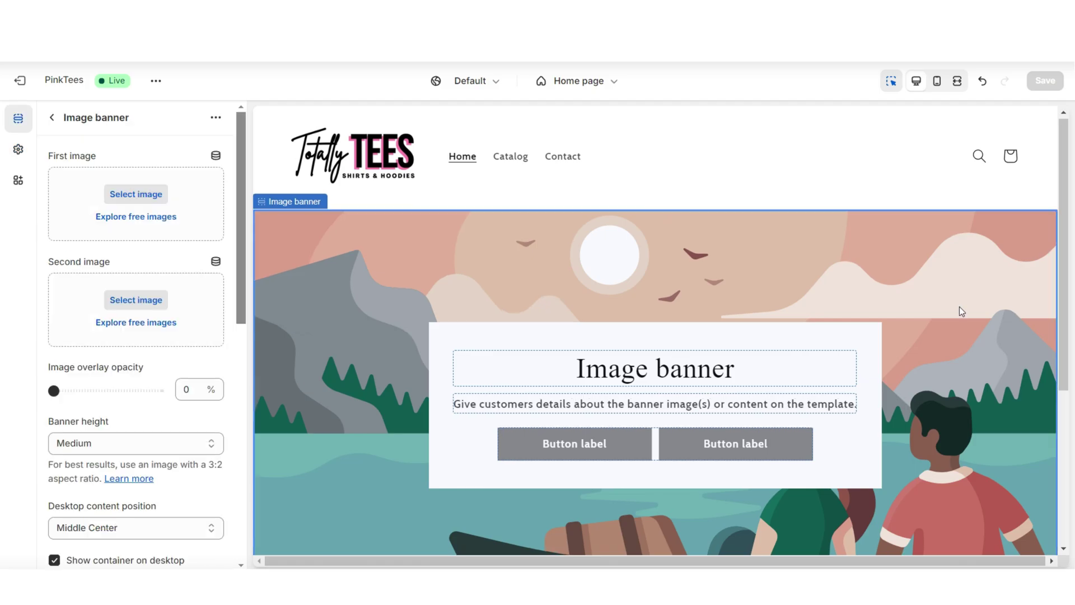
pyautogui.scroll(-3, 958, 306)
pyautogui.scroll(2, 959, 311)
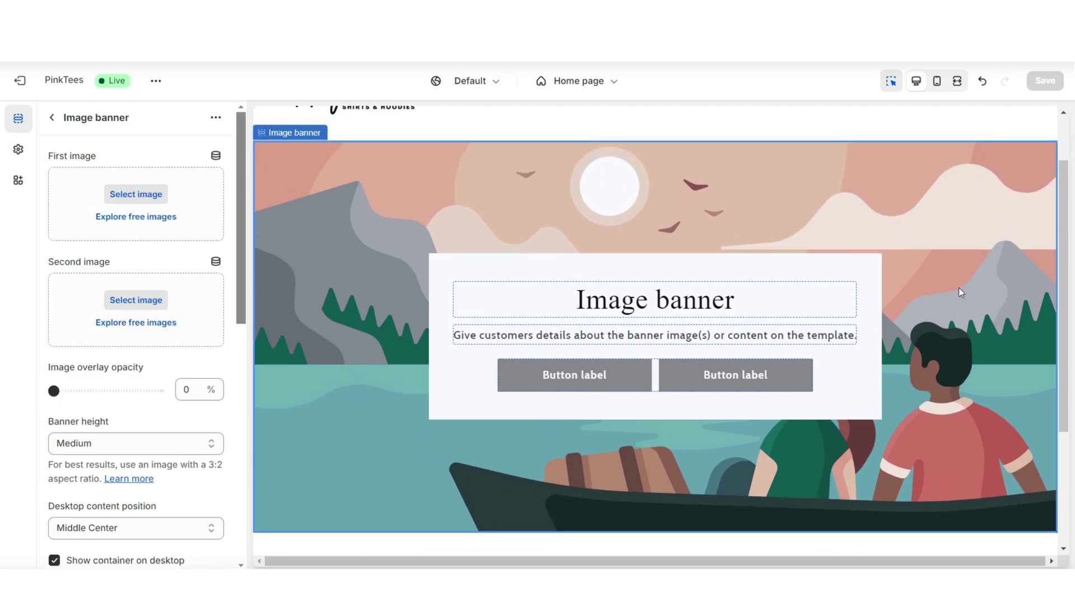
pyautogui.scroll(-1, 107, 255)
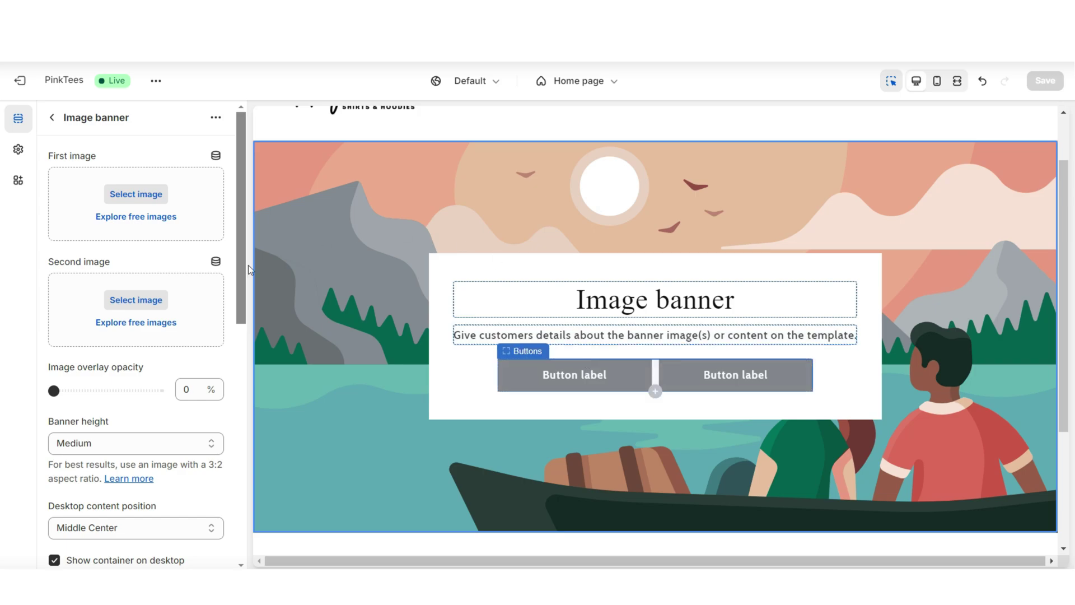
pyautogui.scroll(-2, 231, 359)
pyautogui.scroll(-2, 231, 359)
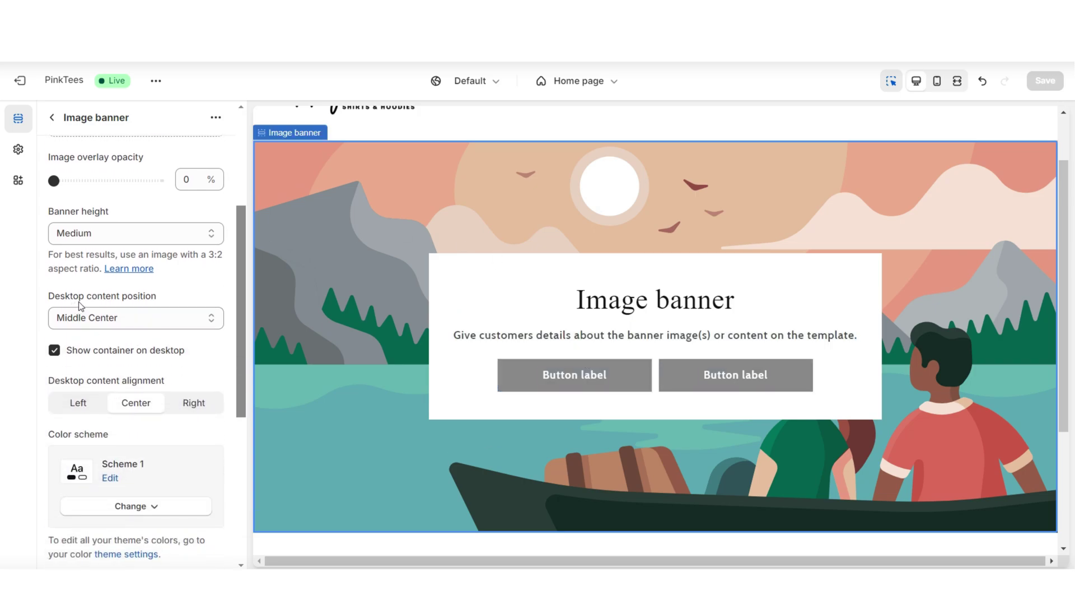
pyautogui.click(115, 319)
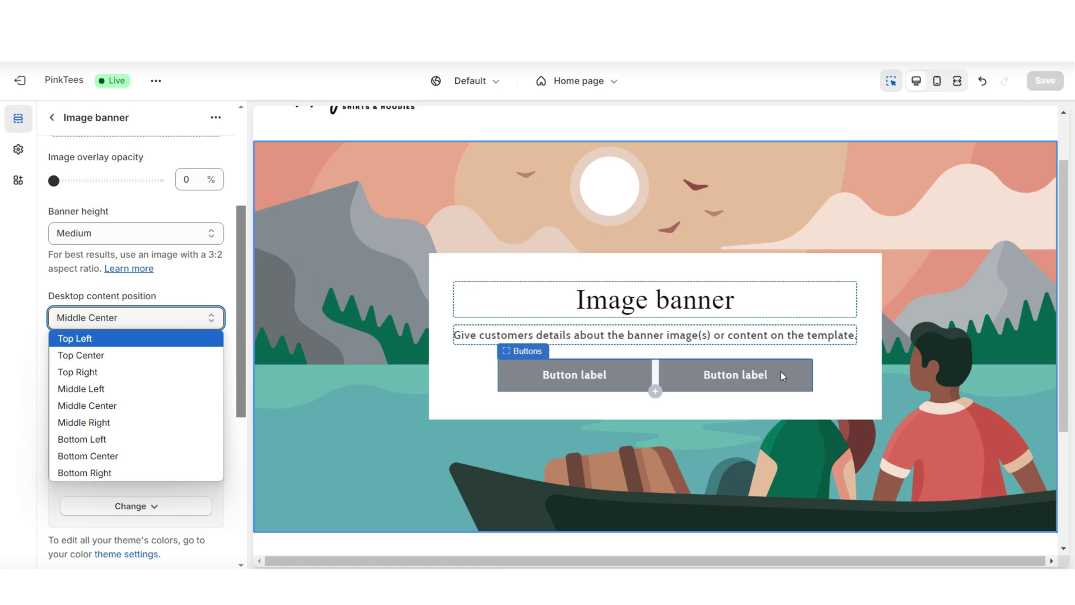
pyautogui.click(124, 462)
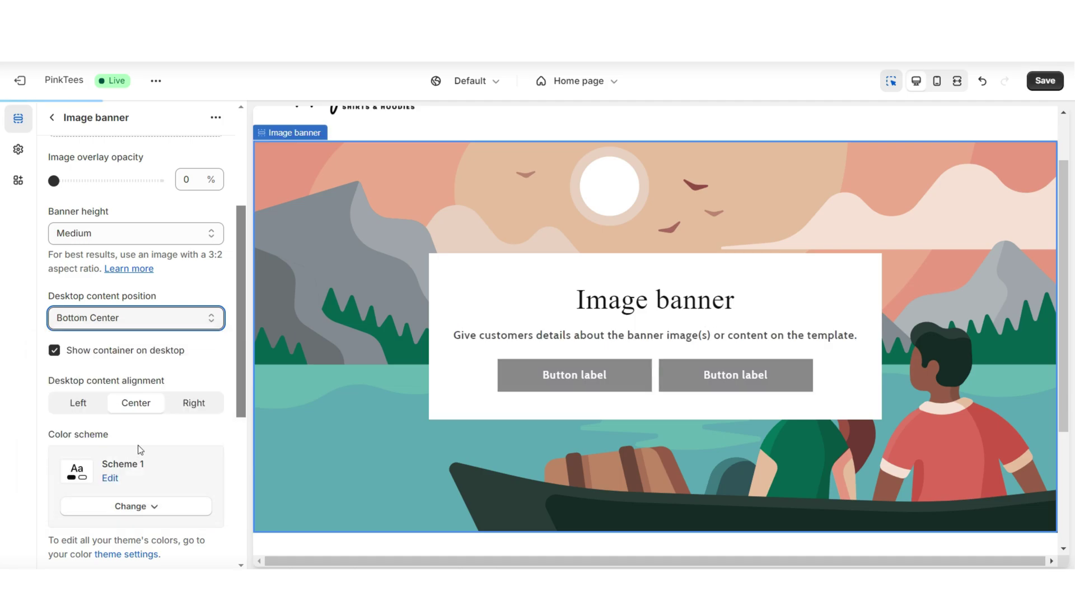
pyautogui.click(58, 353)
# Step: Set the banner's image overlay opacity to 30% and save the changes
pyautogui.scroll(-3, 95, 246)
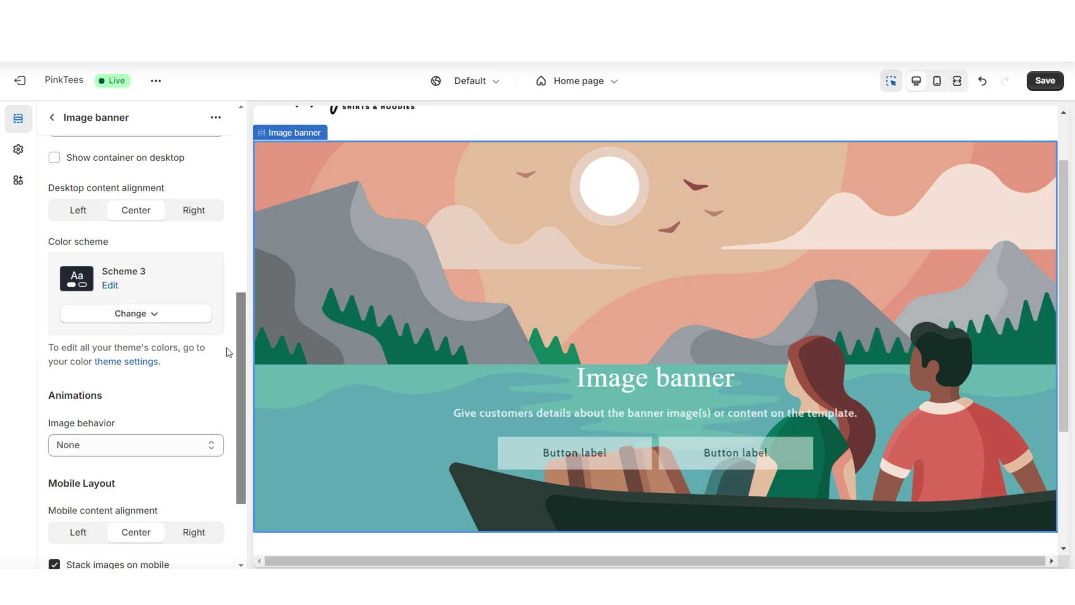
pyautogui.scroll(6, 225, 352)
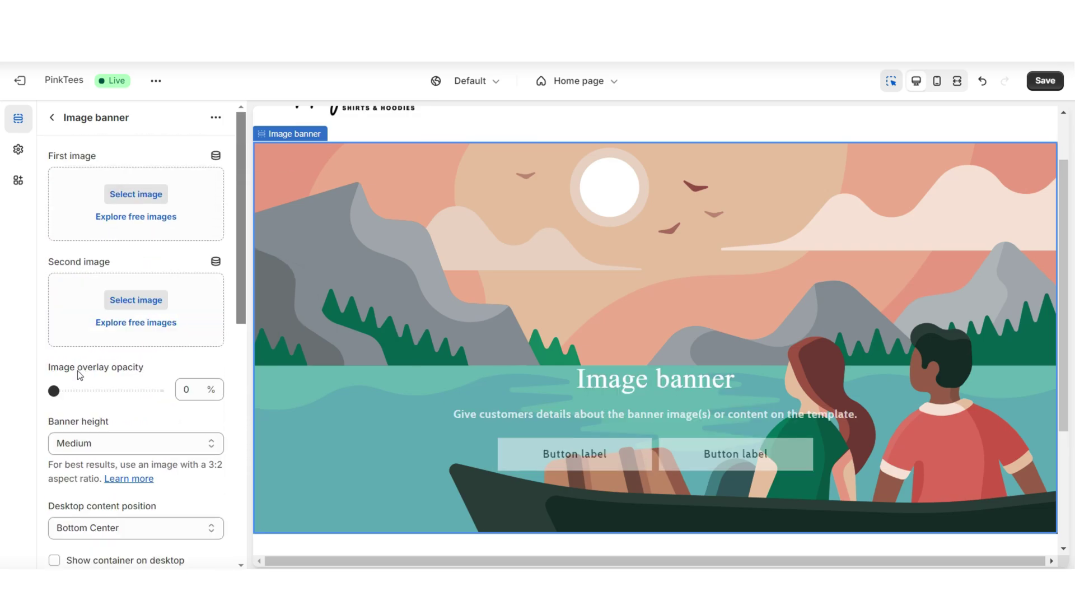
pyautogui.click(78, 391)
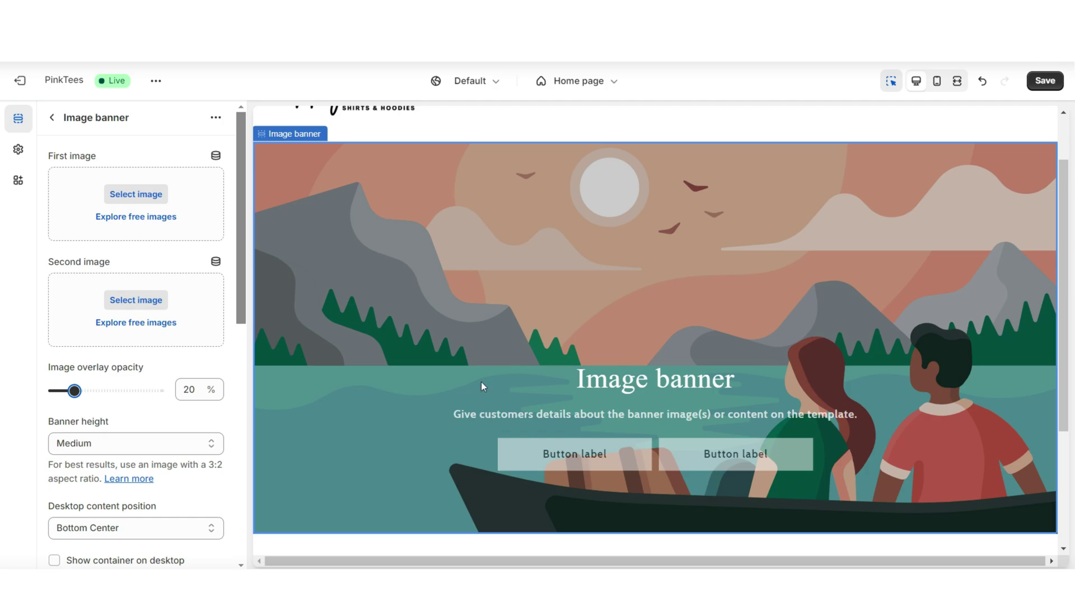
pyautogui.press('Right')
pyautogui.hotkey('ctrl', 's')
pyautogui.press('Escape')
pyautogui.scroll(-1, 672, 446)
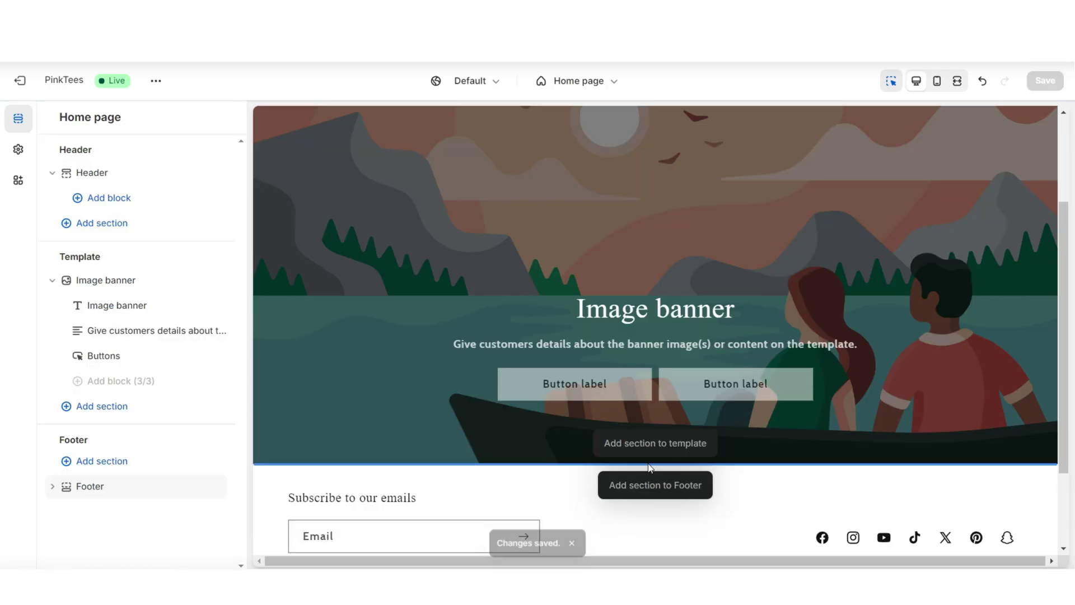
# Step: Add a Collection list section with an empty heading and 2 desktop columns
pyautogui.click(671, 445)
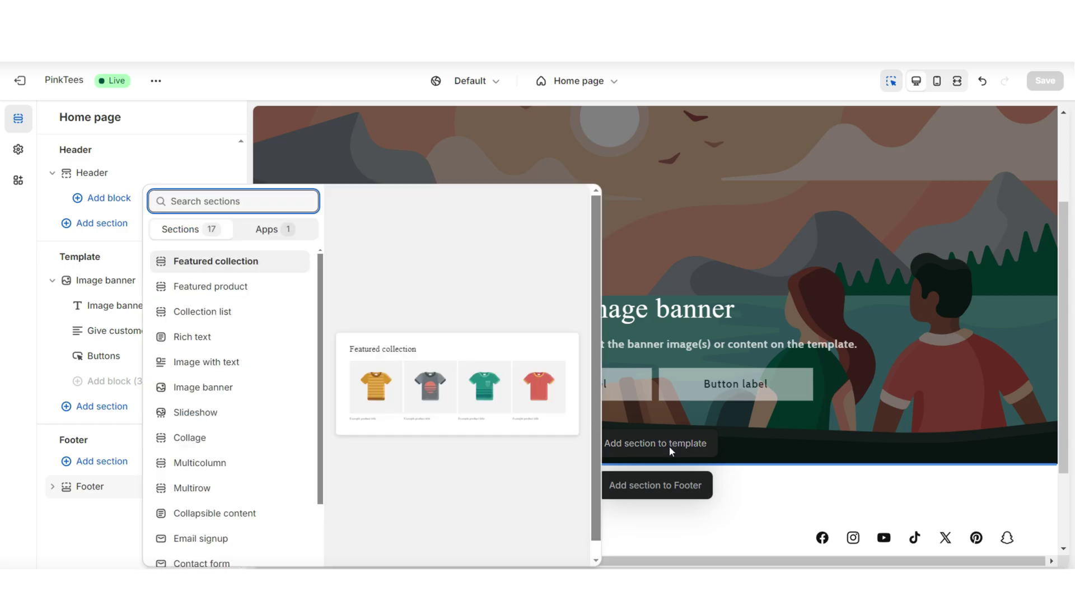
pyautogui.click(295, 319)
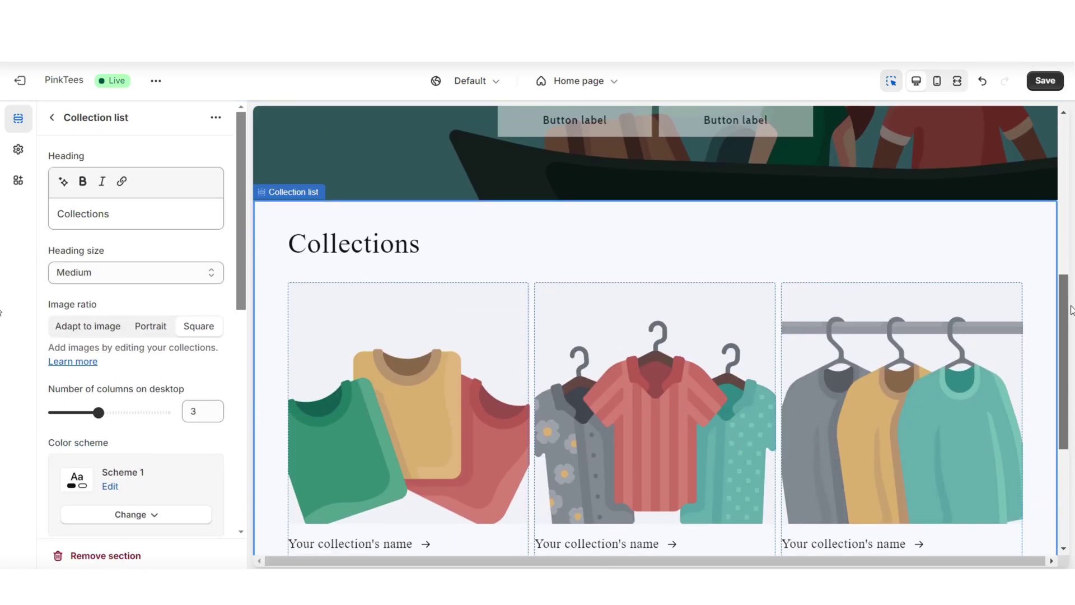
pyautogui.moveTo(1070, 309)
pyautogui.mouseDown()
pyautogui.moveTo(1069, 363)
pyautogui.moveTo(1070, 324)
pyautogui.mouseUp()
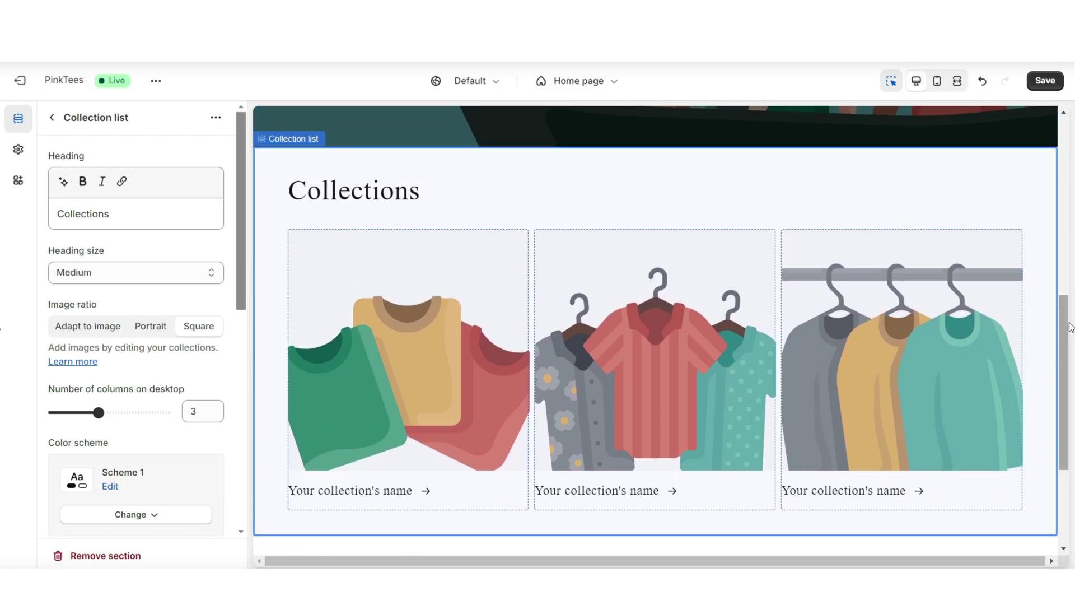
pyautogui.doubleClick(80, 214)
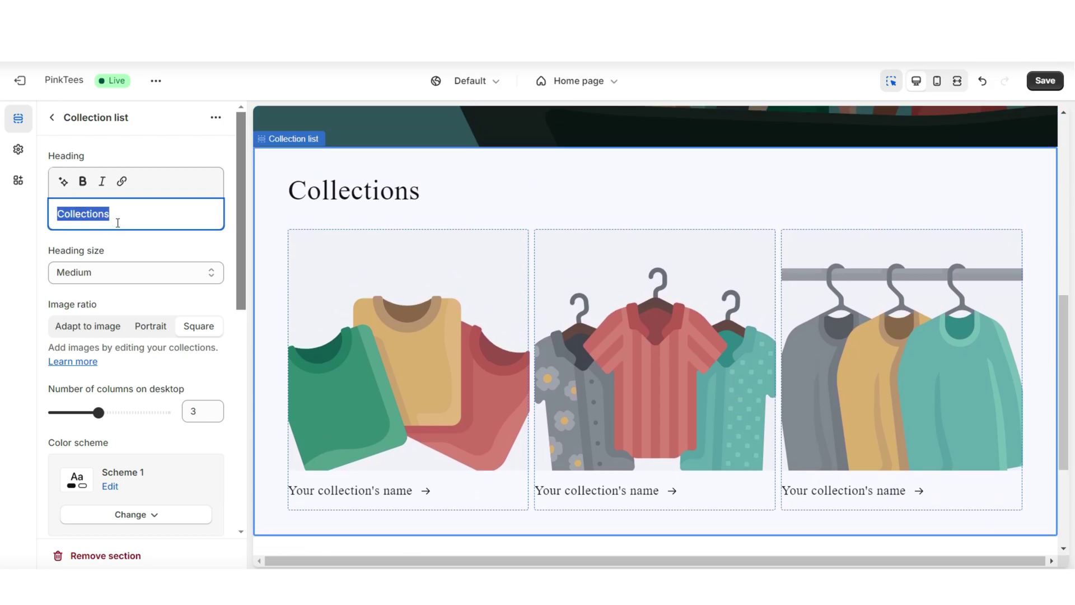
pyautogui.press('BackSpace')
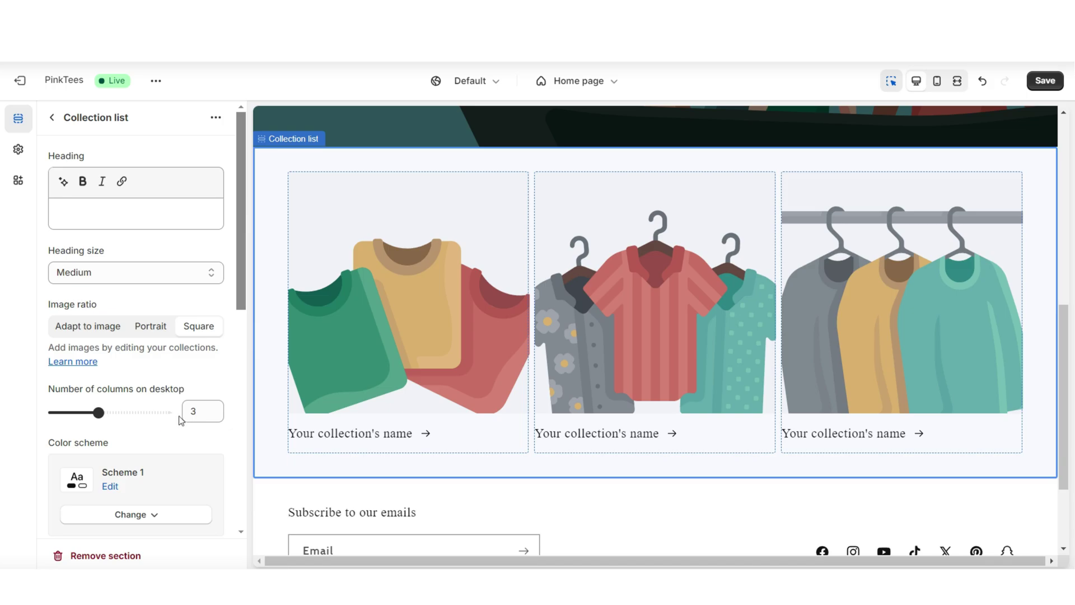
pyautogui.moveTo(105, 417); pyautogui.dragTo(155, 410)
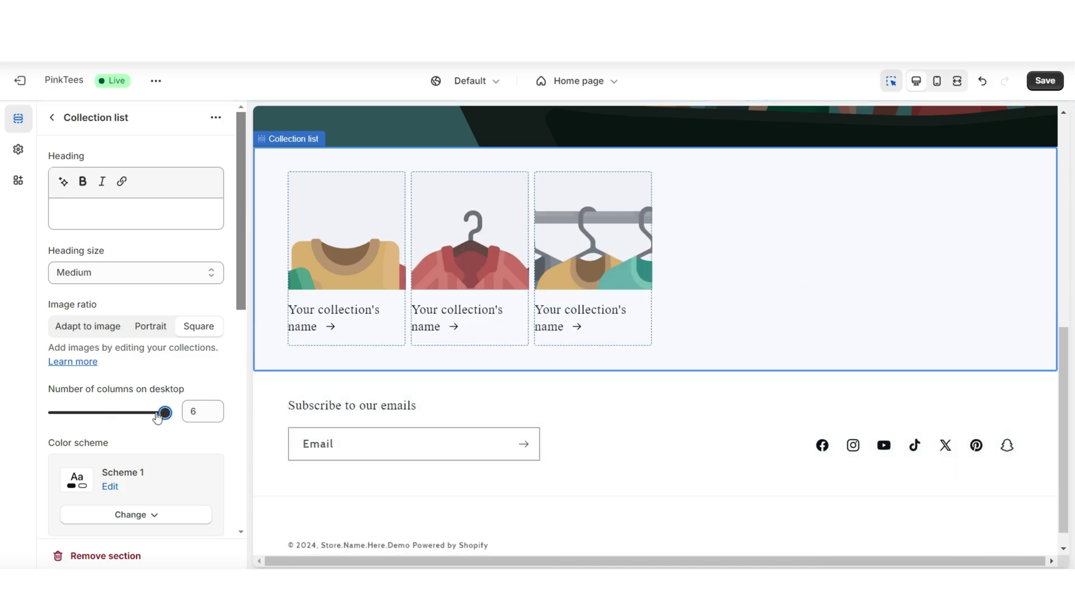
# Step: Duplicate the third collection card and select the new fourth card
pyautogui.click(217, 118)
pyautogui.click(253, 144)
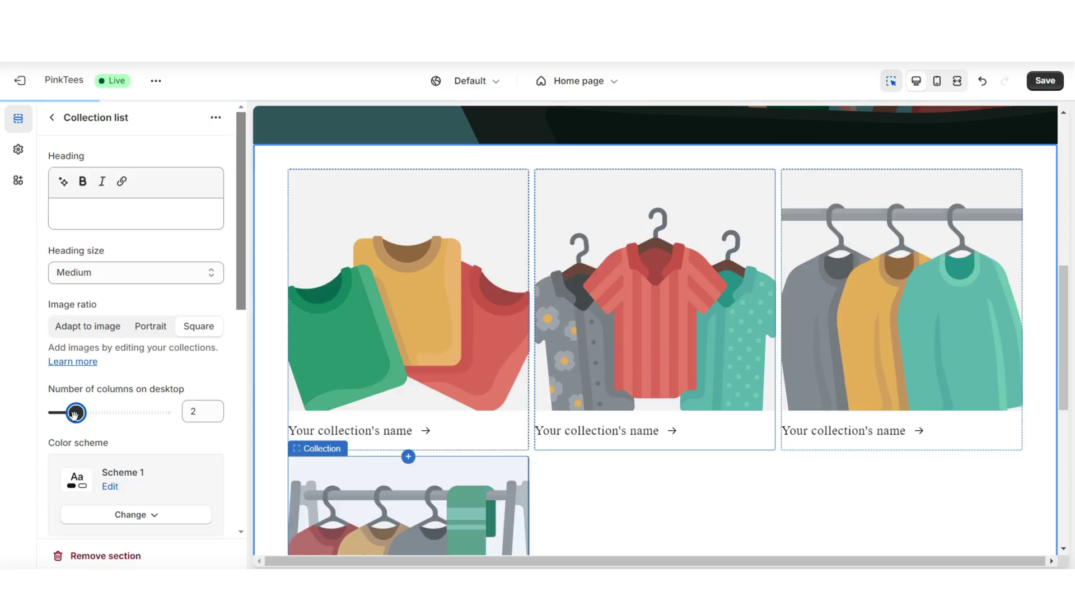
pyautogui.scroll(-4, 969, 419)
pyautogui.click(969, 418)
# Step: Remove the fourth and third collection cards, leaving two collections
pyautogui.click(101, 556)
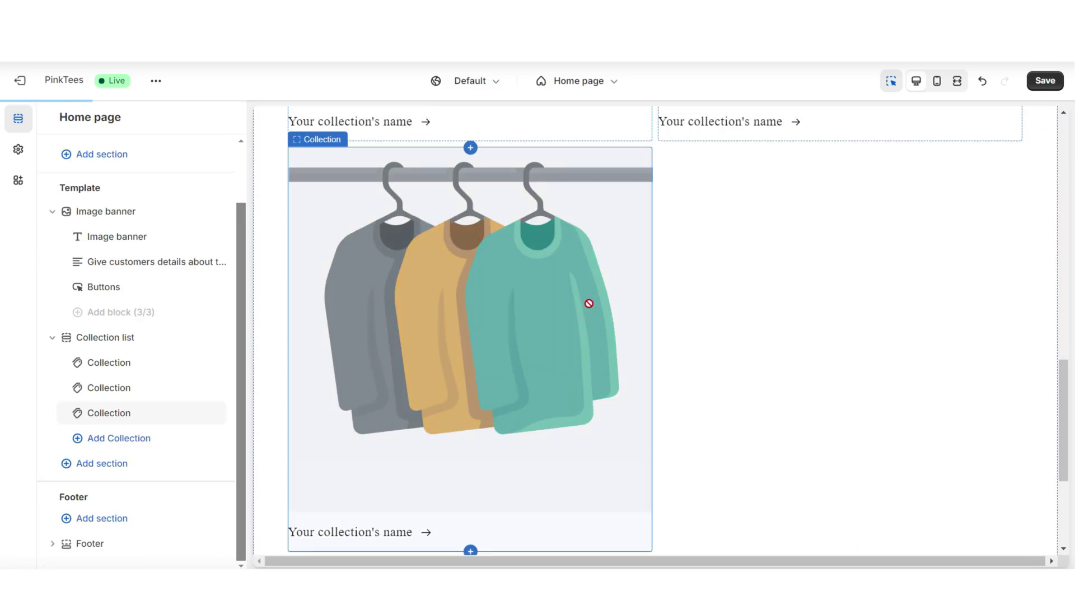
pyautogui.click(515, 456)
pyautogui.click(99, 555)
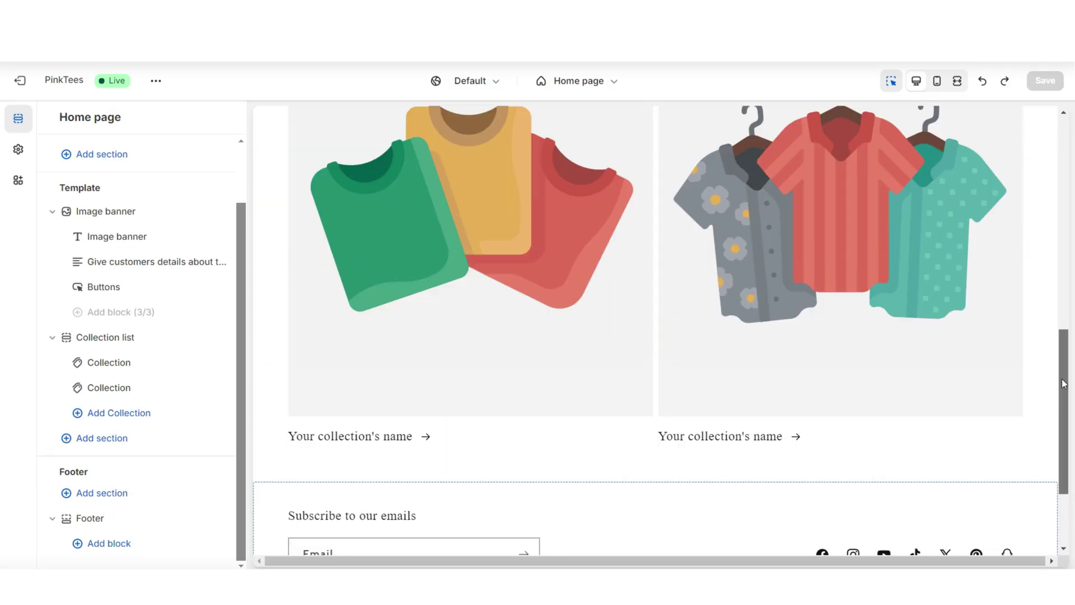
pyautogui.scroll(-2, 556, 468)
# Step: Add a footer Image block with the Totally TEES logo at width 185
pyautogui.click(581, 457)
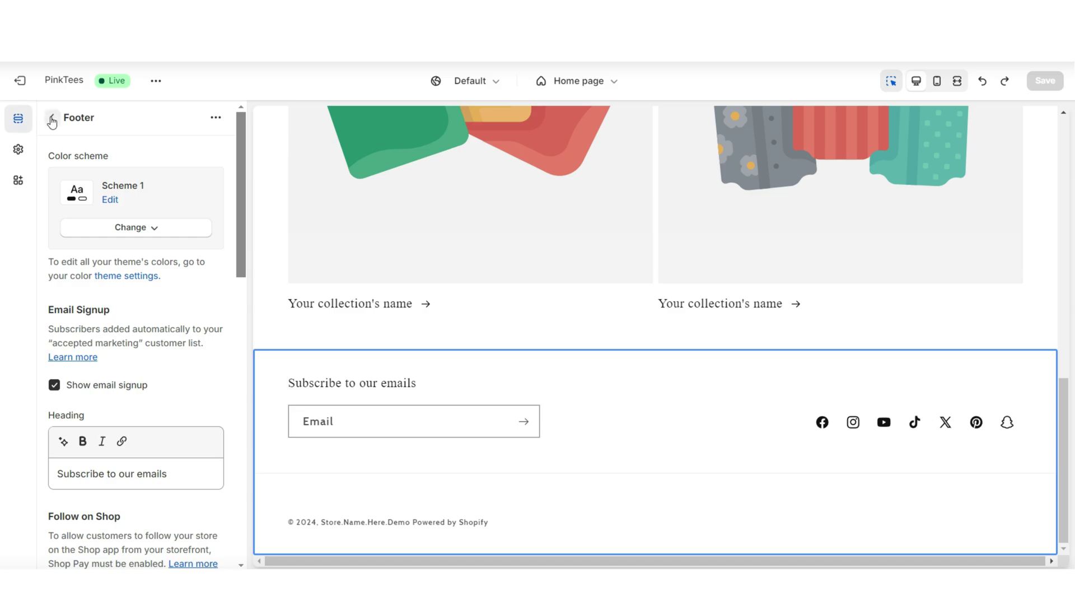
pyautogui.click(52, 119)
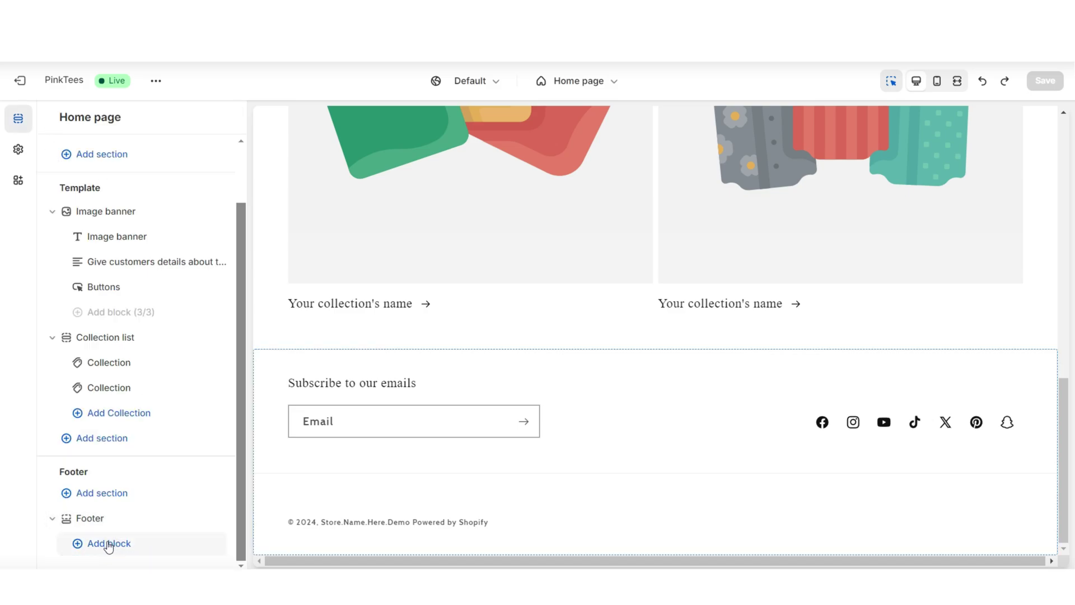
pyautogui.click(109, 546)
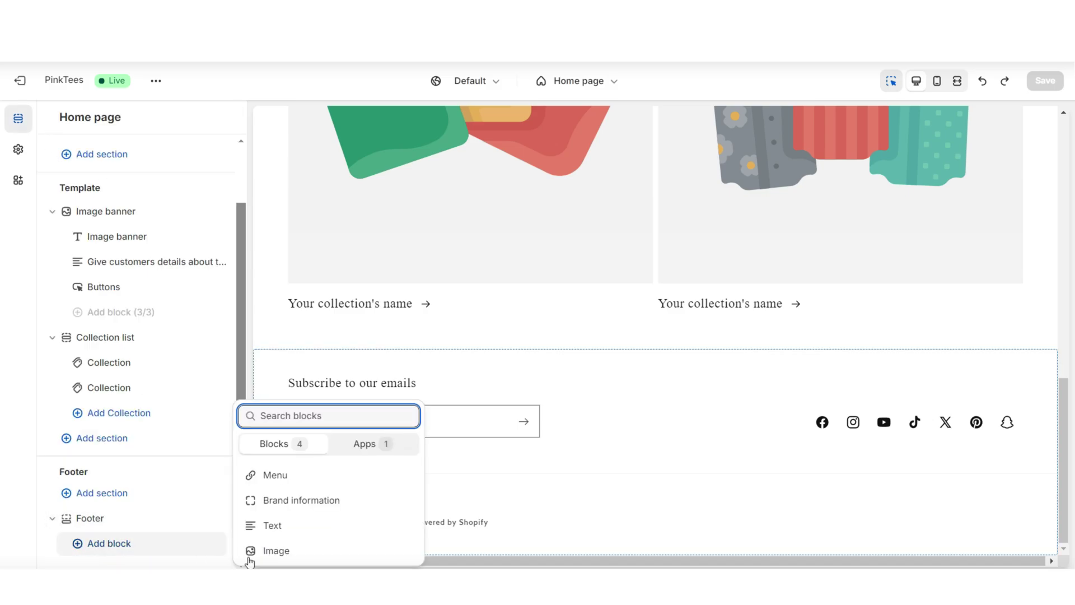
pyautogui.click(292, 552)
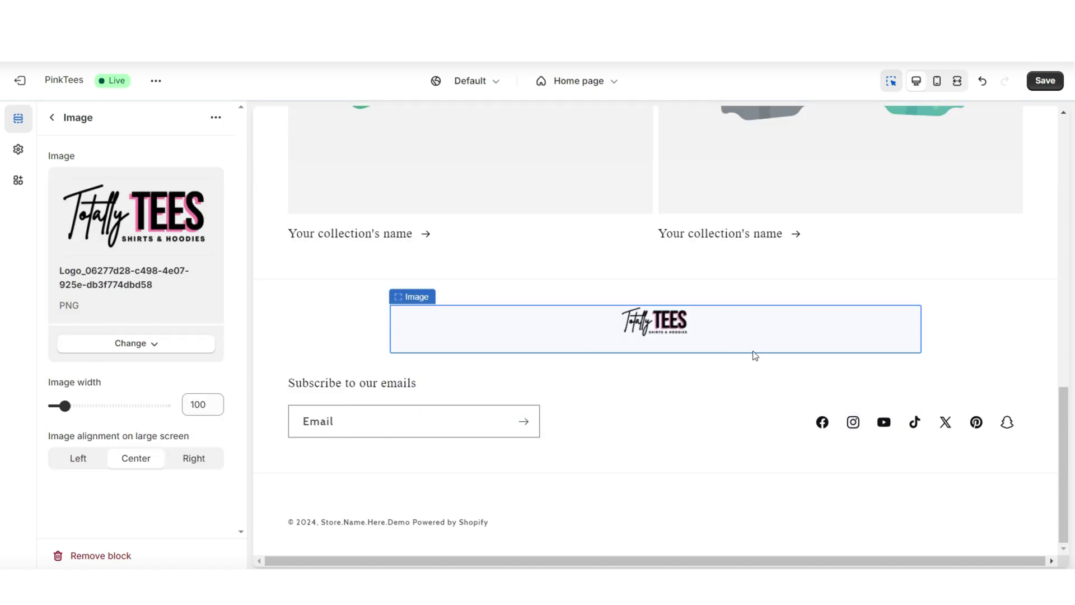
pyautogui.moveTo(64, 405); pyautogui.dragTo(83, 405)
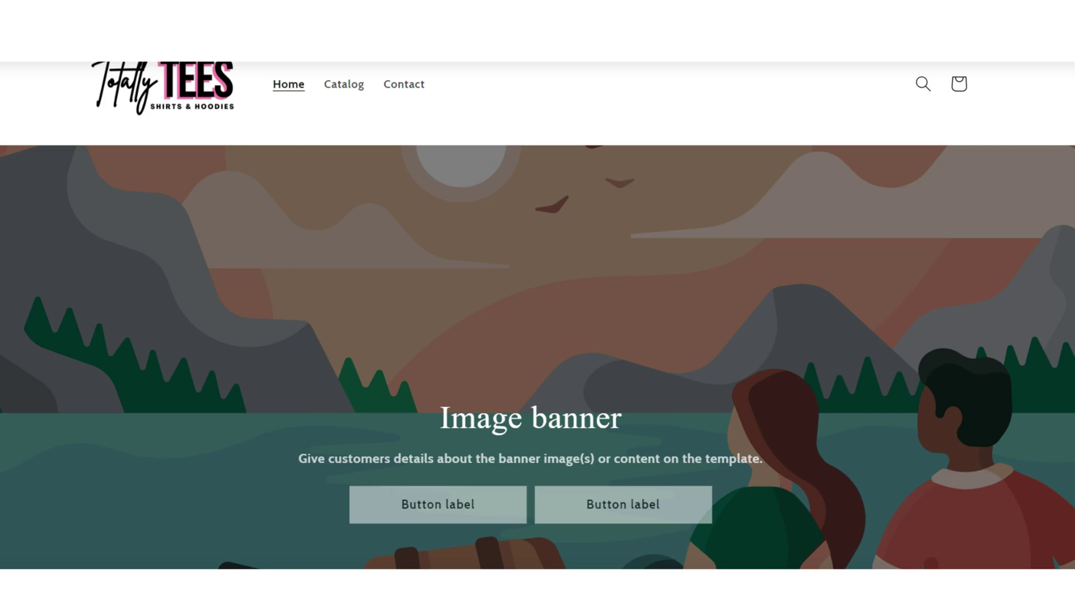
# Step: Scroll the storefront home page and open the Catalog page, which lists no products
pyautogui.scroll(-3, 538, 314)
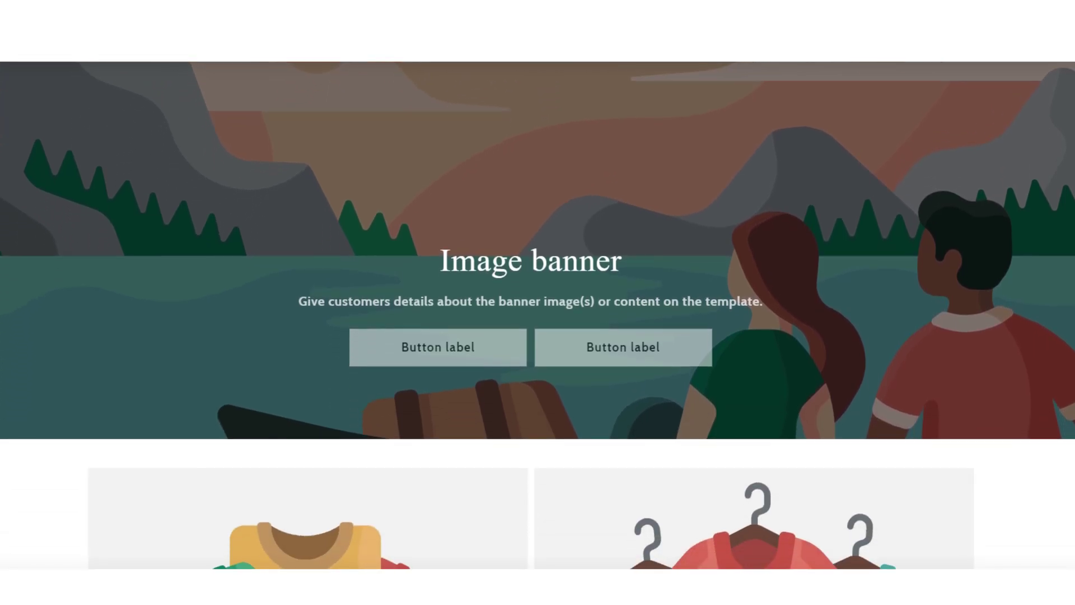
pyautogui.scroll(-5, 537, 315)
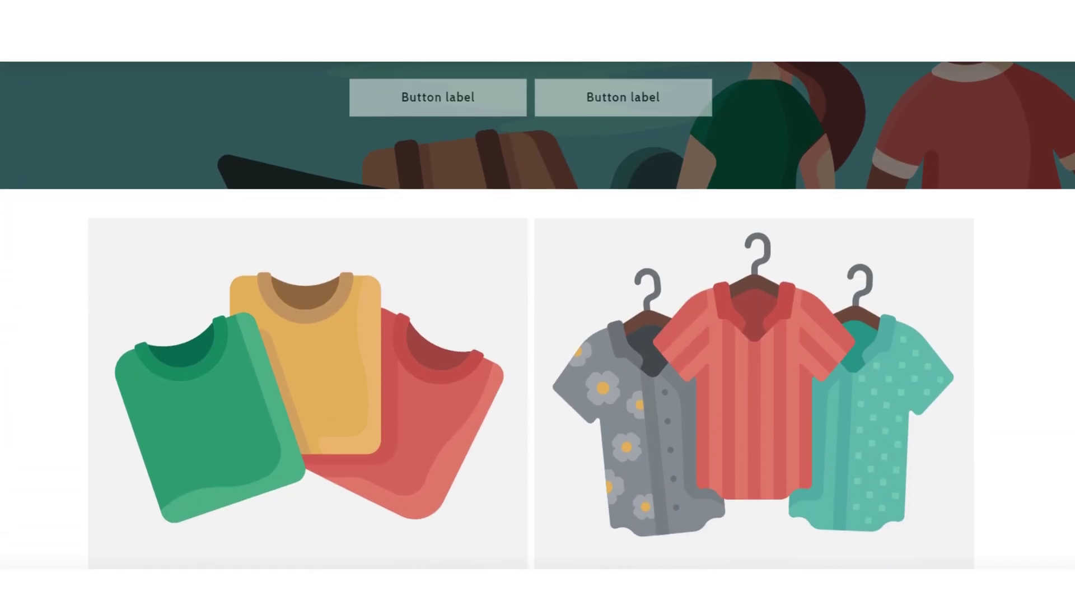
pyautogui.scroll(-4, 538, 315)
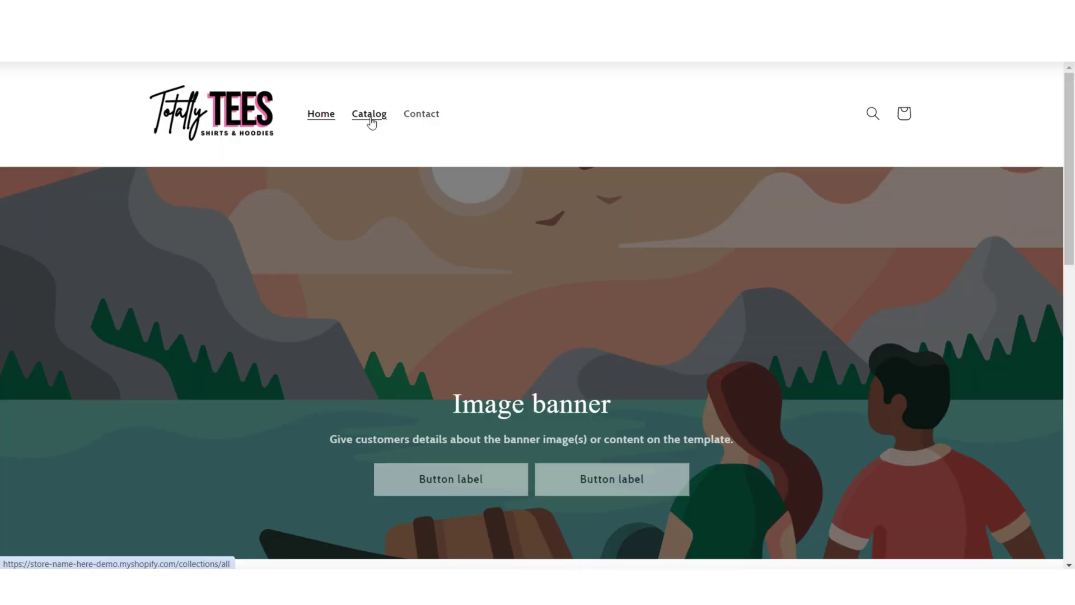
pyautogui.click(369, 115)
pyautogui.scroll(-2, 538, 314)
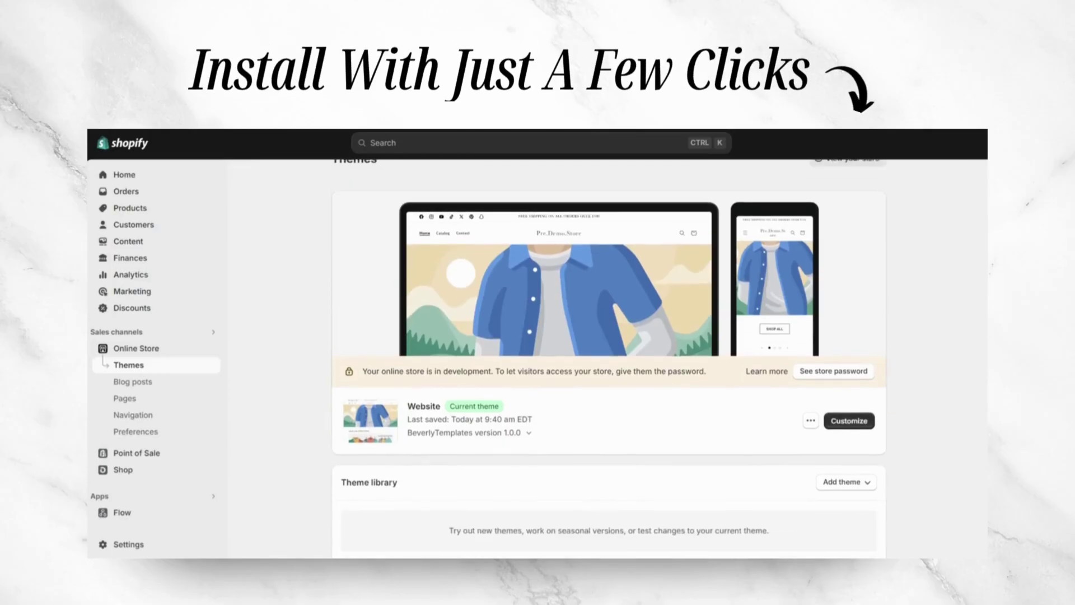
# Step: Install a new theme by uploading its zip file through Add theme
pyautogui.scroll(-1, 610, 392)
pyautogui.click(859, 460)
pyautogui.click(852, 512)
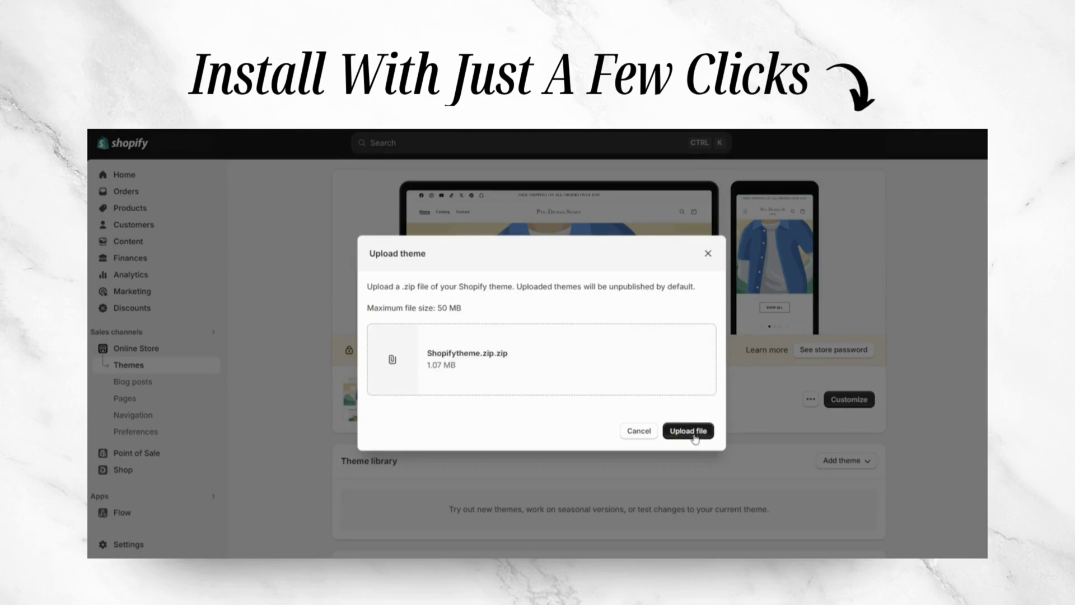
pyautogui.click(688, 430)
pyautogui.scroll(-2, 609, 392)
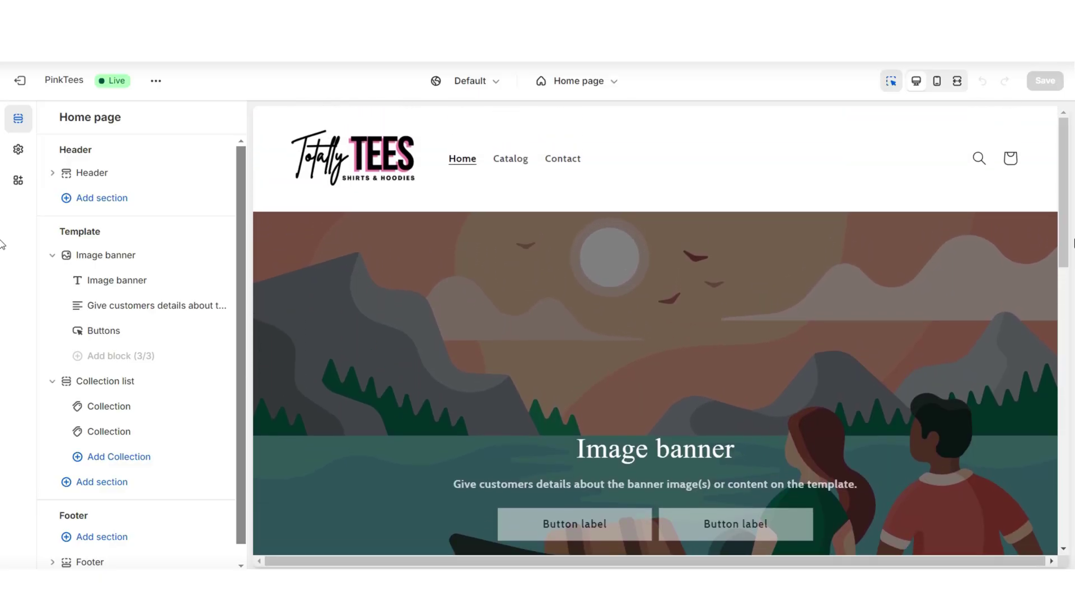
# Step: Swap the Image banner's first image for the photo of a smiling woman in sunglasses
pyautogui.click(669, 270)
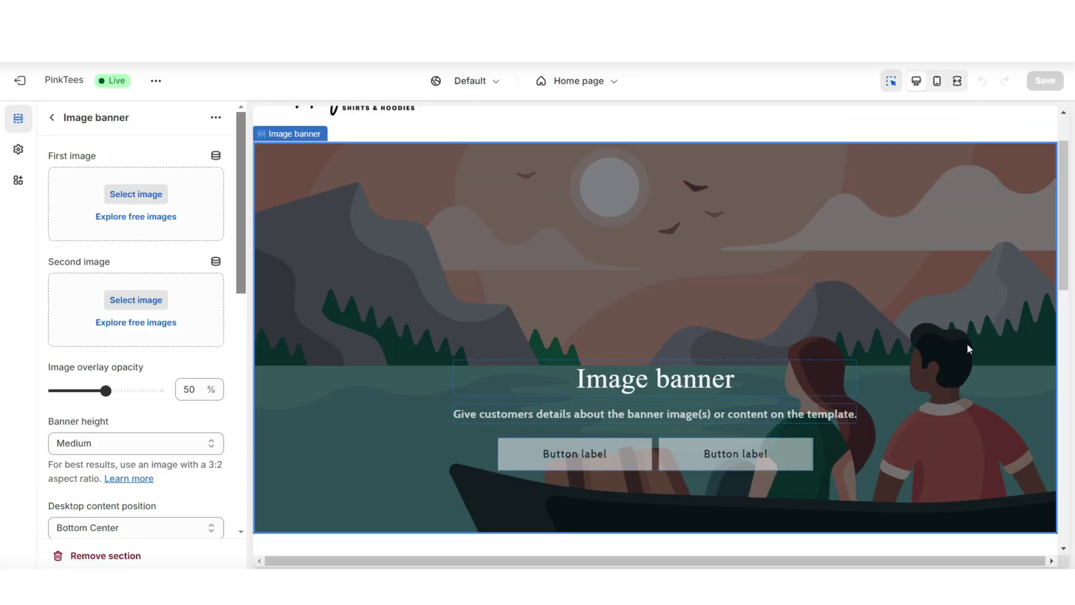
pyautogui.scroll(-1, 969, 348)
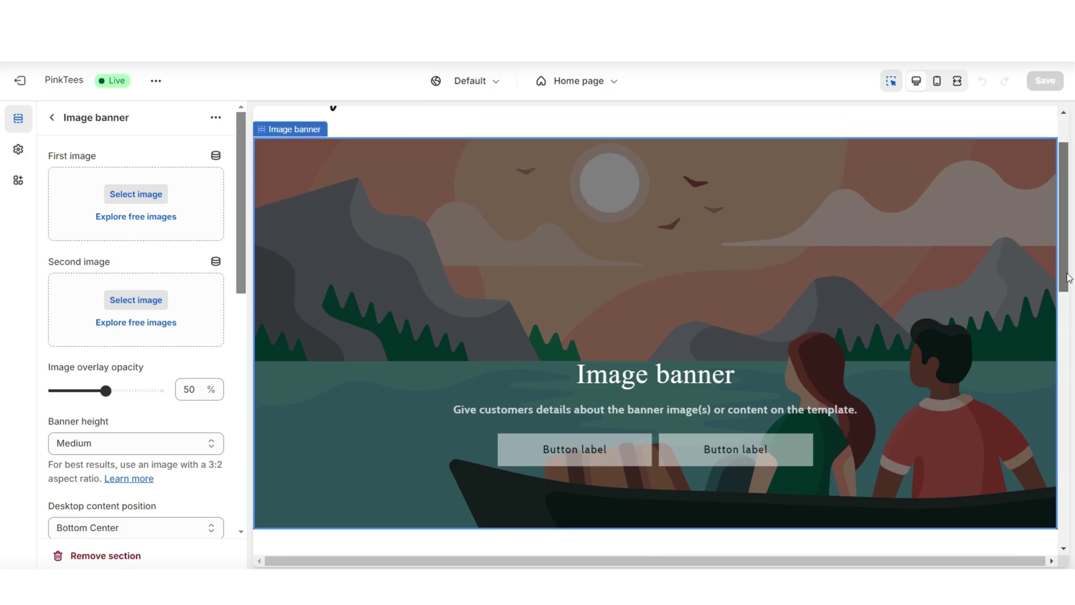
pyautogui.moveTo(1069, 278); pyautogui.dragTo(1066, 303)
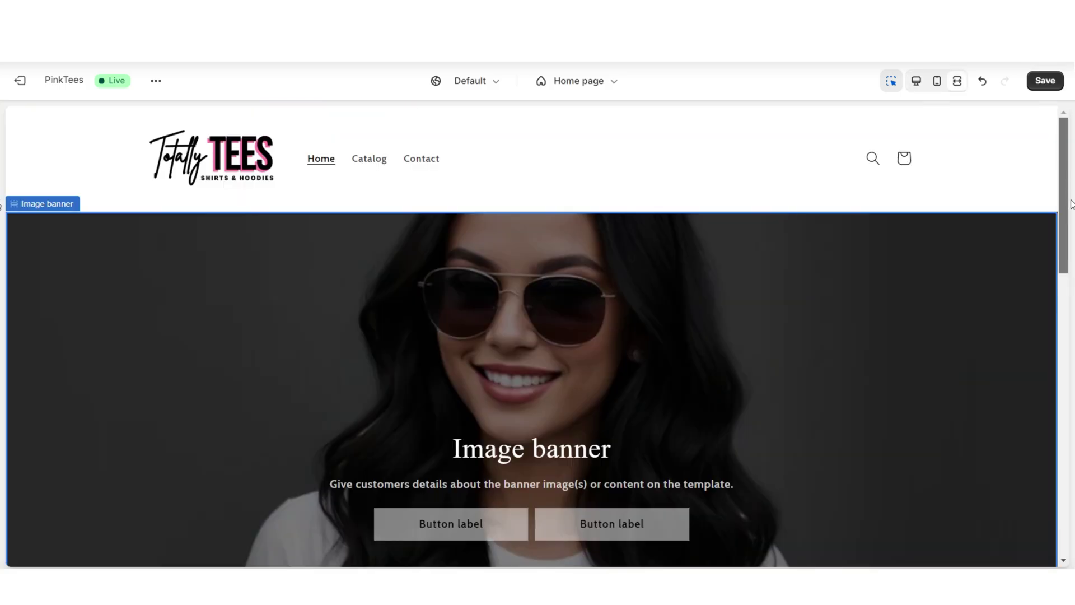
pyautogui.scroll(-2, 1067, 212)
pyautogui.click(956, 80)
# Step: Lighten the Scheme 3 background from dark navy #242833 to grey #BCBCBC
pyautogui.click(936, 81)
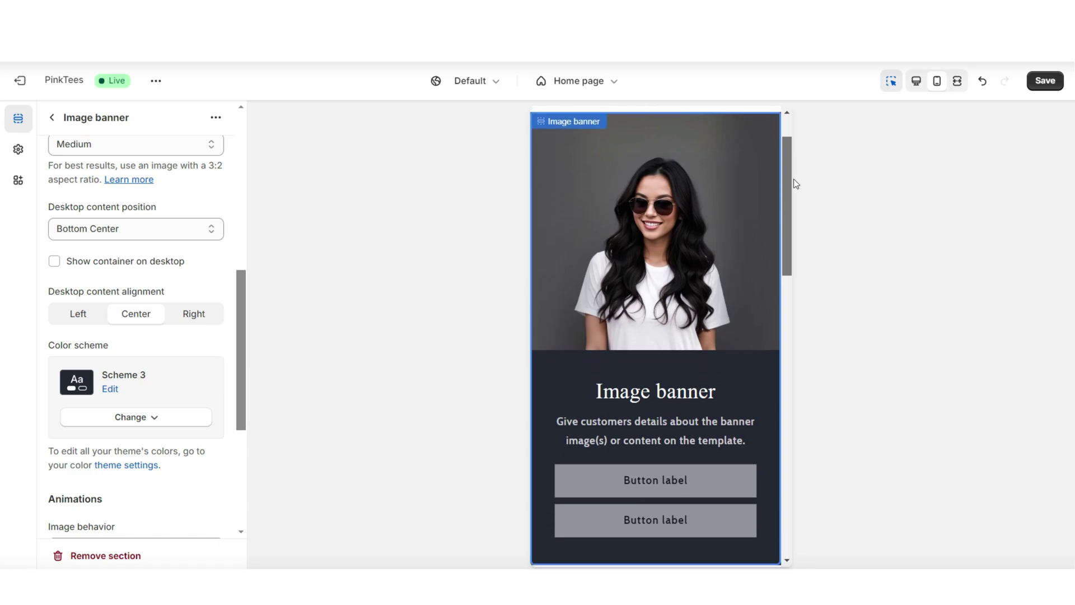
pyautogui.scroll(3, 786, 179)
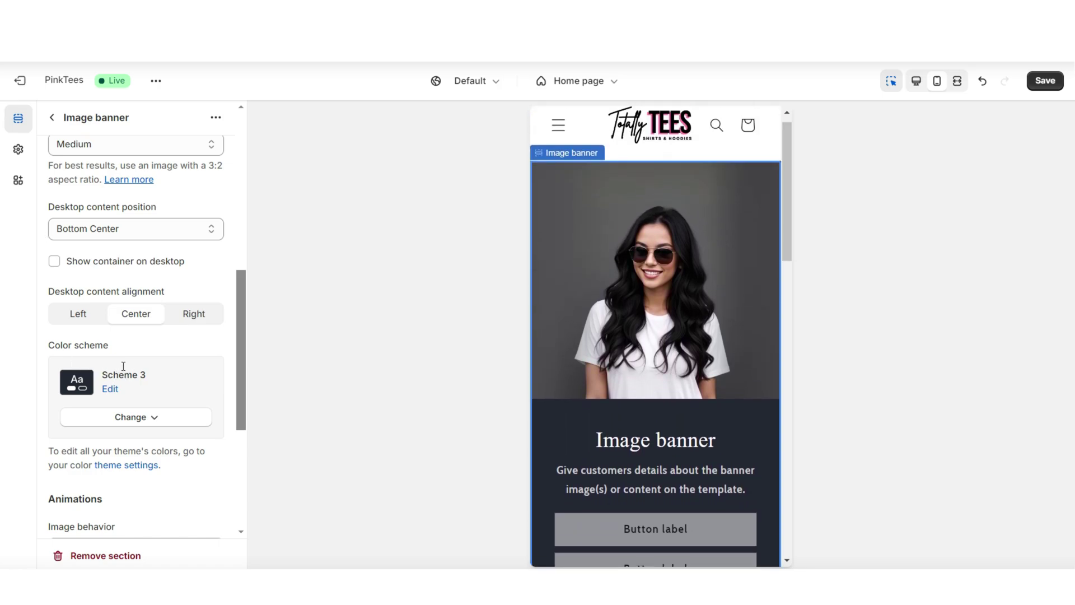
pyautogui.click(24, 159)
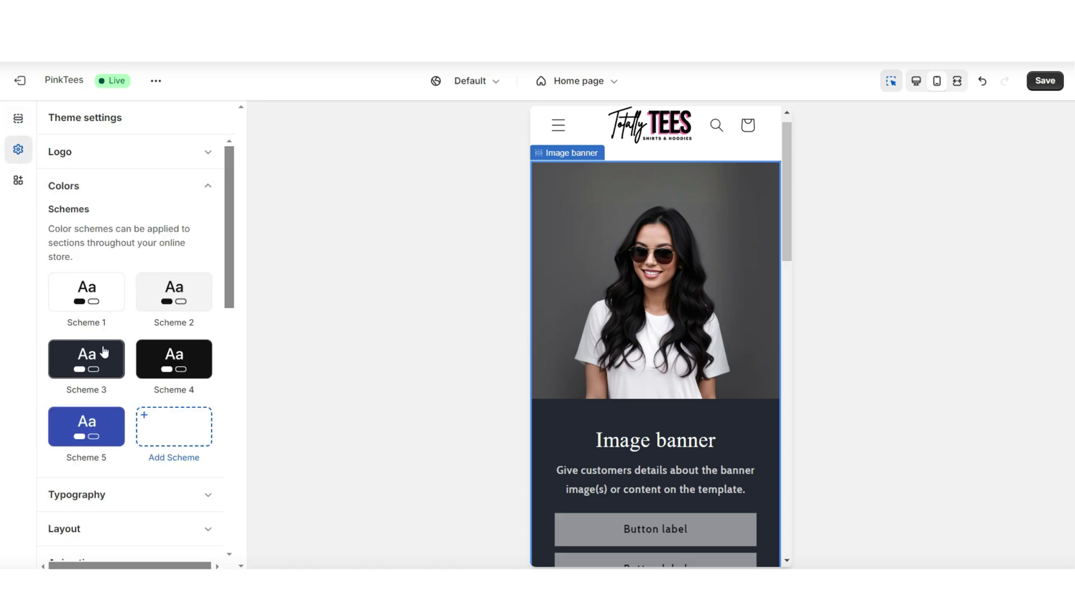
pyautogui.click(104, 351)
pyautogui.click(61, 259)
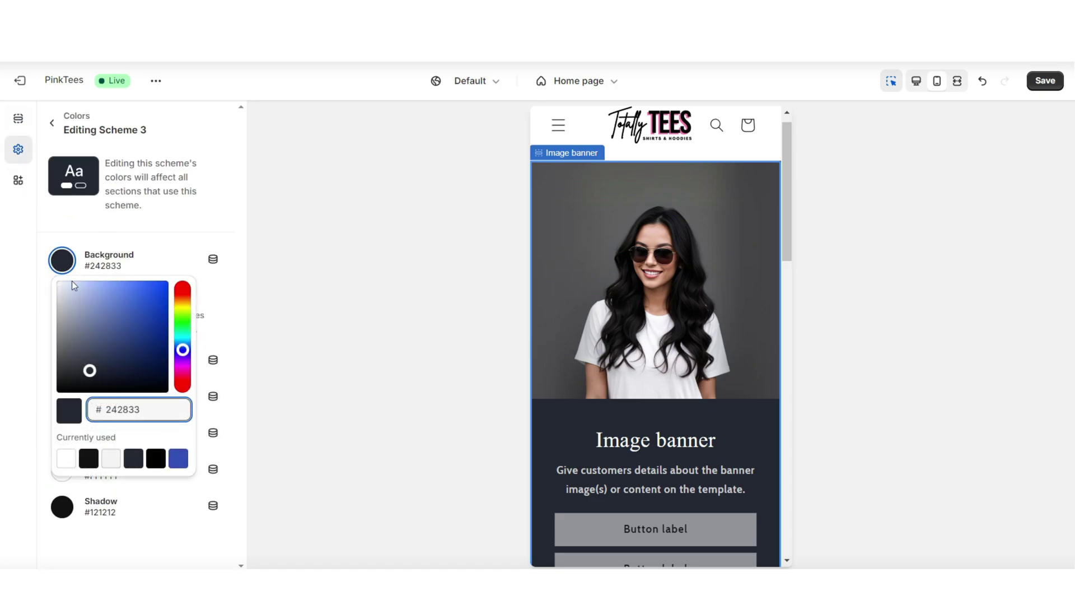
pyautogui.moveTo(69, 312)
pyautogui.mouseDown()
pyautogui.moveTo(45, 311)
pyautogui.moveTo(35, 336)
pyautogui.mouseUp()
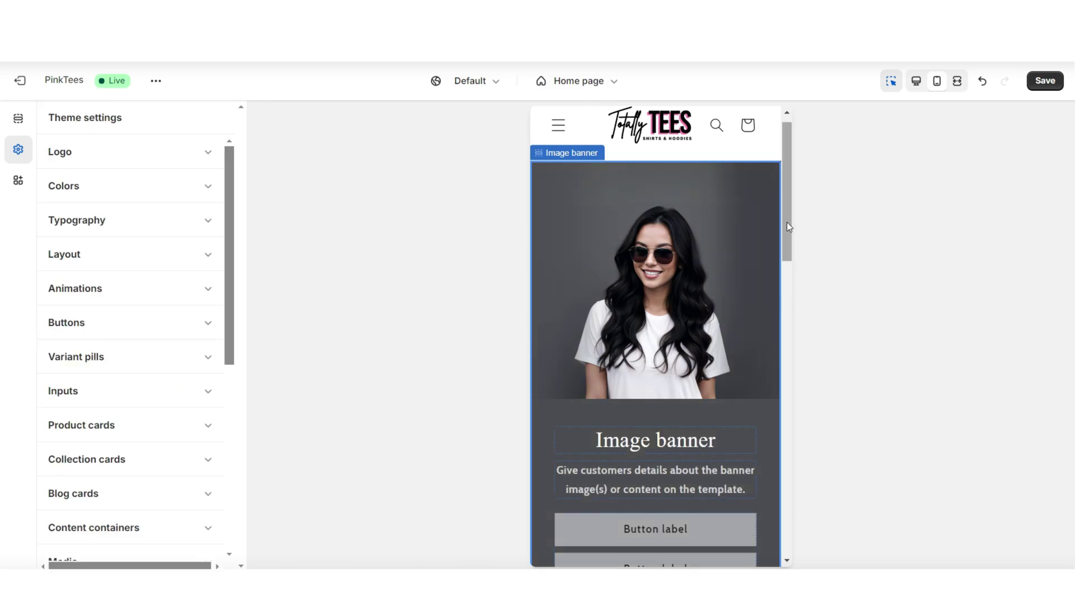
pyautogui.moveTo(787, 222); pyautogui.dragTo(797, 200)
pyautogui.click(916, 80)
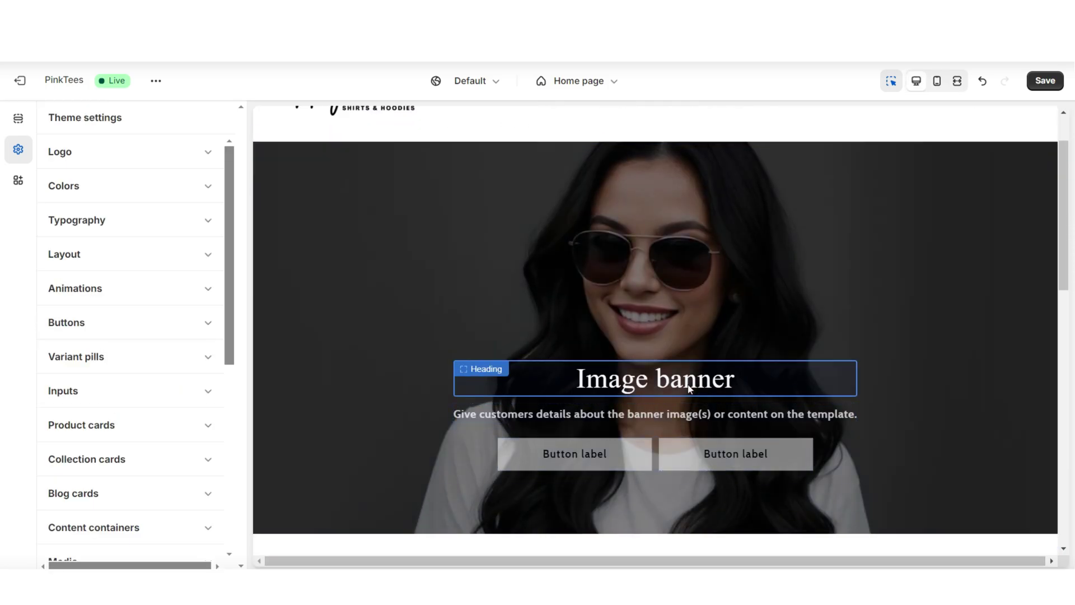
# Step: Paste 'New Hoodies, T-Shirts & More' as the banner heading, keeping heading size Medium
pyautogui.click(692, 387)
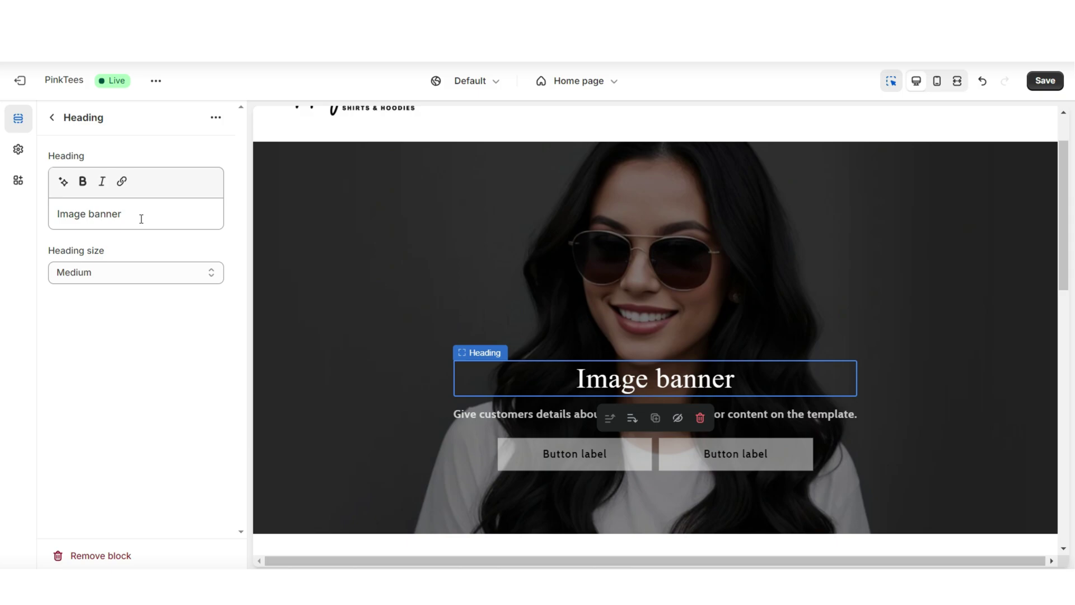
pyautogui.tripleClick(76, 214)
pyautogui.rightClick(75, 214)
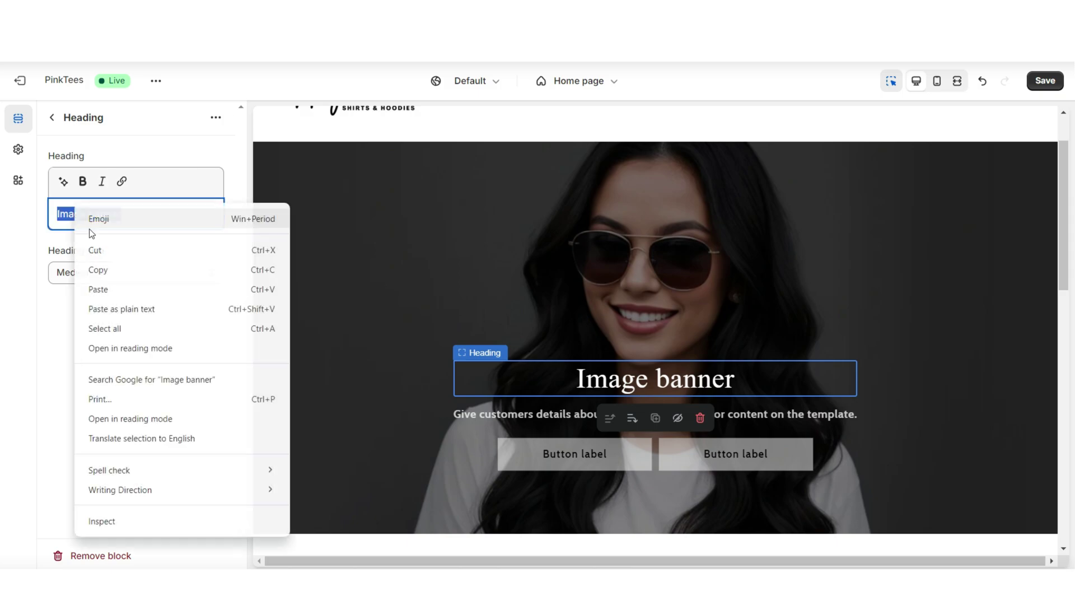
pyautogui.click(128, 287)
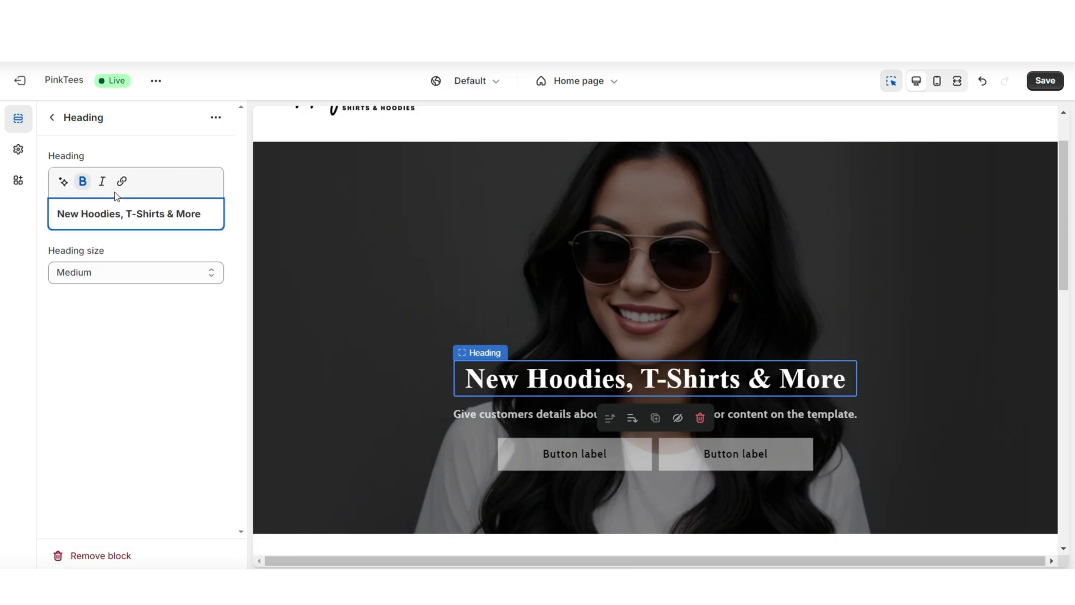
pyautogui.click(119, 270)
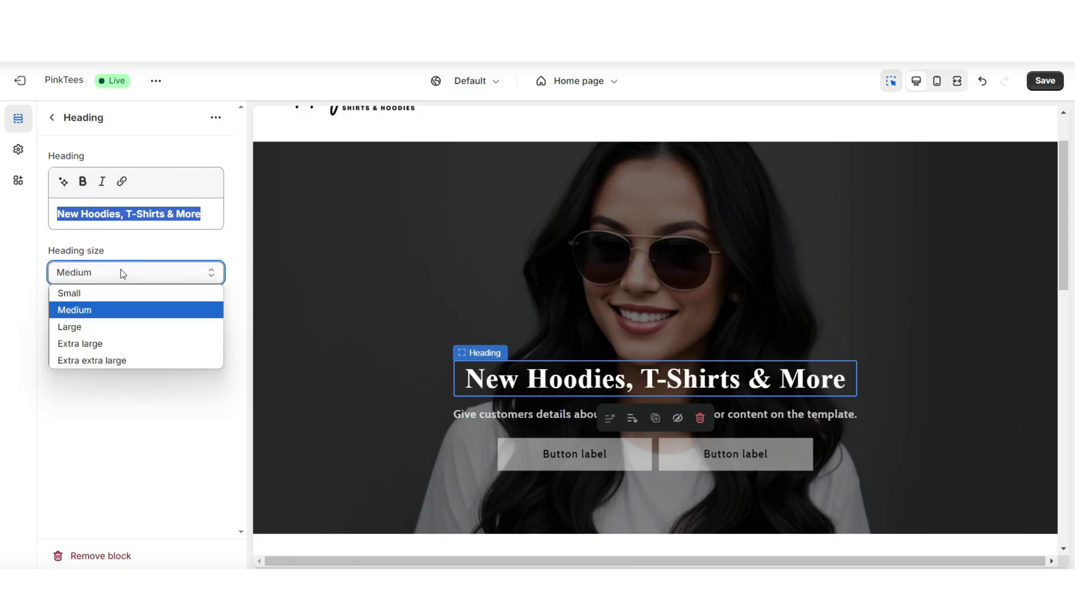
pyautogui.click(104, 328)
pyautogui.click(956, 83)
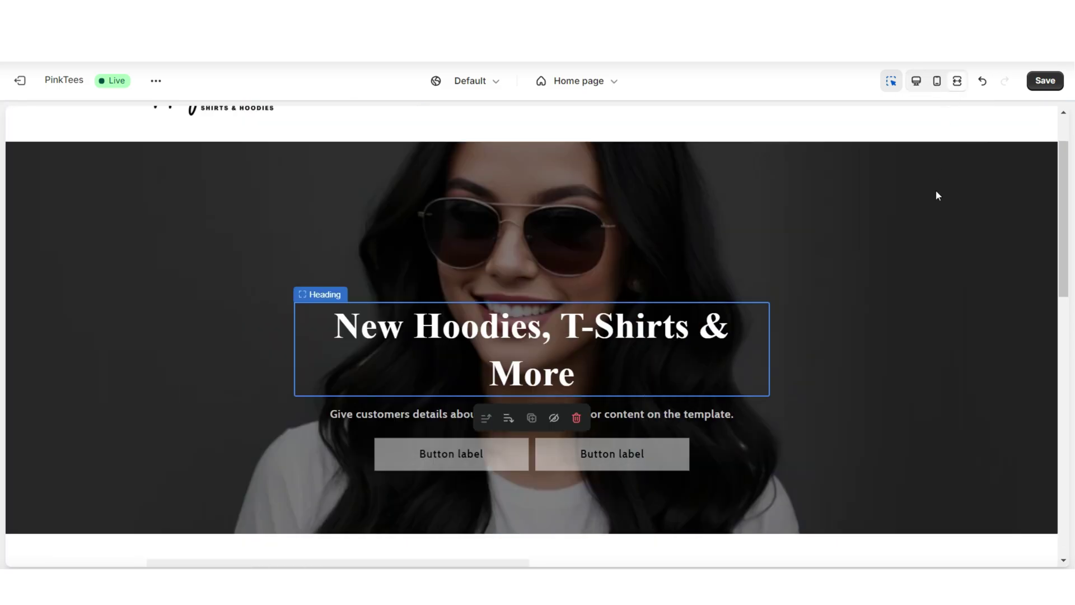
pyautogui.press('Escape')
pyautogui.click(125, 273)
pyautogui.click(123, 311)
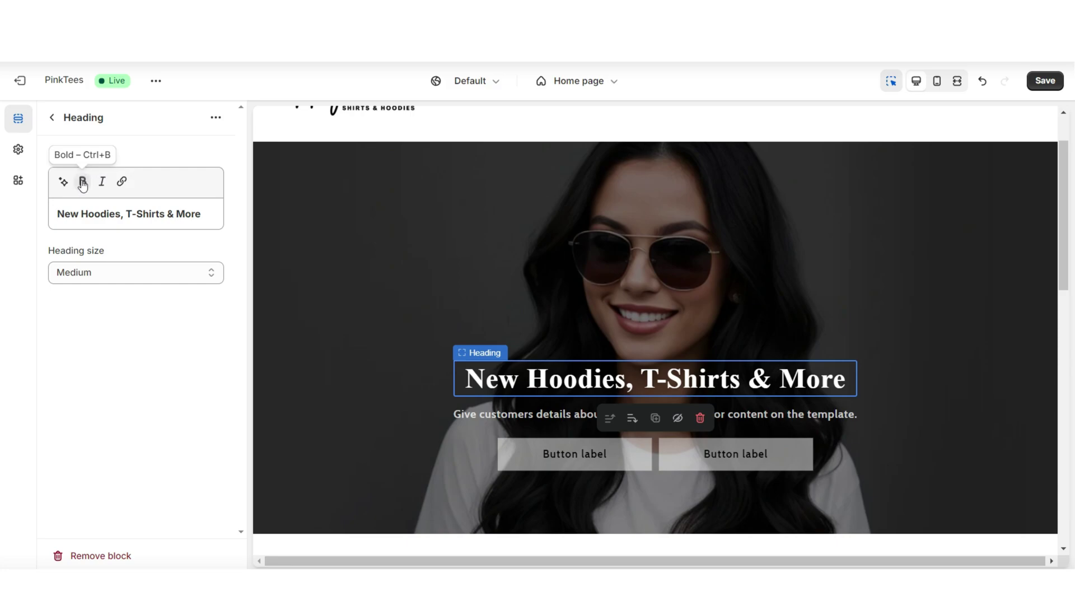
# Step: Replace the banner description with 'Browse our new summer arrivals and discounts!!!'
pyautogui.click(121, 181)
pyautogui.click(123, 259)
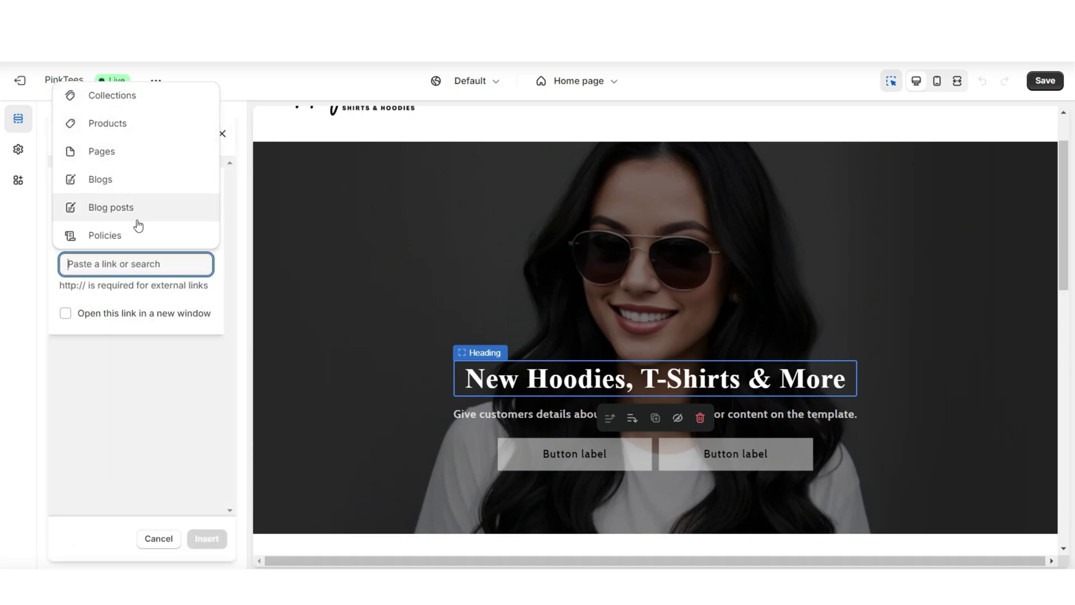
pyautogui.click(777, 417)
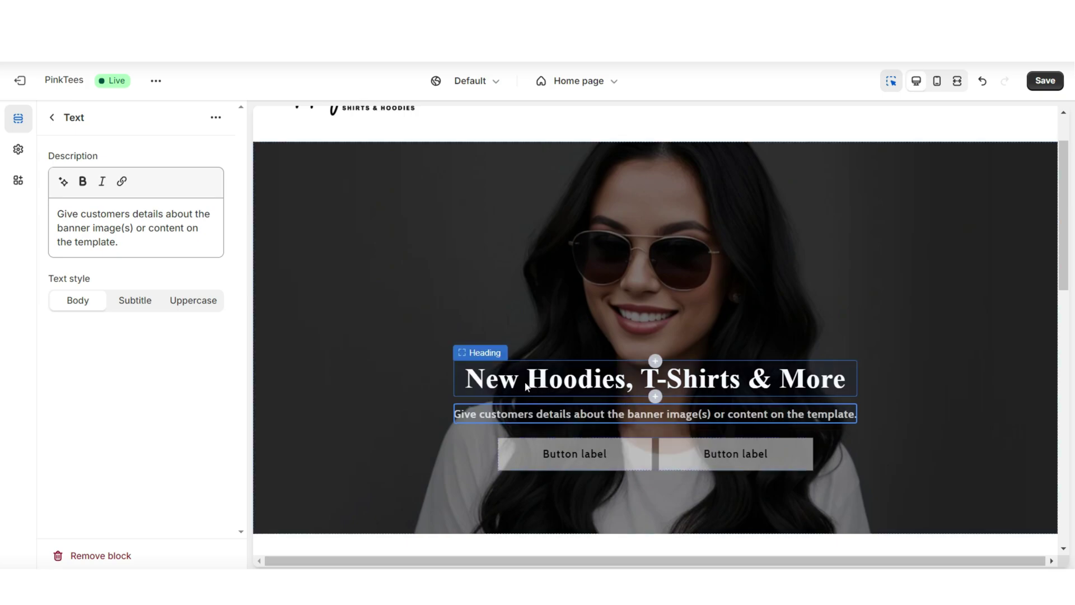
pyautogui.hotkey('ctrl', 'a')
pyautogui.write('Browse our new summer arrivals and discount')
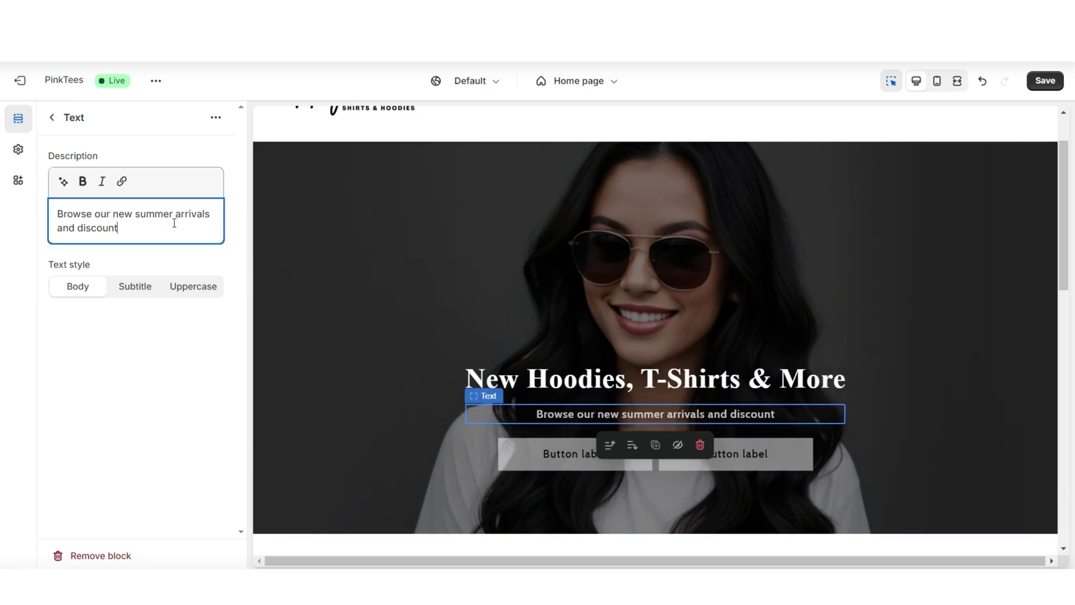
pyautogui.write('s!!!')
pyautogui.click(575, 434)
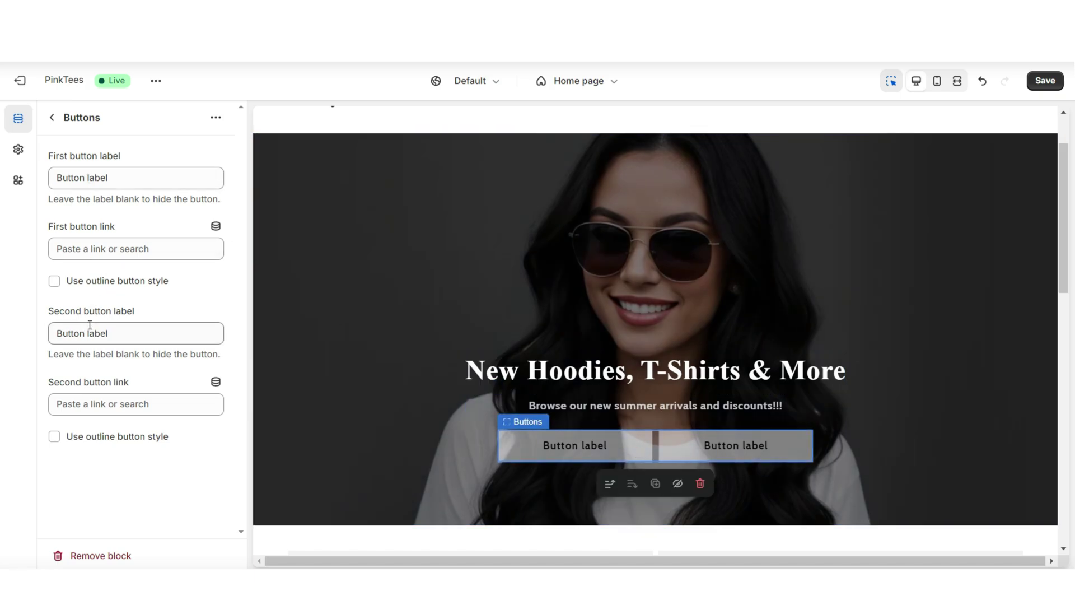
# Step: Hide the second banner button and label the first 'shop now', linked to All collections
pyautogui.tripleClick(123, 334)
pyautogui.press('BackSpace')
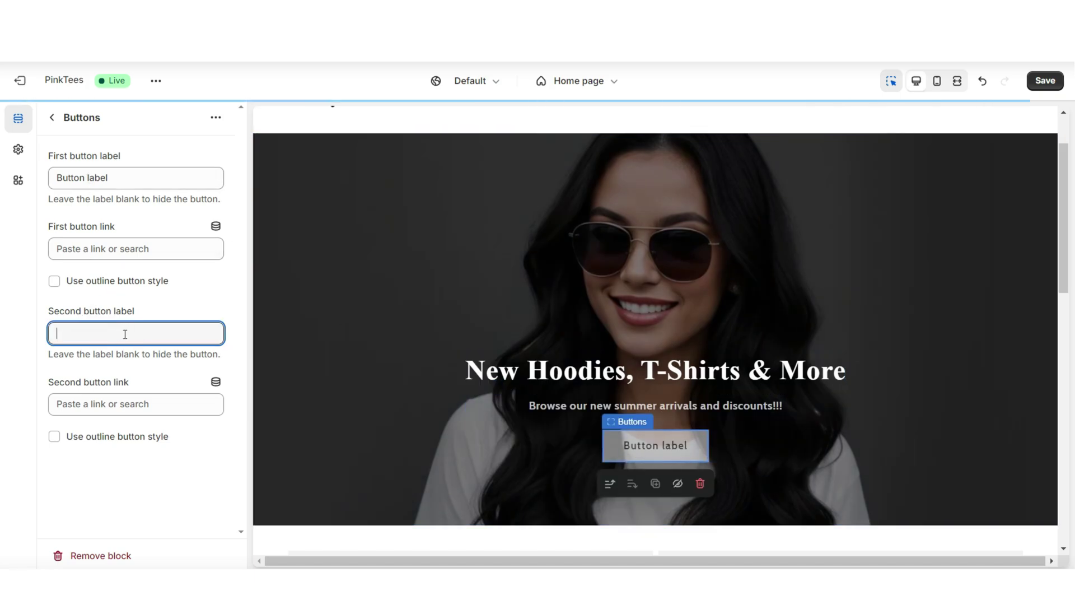
pyautogui.tripleClick(54, 185)
pyautogui.write('shop now')
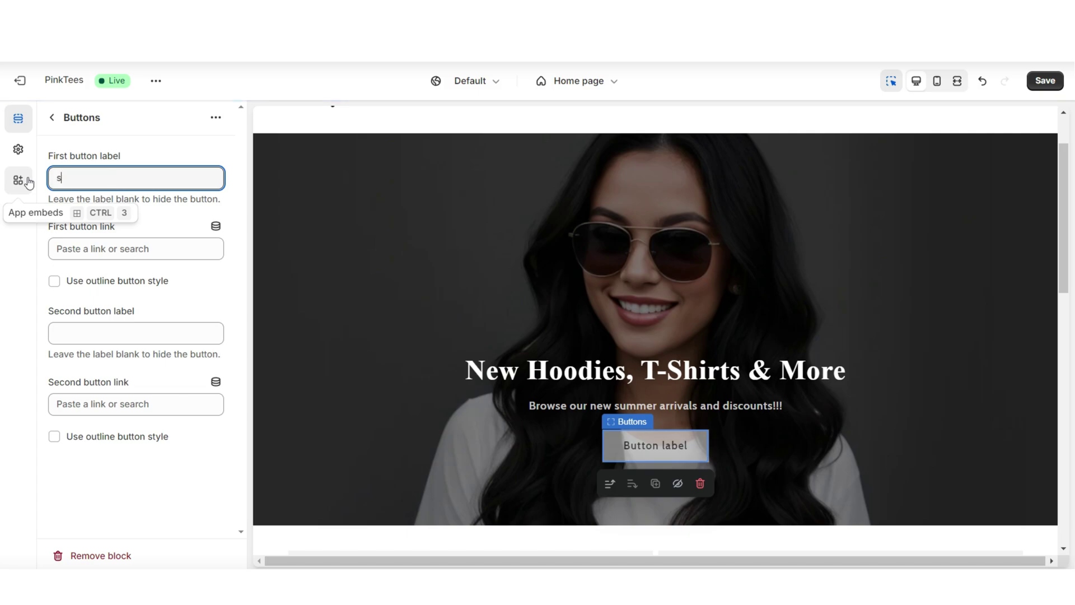
pyautogui.click(87, 143)
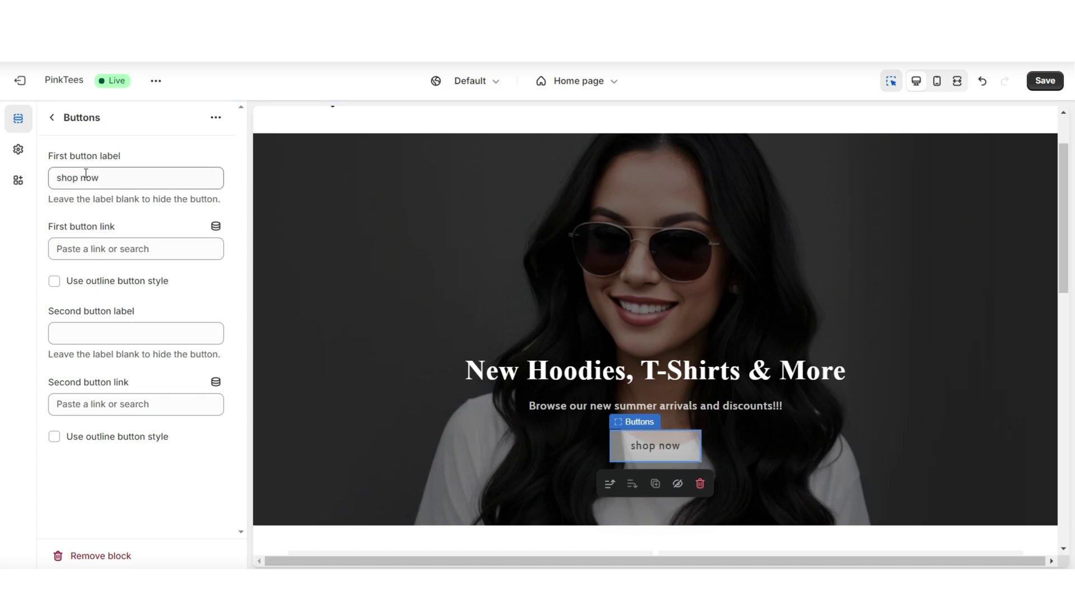
pyautogui.click(86, 252)
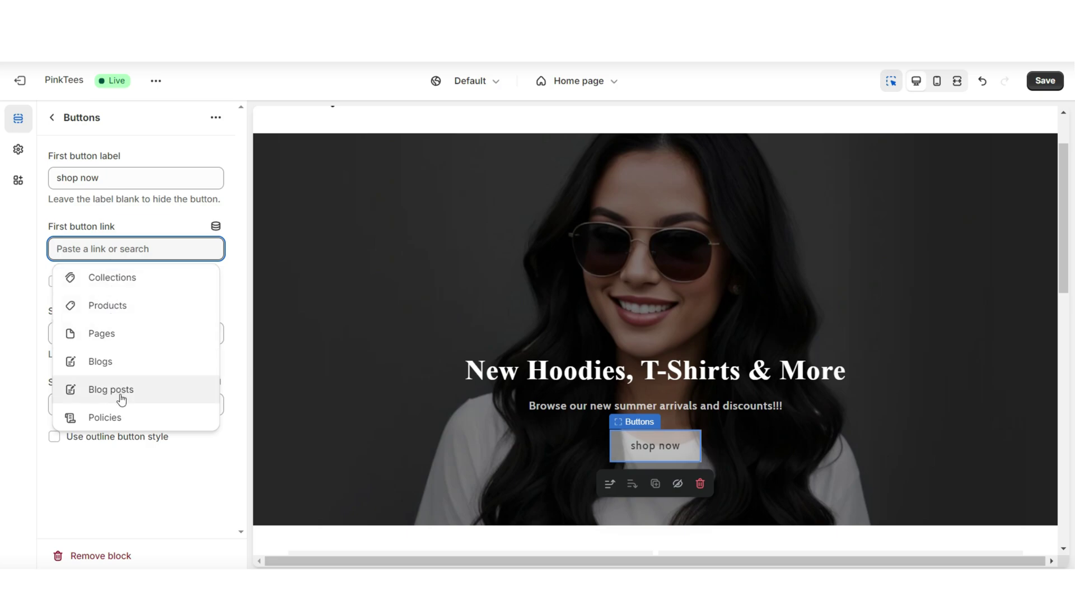
pyautogui.click(128, 287)
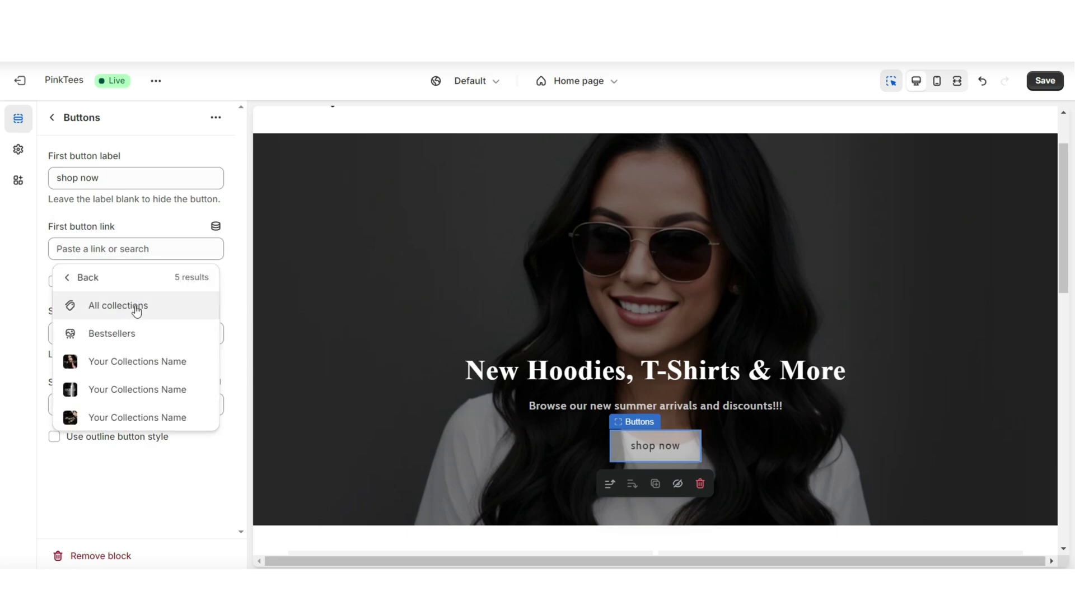
pyautogui.click(136, 307)
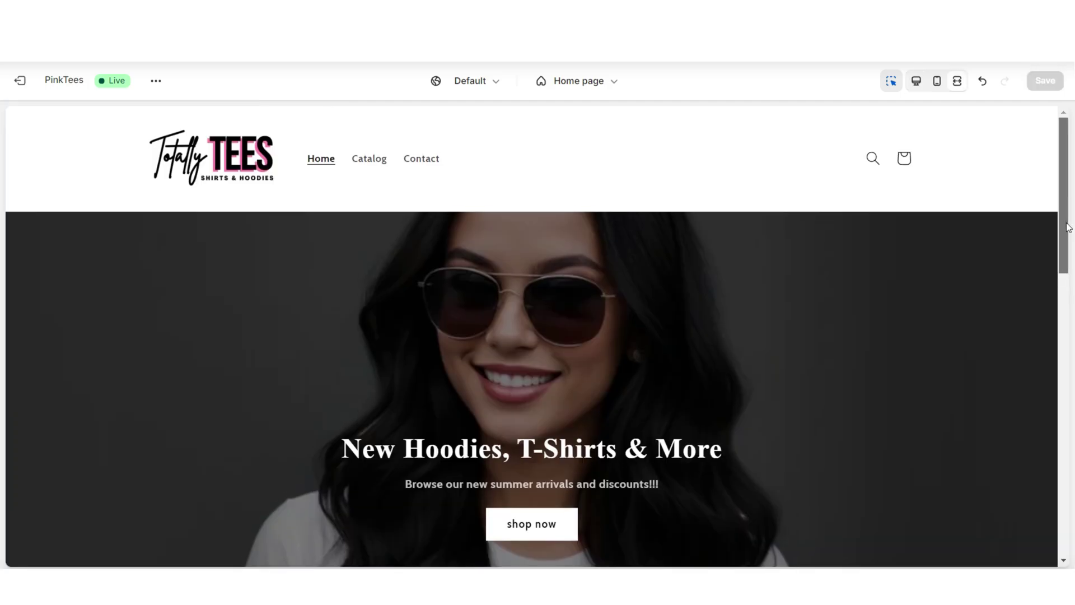
pyautogui.moveTo(1067, 227); pyautogui.dragTo(1068, 409)
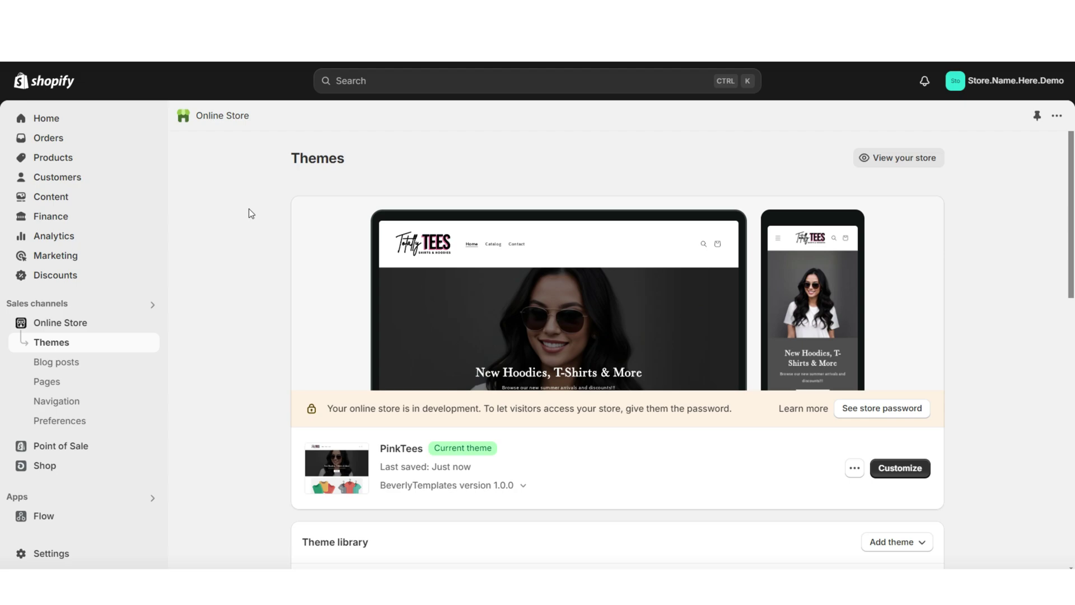
# Step: Start a new product from the store's Products page
pyautogui.click(107, 162)
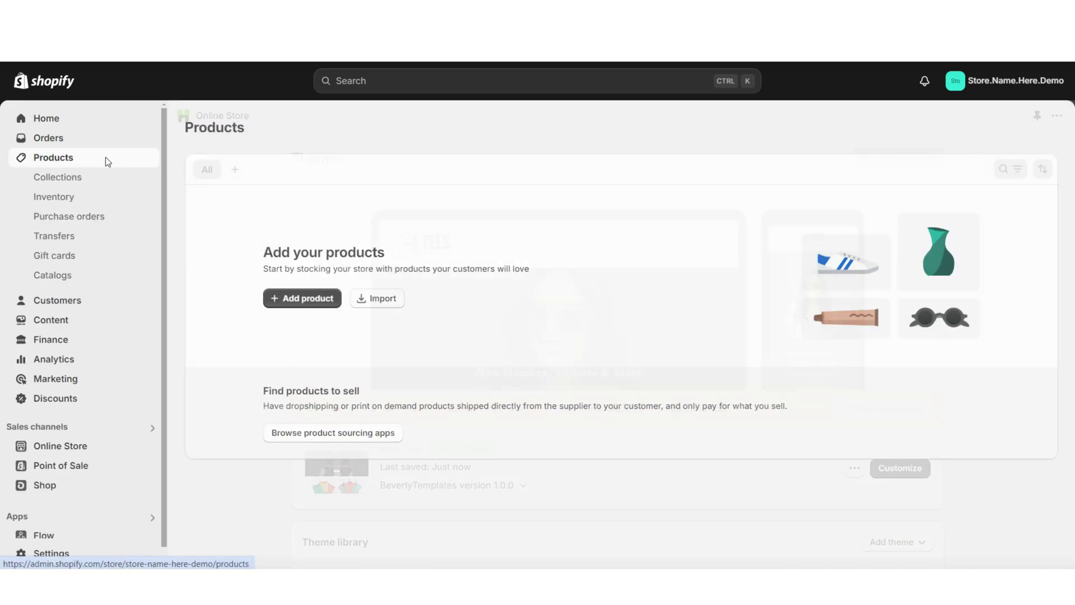
pyautogui.click(302, 298)
pyautogui.scroll(-2, 1069, 189)
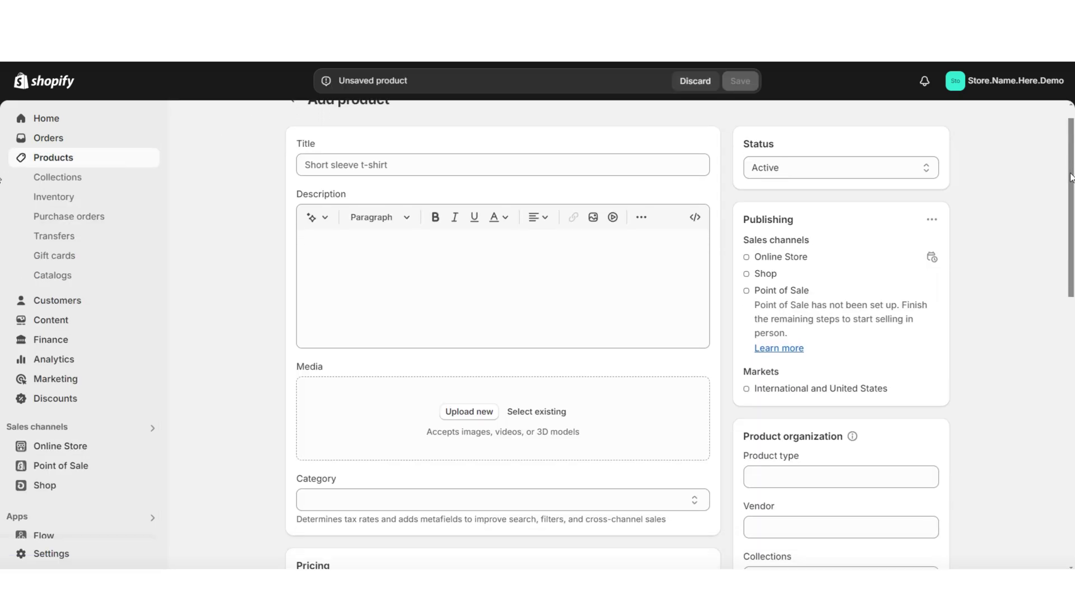
pyautogui.moveTo(1069, 189)
pyautogui.mouseDown()
pyautogui.moveTo(1073, 335)
pyautogui.moveTo(1072, 171)
pyautogui.moveTo(1072, 196)
pyautogui.mouseUp()
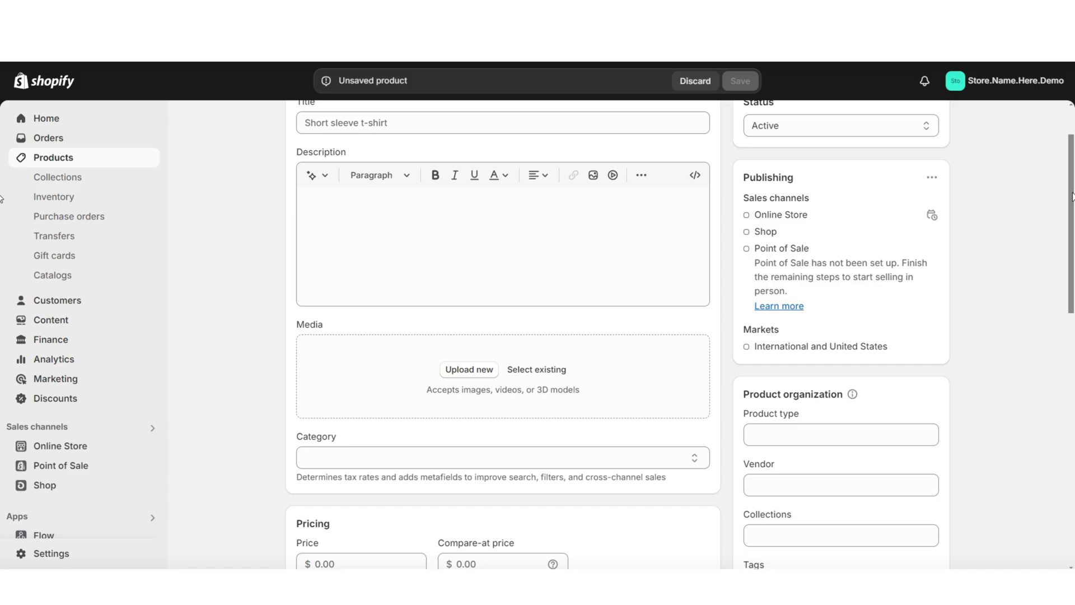
pyautogui.scroll(-3, 1072, 196)
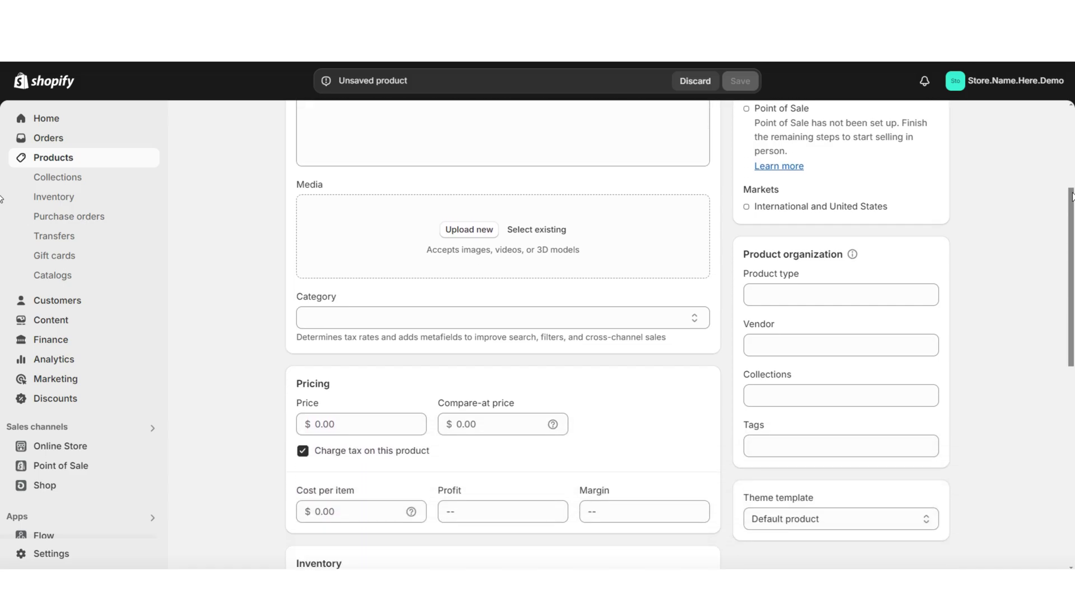
pyautogui.scroll(3, 1072, 195)
# Step: Title the product 'Women's Lightweight T-Shirt' and paste the prepared multi-section description
pyautogui.click(414, 192)
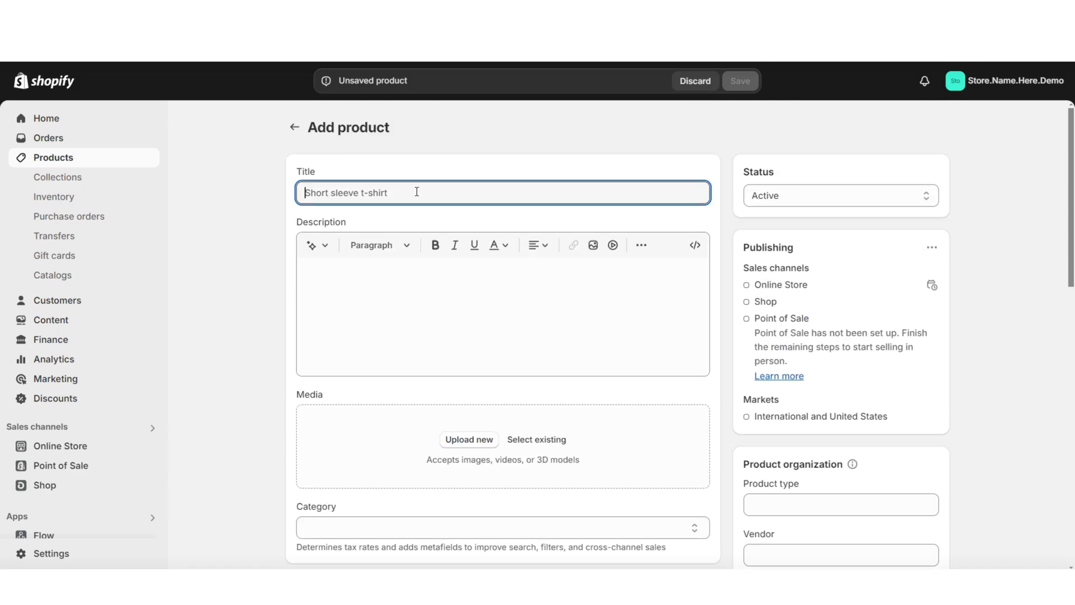
pyautogui.write("Women's Lightweight T-Shirt")
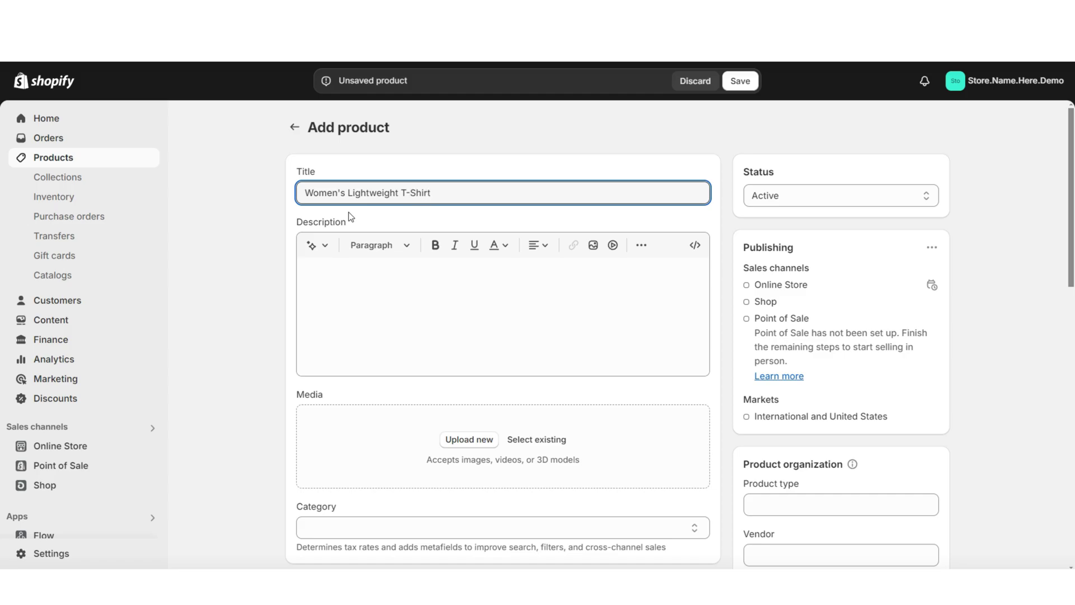
pyautogui.rightClick(315, 275)
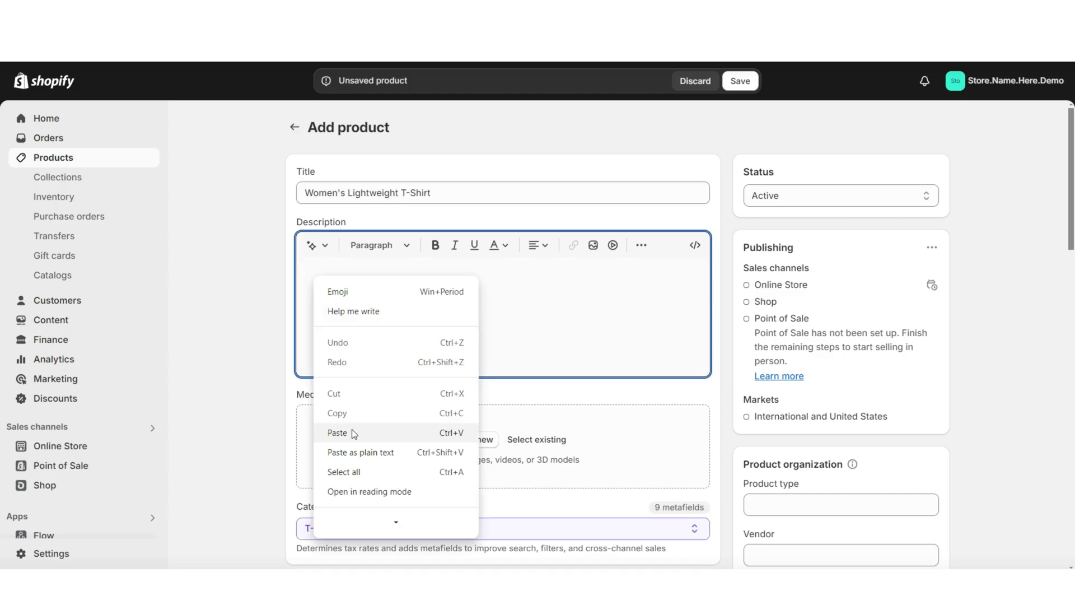
pyautogui.click(337, 432)
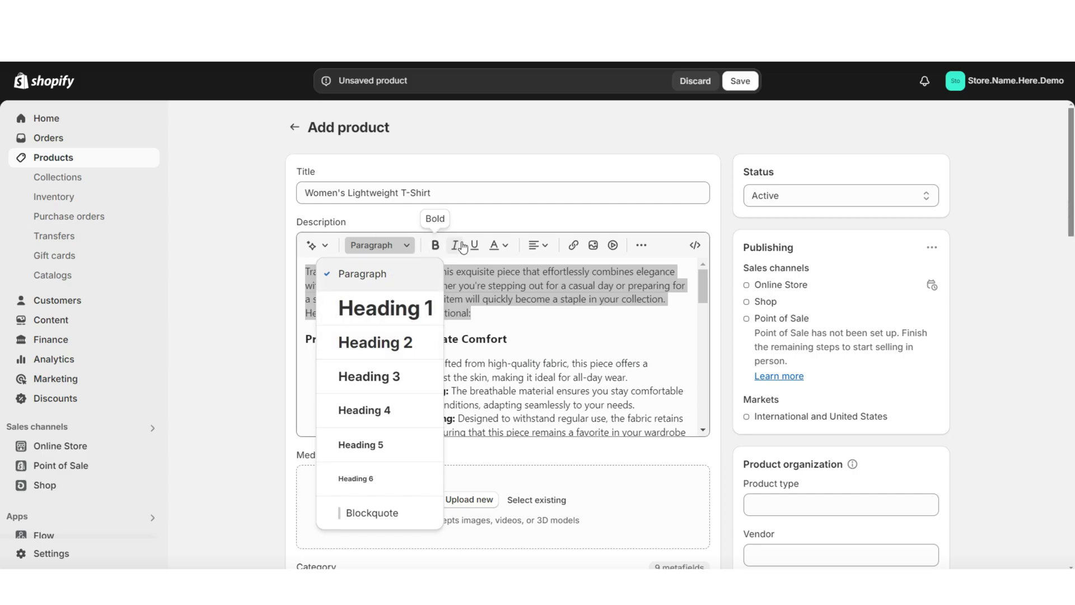
pyautogui.click(588, 290)
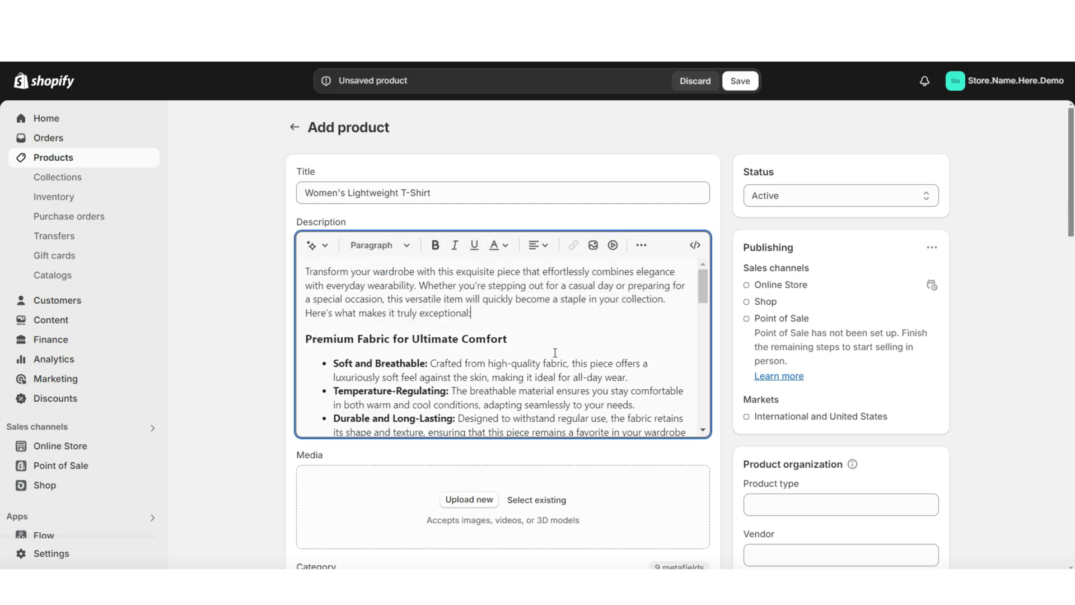
# Step: Set the product category to T-Shirts in Clothing Tops
pyautogui.scroll(-3, 267, 347)
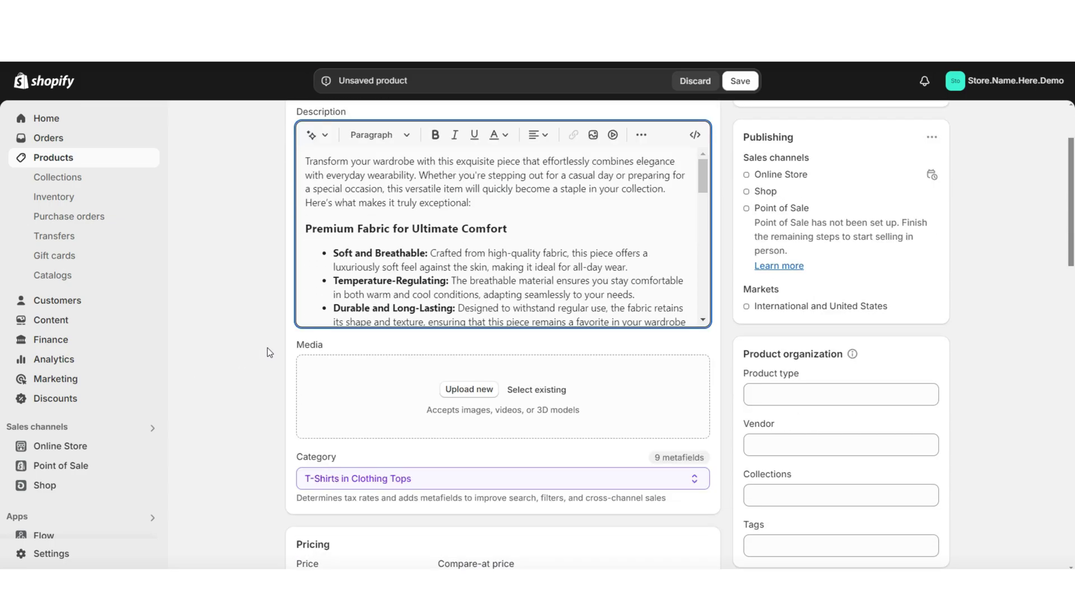
pyautogui.scroll(-1, 419, 363)
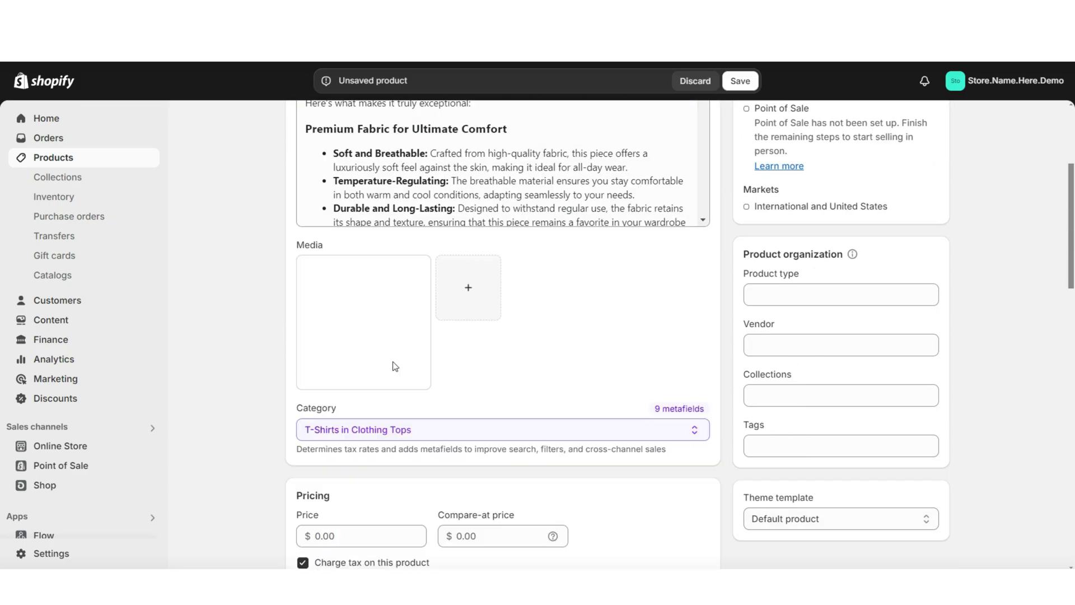
pyautogui.scroll(3, 250, 301)
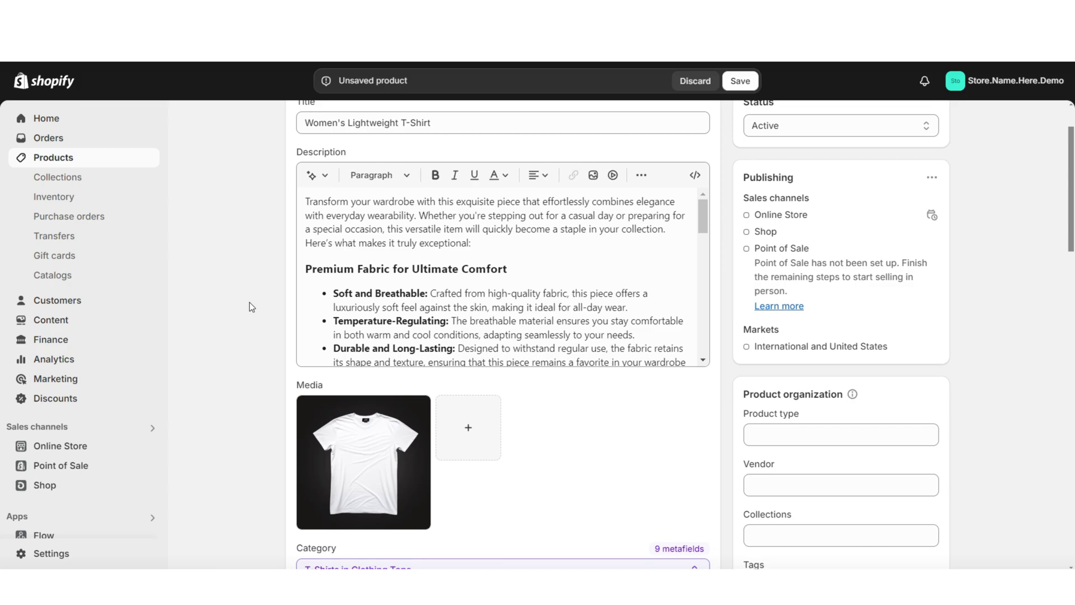
pyautogui.scroll(-3, 249, 303)
pyautogui.scroll(-3, 329, 270)
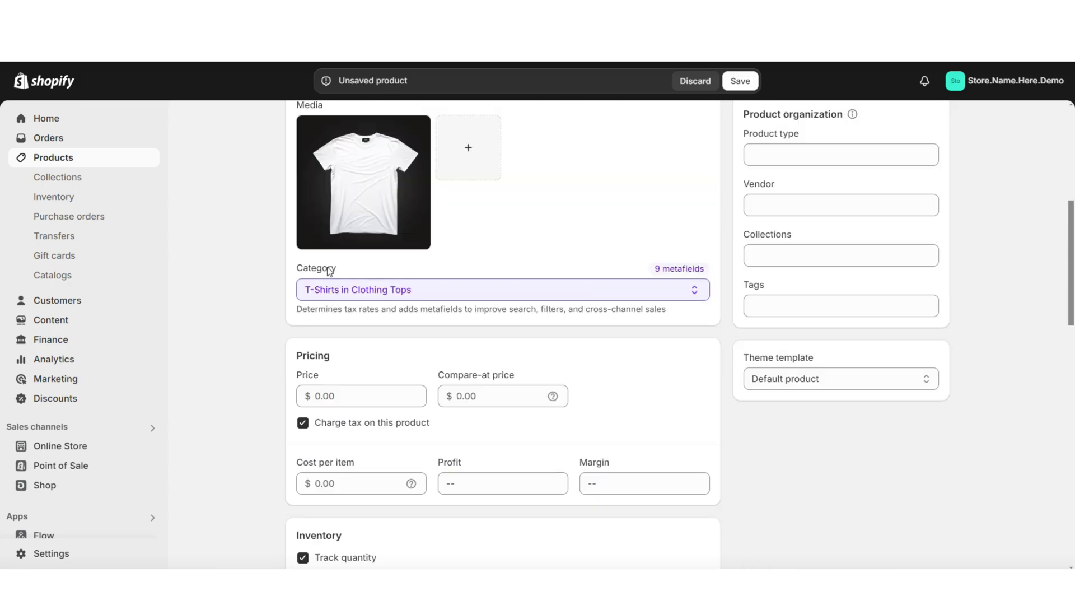
pyautogui.click(331, 288)
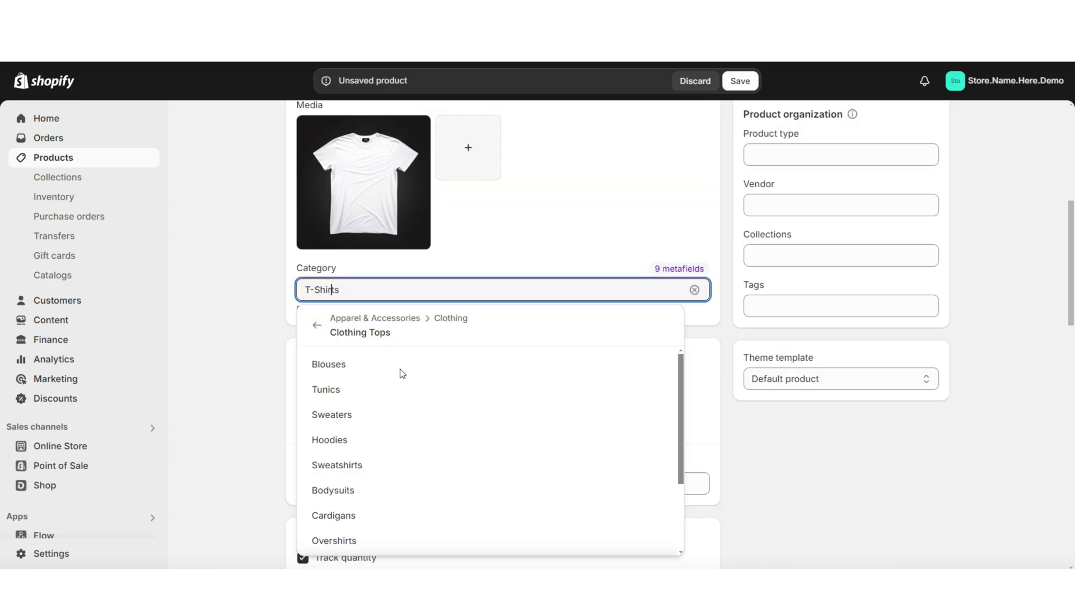
pyautogui.scroll(-2, 367, 376)
pyautogui.scroll(1, 345, 398)
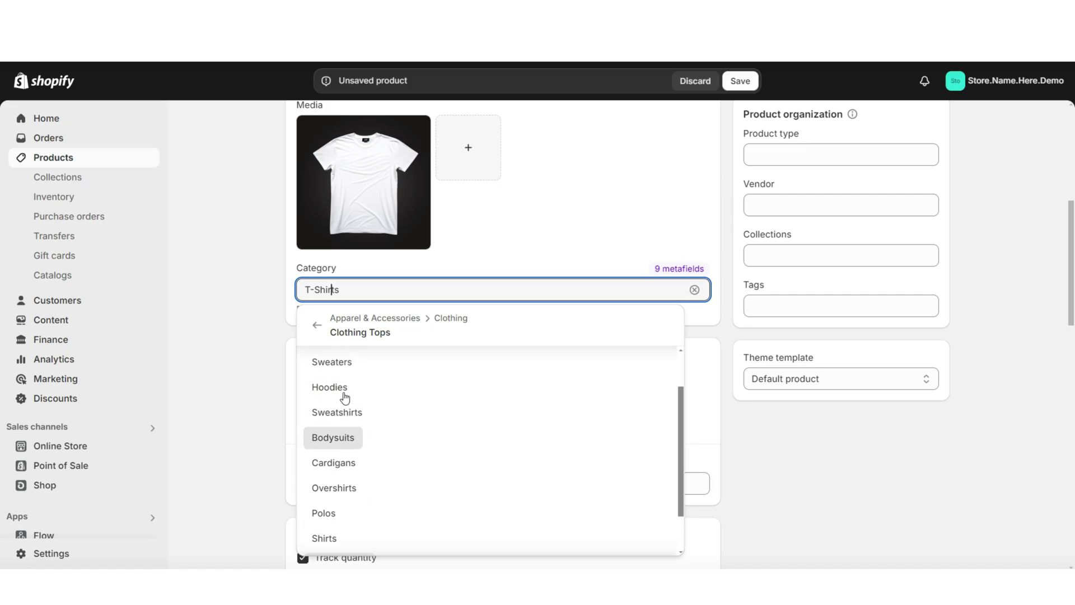
pyautogui.click(267, 301)
# Step: Keep the product's 3.0 weight measured in pounds (lb)
pyautogui.scroll(-2, 267, 301)
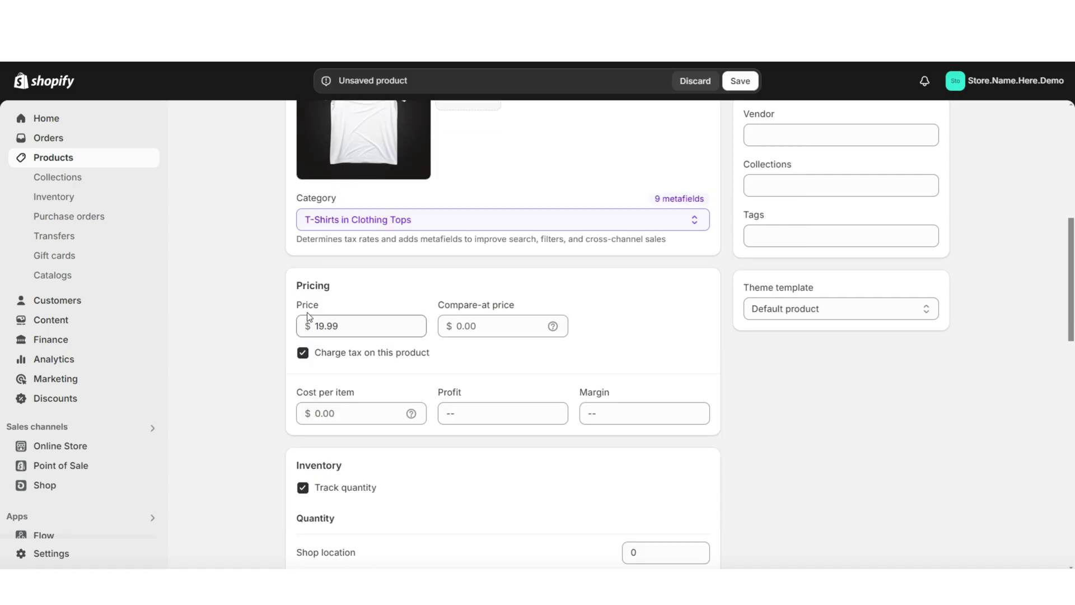
pyautogui.scroll(-3, 312, 317)
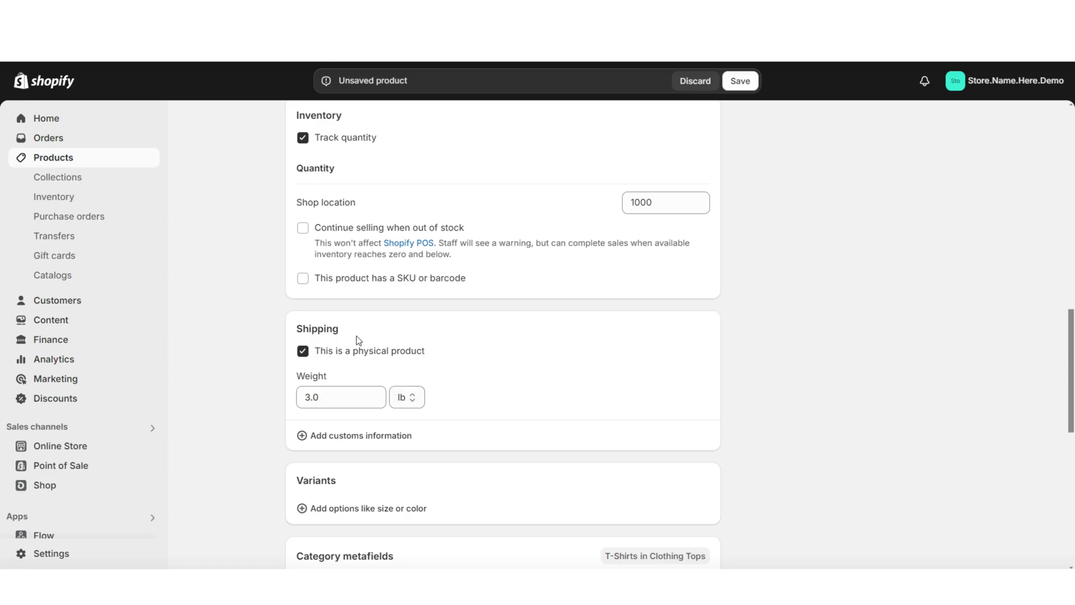
pyautogui.click(409, 402)
pyautogui.click(418, 417)
pyautogui.scroll(-3, 266, 408)
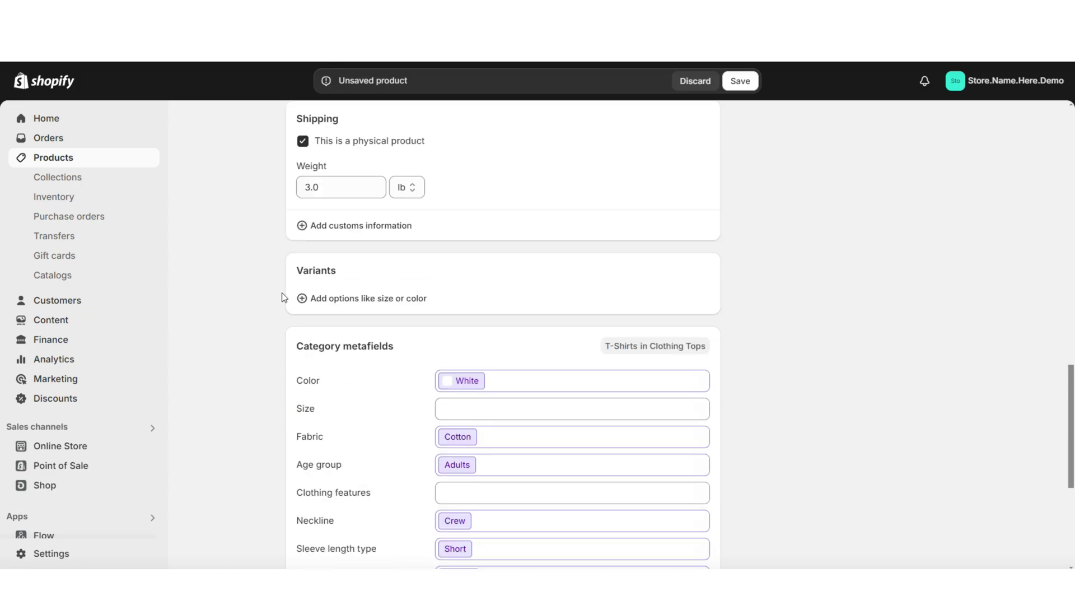
# Step: Add a Size option with Small, Medium and Large values
pyautogui.click(338, 304)
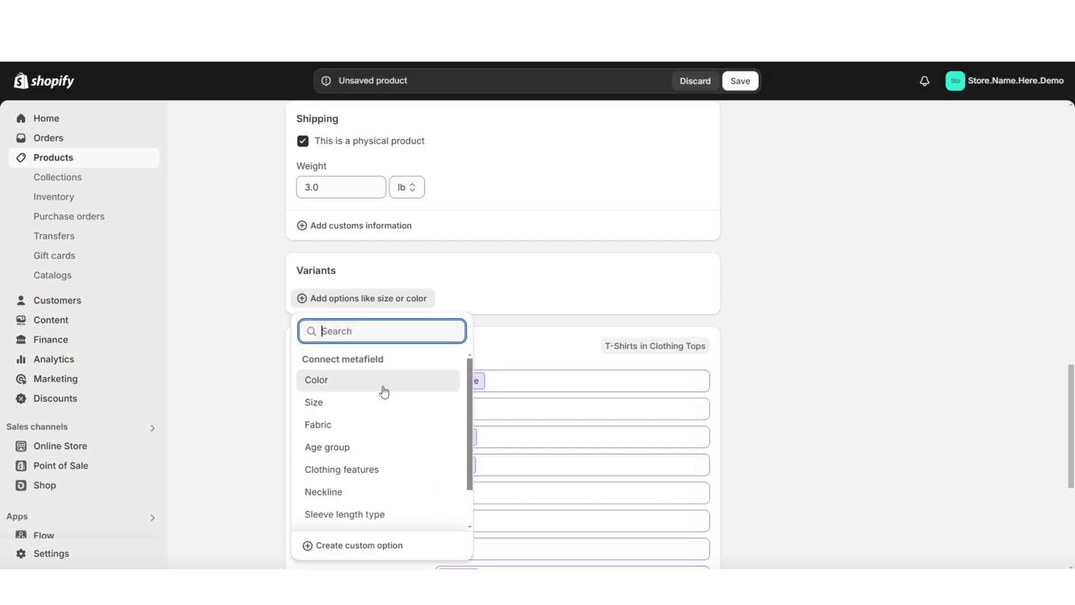
pyautogui.click(379, 401)
pyautogui.scroll(-1, 417, 314)
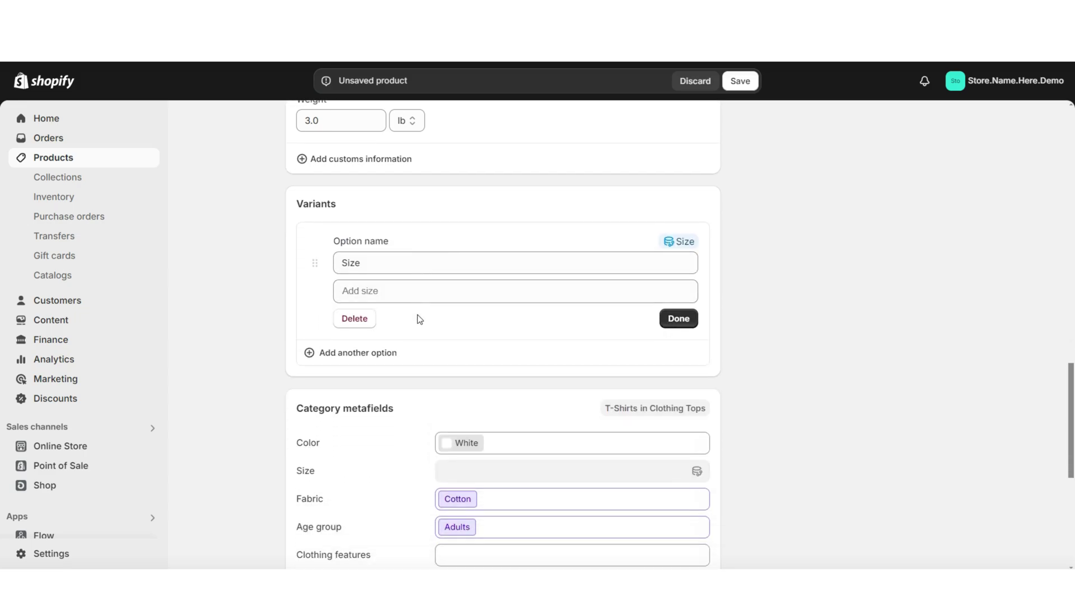
pyautogui.click(347, 289)
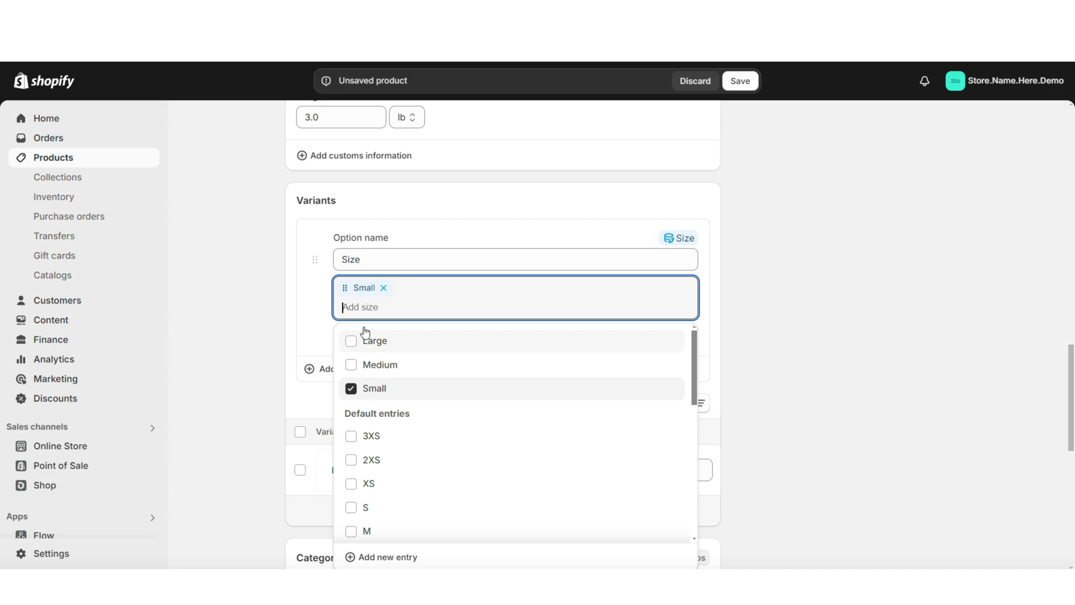
pyautogui.click(351, 365)
pyautogui.click(351, 341)
pyautogui.press('Return')
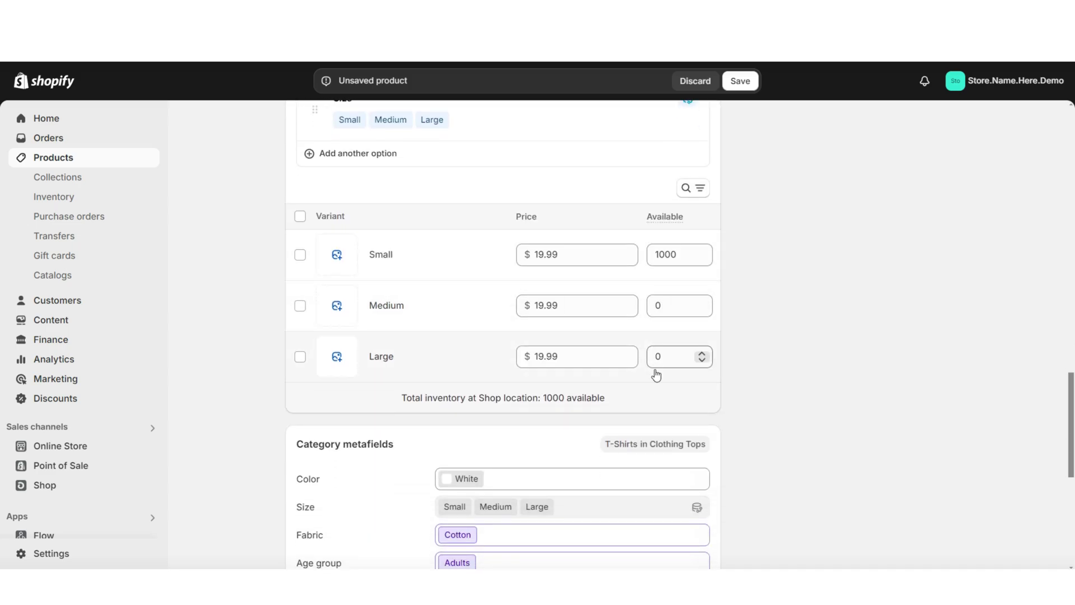
# Step: Enter 1000 available for the Medium and Large size variants
pyautogui.click(659, 310)
pyautogui.write('1000')
pyautogui.click(654, 356)
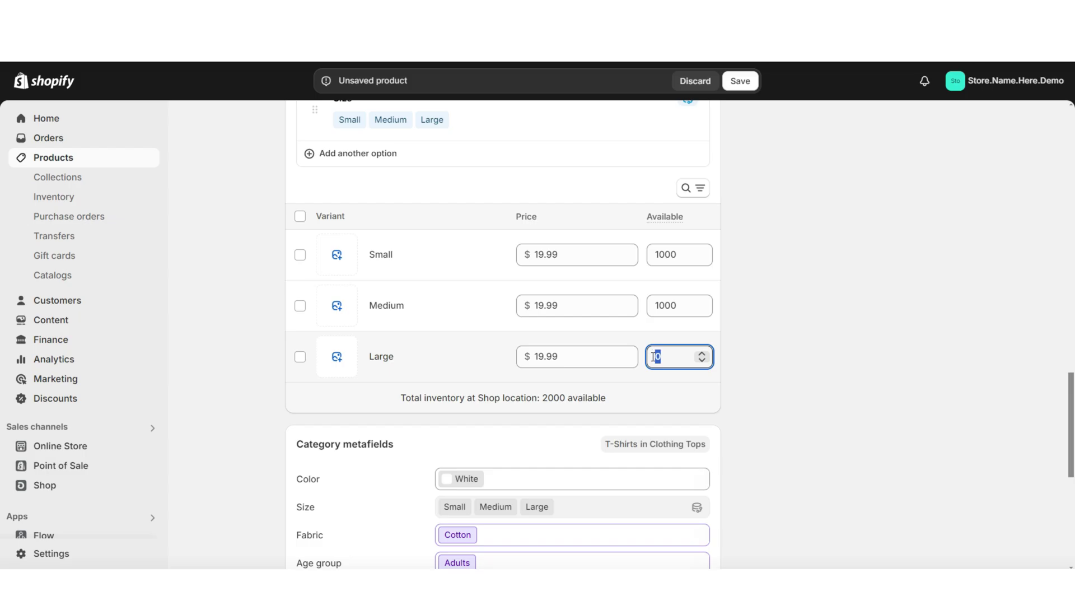
pyautogui.write('1000')
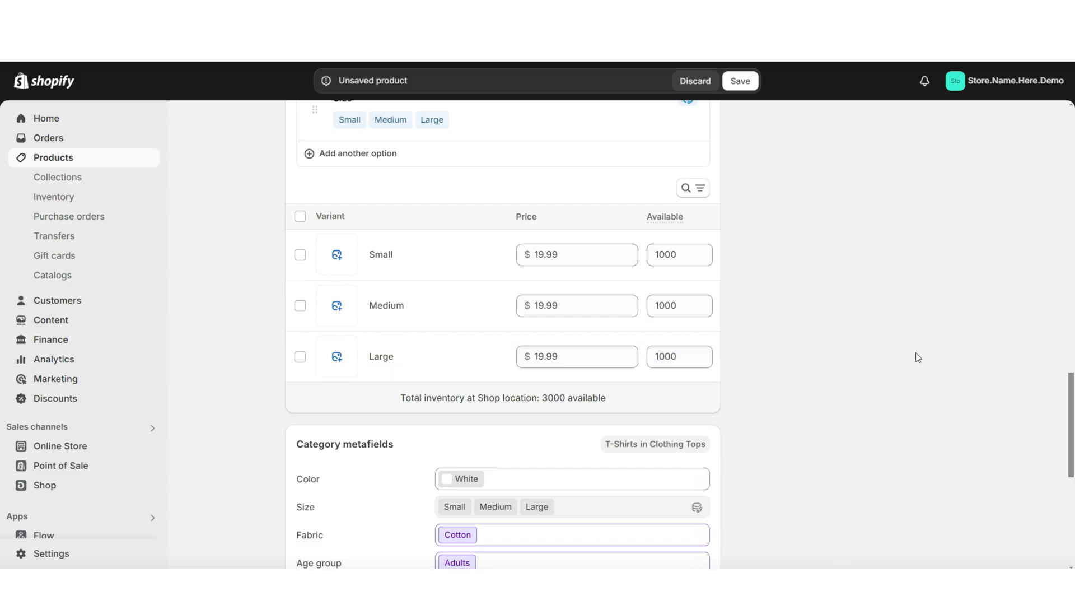
pyautogui.scroll(15, 915, 351)
# Step: Set the product type to clothing and clear the vendor name
pyautogui.click(778, 274)
pyautogui.write('clothing')
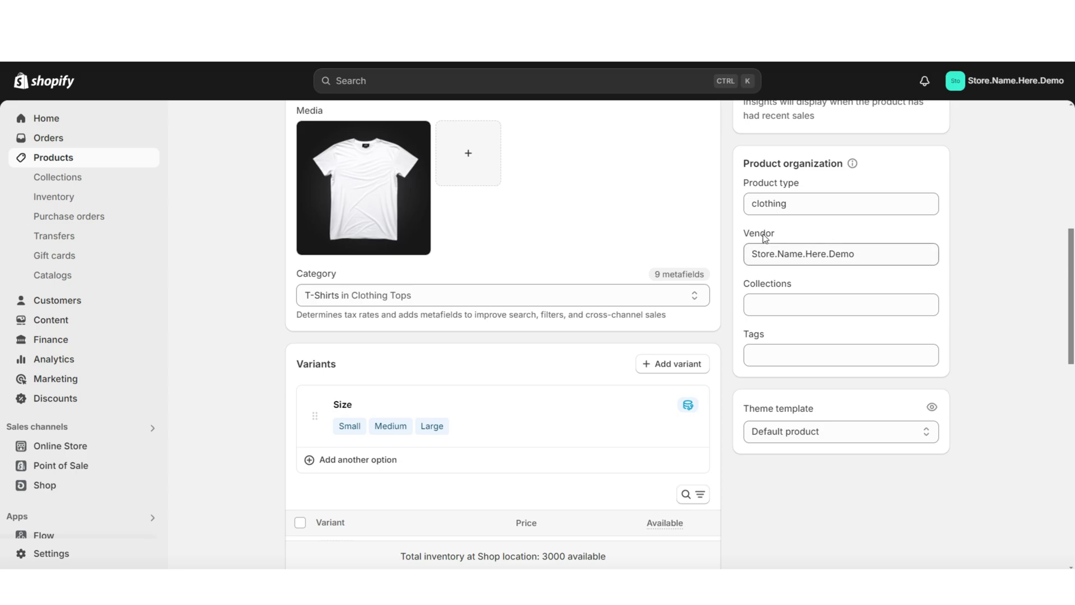
pyautogui.click(776, 254)
pyautogui.hotkey('ctrl', 'a')
pyautogui.press('BackSpace')
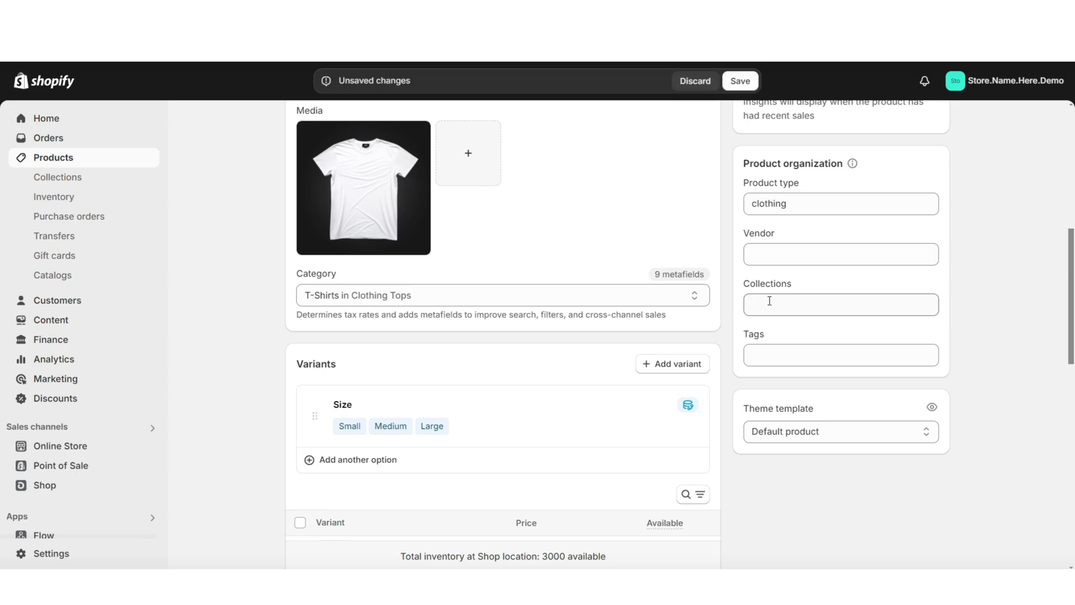
pyautogui.click(769, 301)
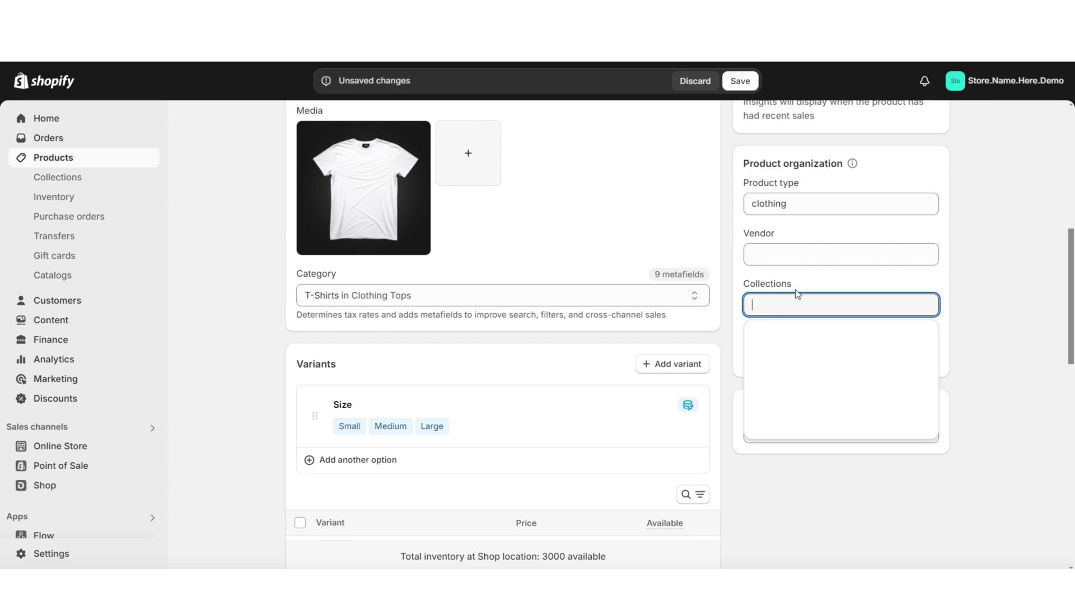
# Step: Add tags t shirt, womens t shirt and short sleeve t shirt, then save
pyautogui.click(888, 351)
pyautogui.write('t shirt')
pyautogui.press('Return')
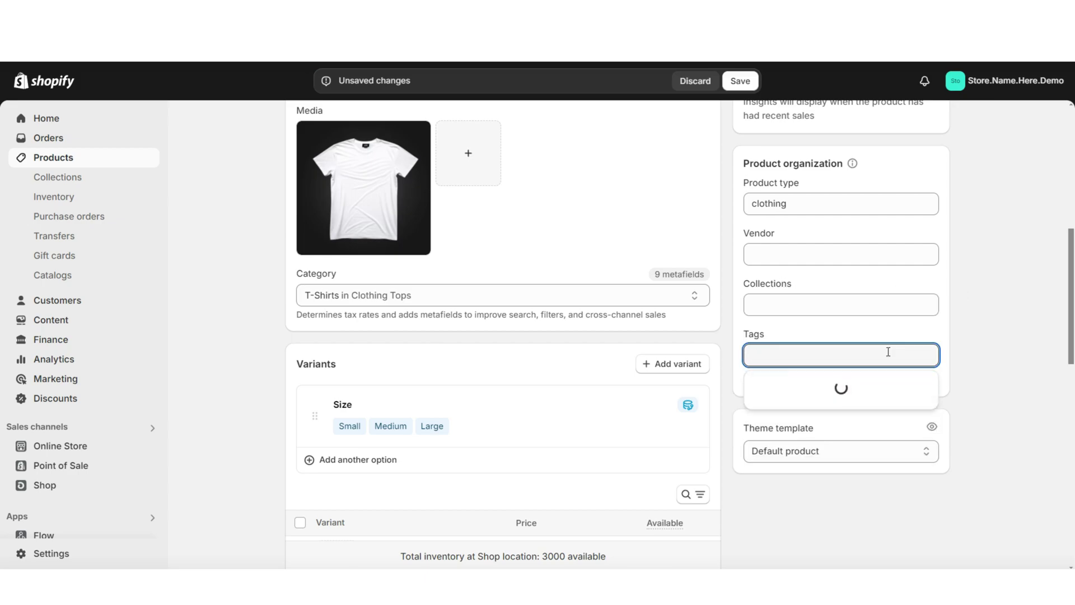
pyautogui.write('womens t shirt')
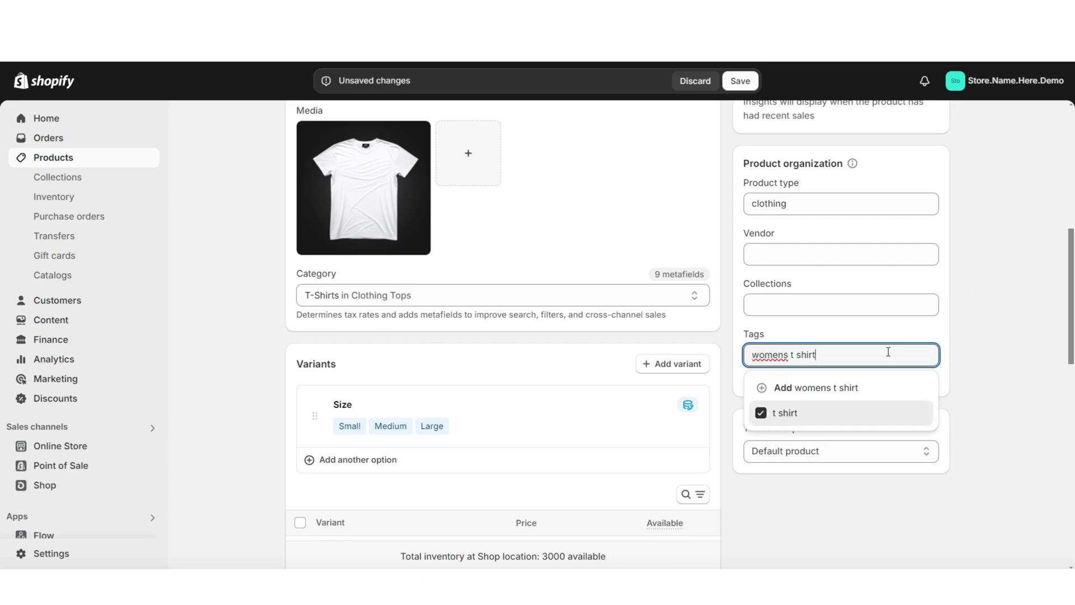
pyautogui.press('Return')
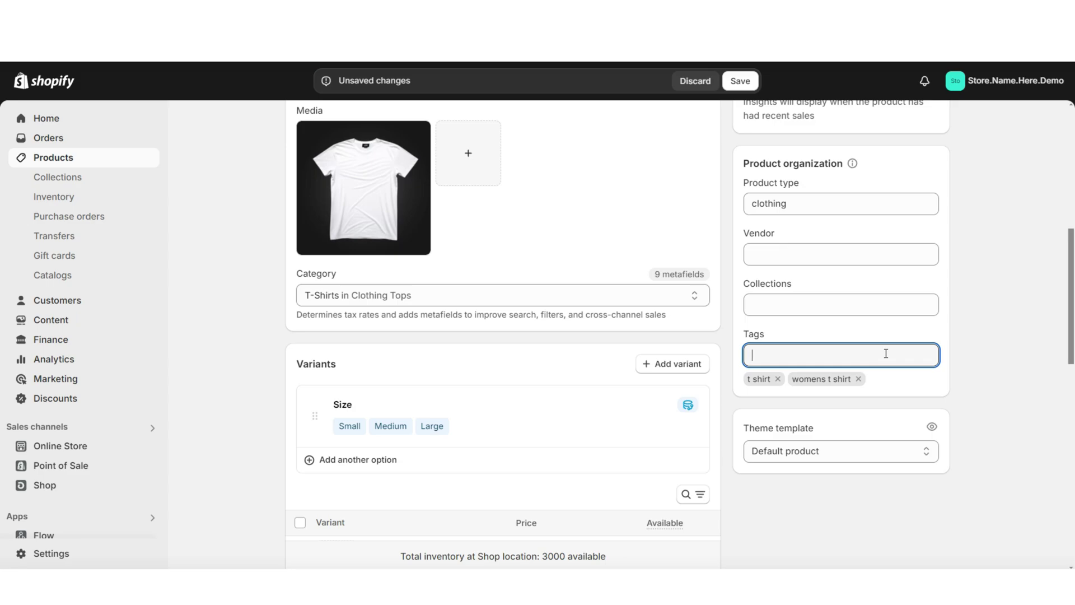
pyautogui.write('short slee')
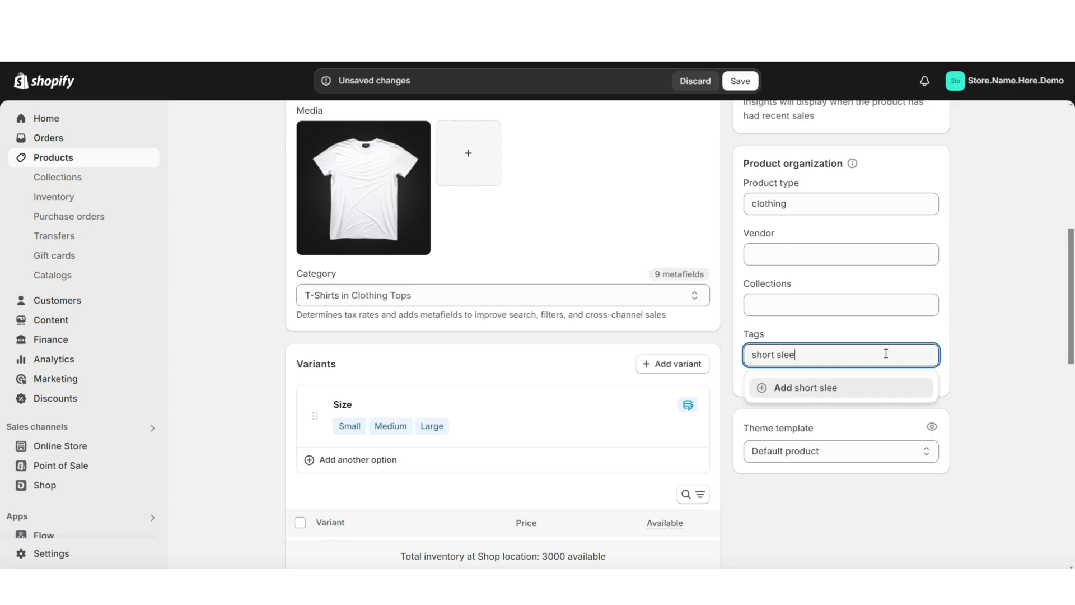
pyautogui.write('ve t shirt')
pyautogui.press('Return')
pyautogui.click(1052, 345)
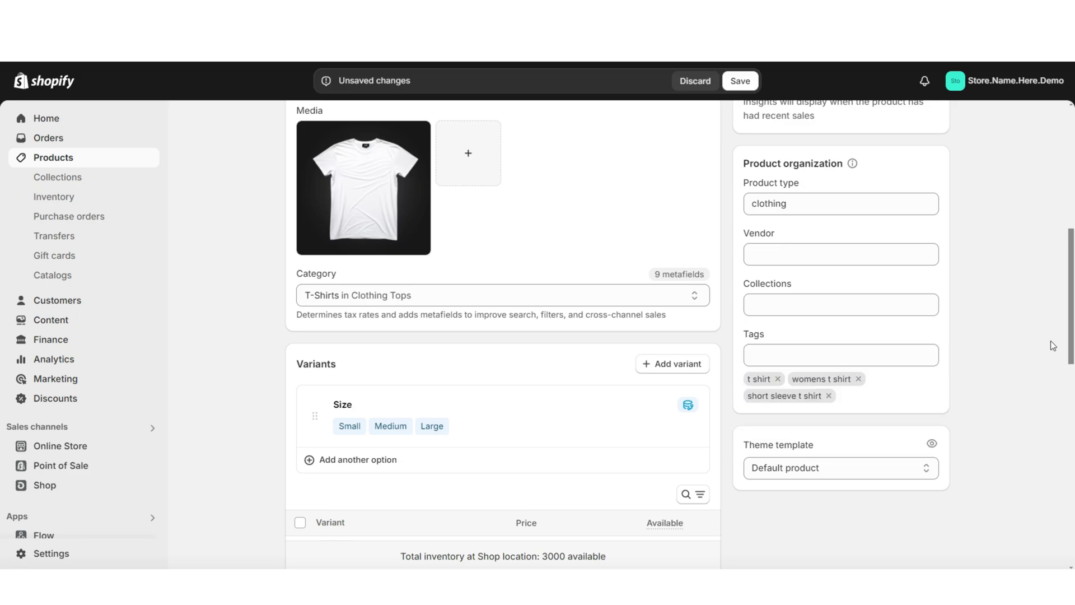
pyautogui.scroll(-1, 762, 315)
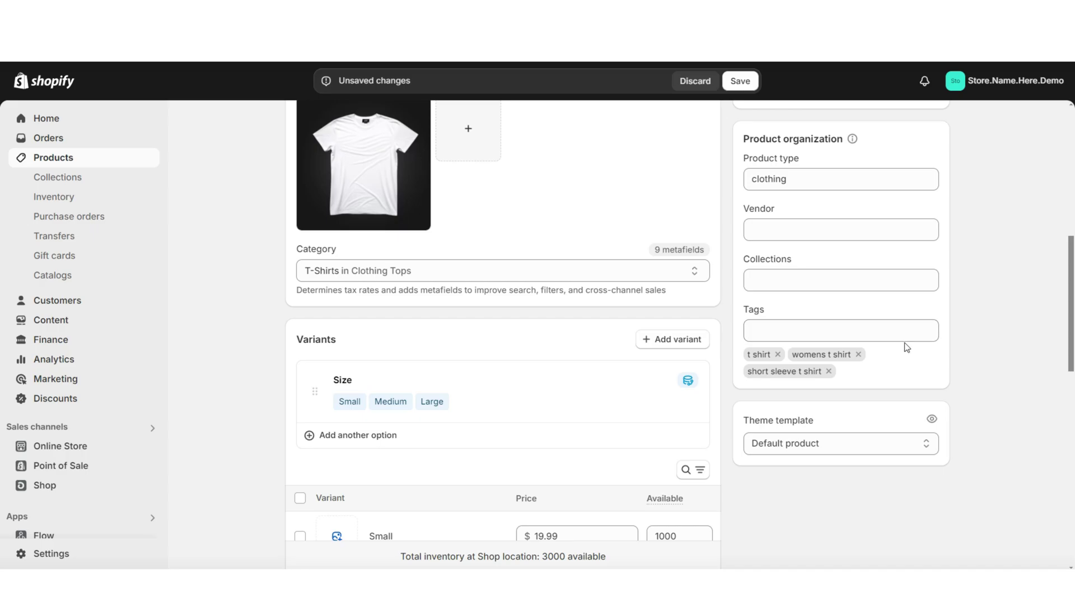
pyautogui.scroll(1, 904, 344)
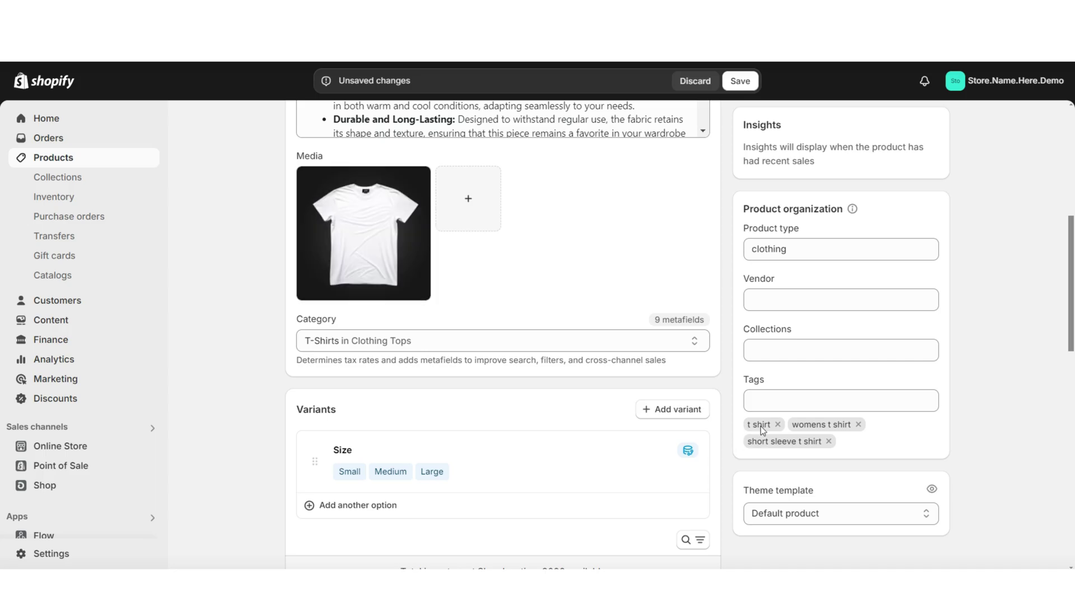
pyautogui.click(738, 82)
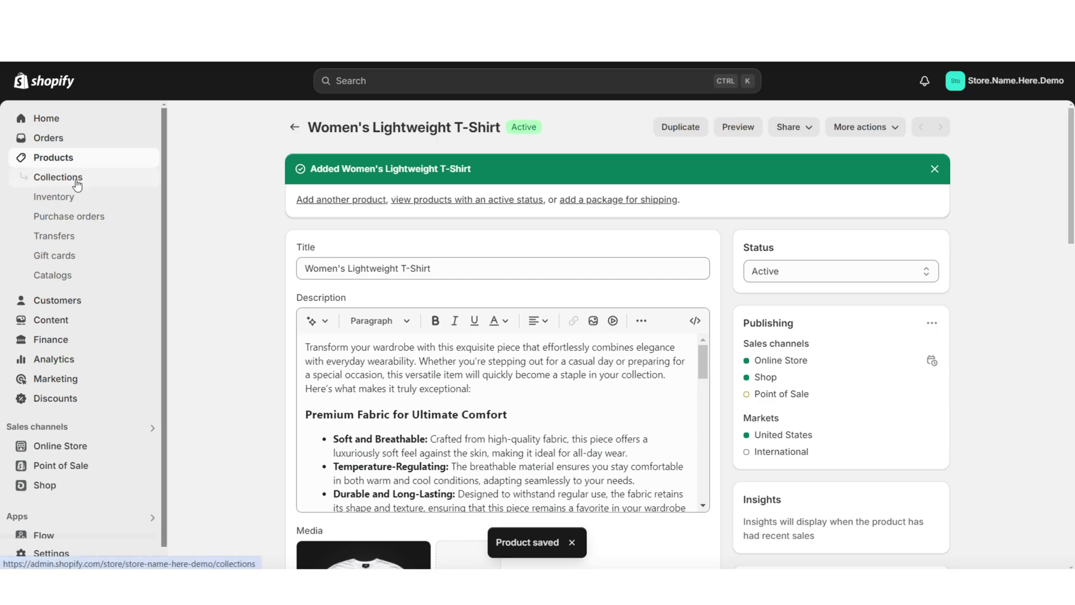
# Step: Create a new collection titled 'T Shirts'
pyautogui.click(77, 184)
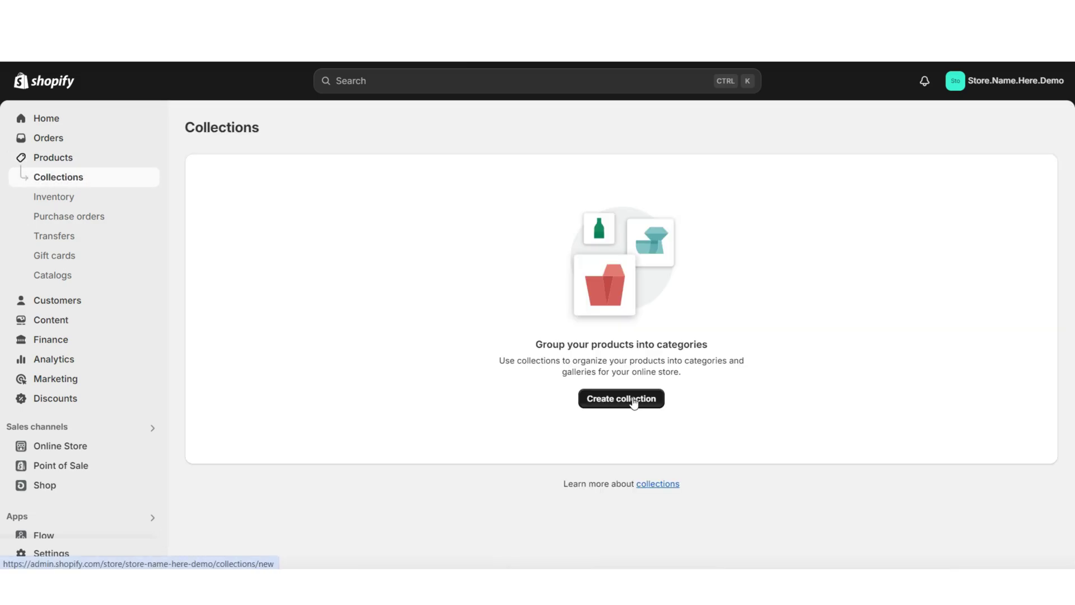
pyautogui.click(633, 399)
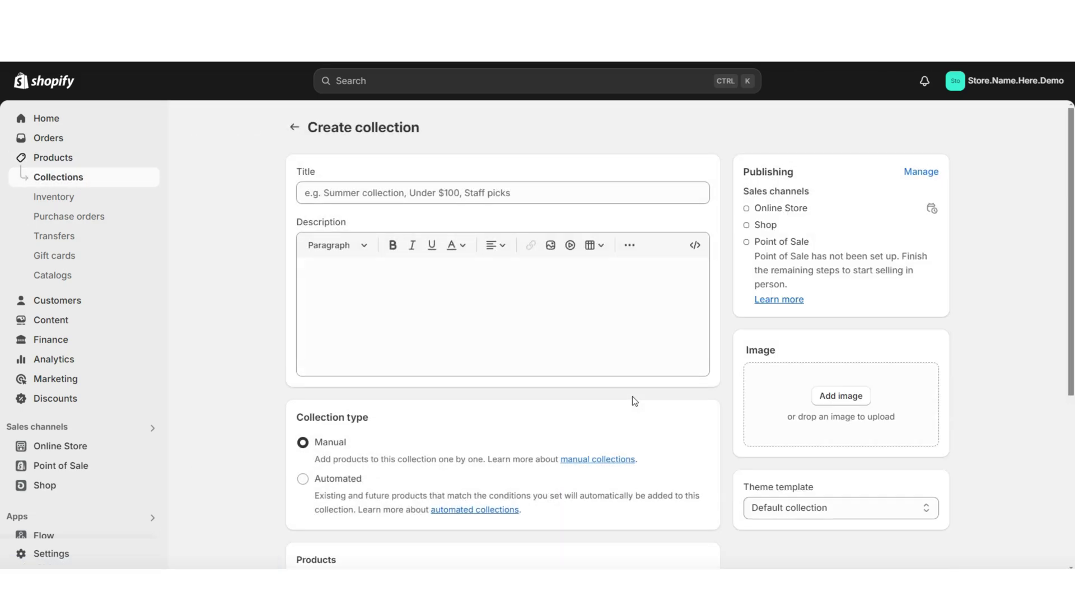
pyautogui.click(502, 185)
pyautogui.write('T Shirts')
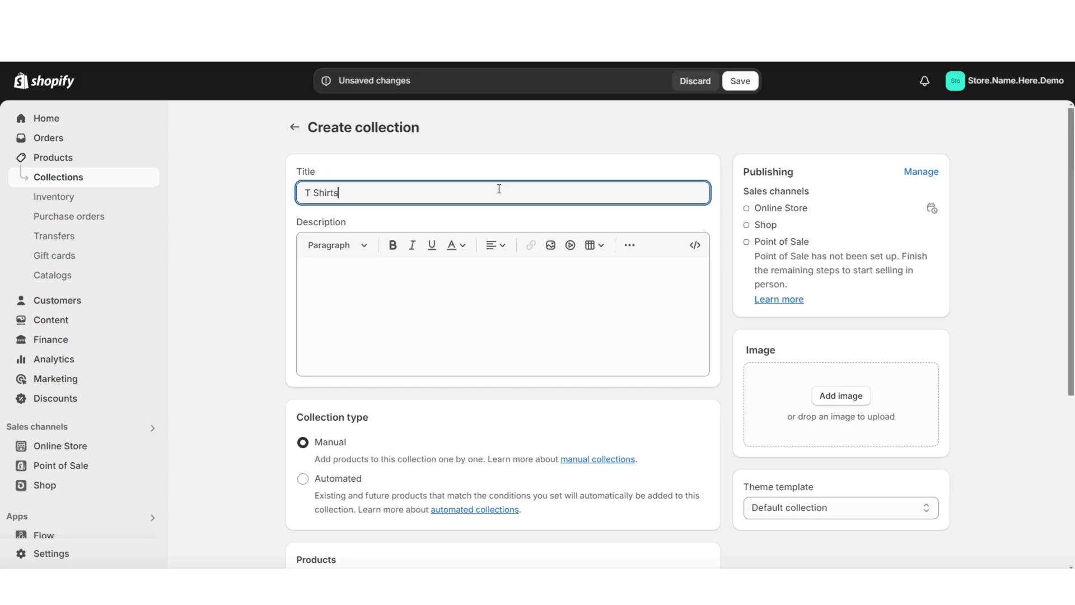
pyautogui.click(768, 213)
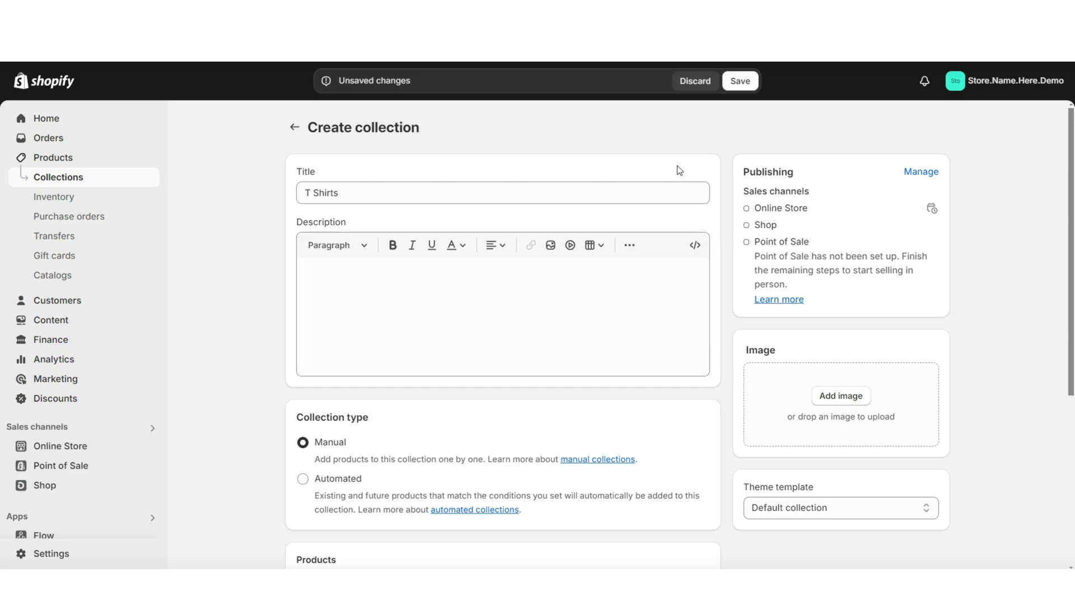
# Step: Add Women's Lightweight T-Shirt to the collection and save it
pyautogui.scroll(-4, 284, 209)
pyautogui.click(524, 374)
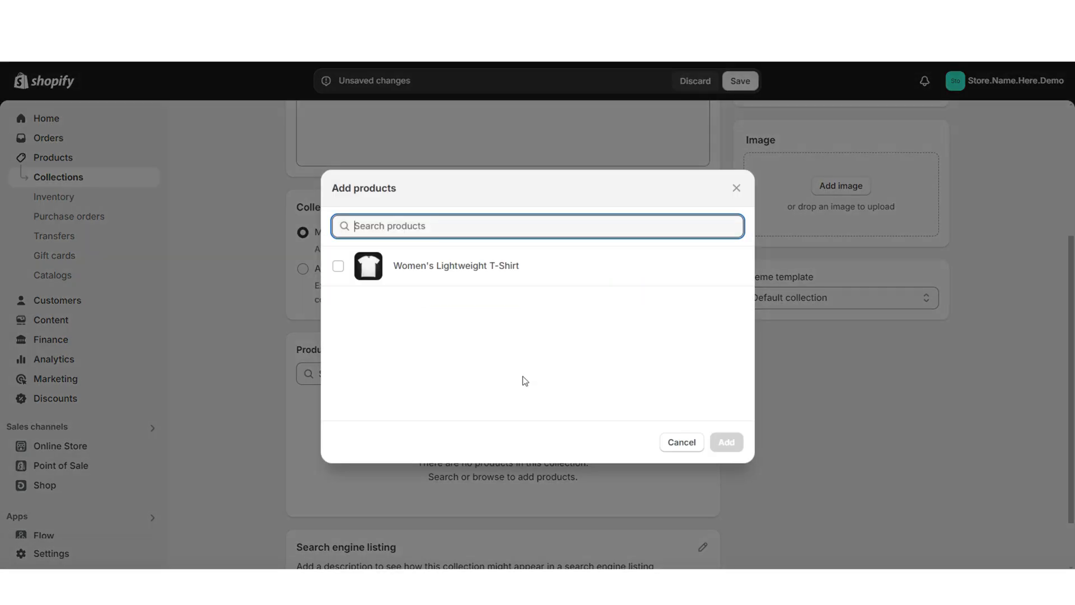
pyautogui.click(338, 267)
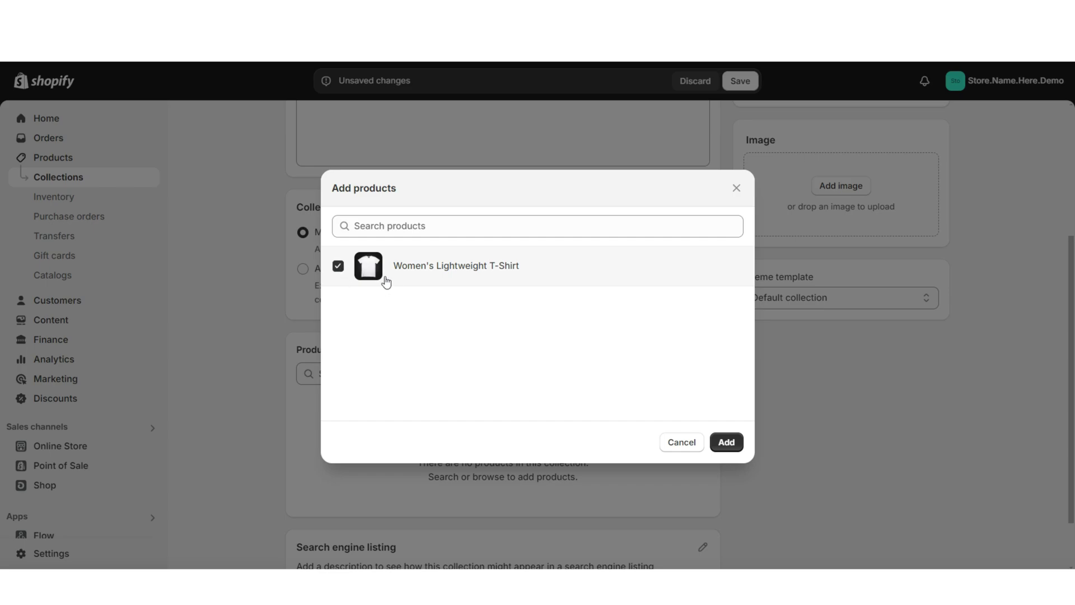
pyautogui.click(726, 442)
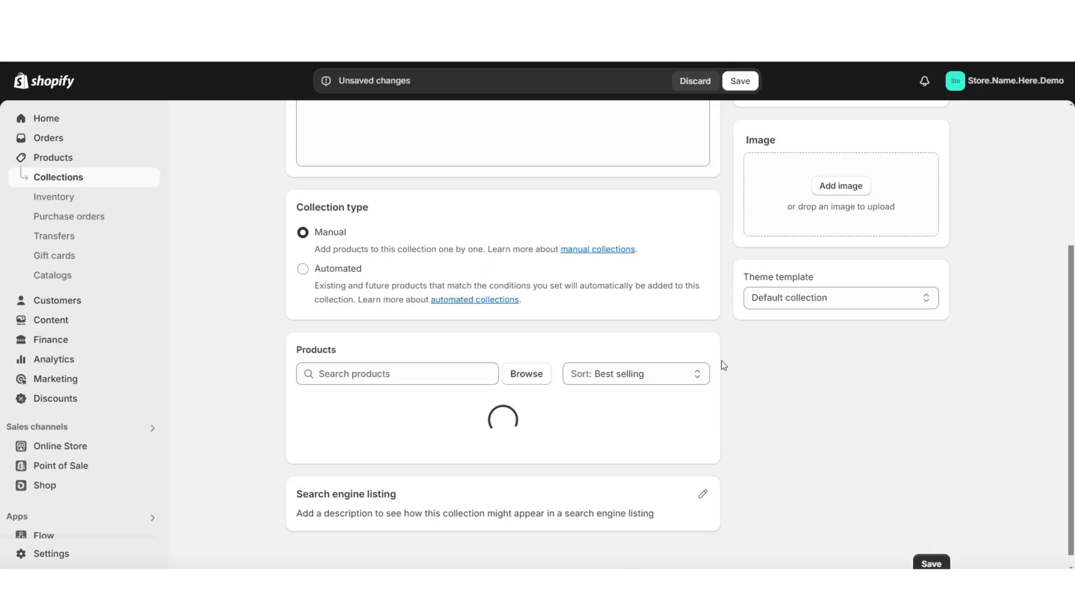
pyautogui.click(738, 87)
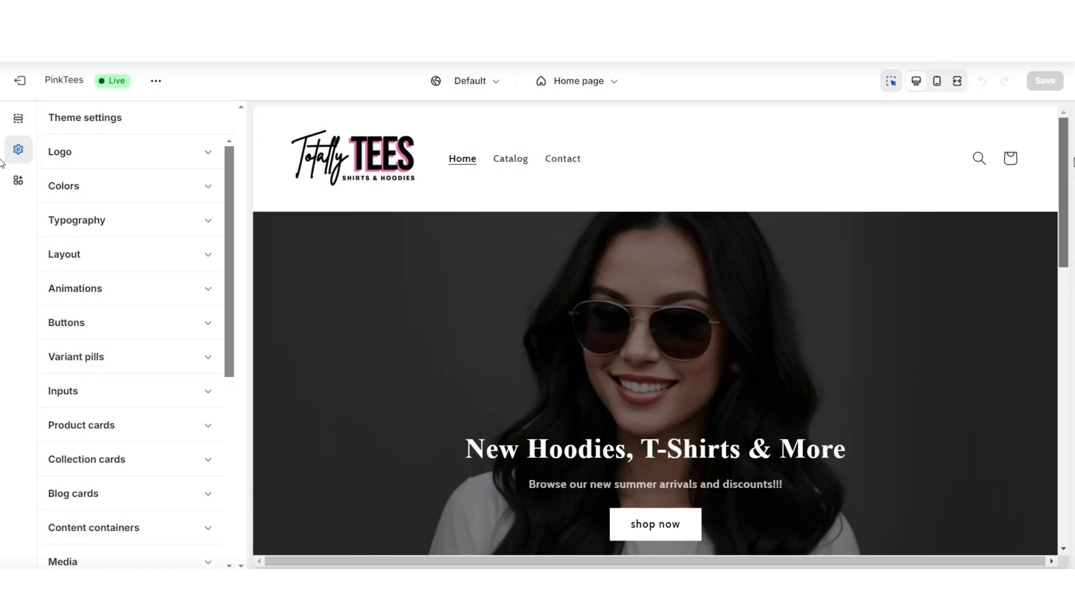
# Step: Set the home page collection list cards to T Shirts and Hoodies
pyautogui.scroll(-5, 1071, 285)
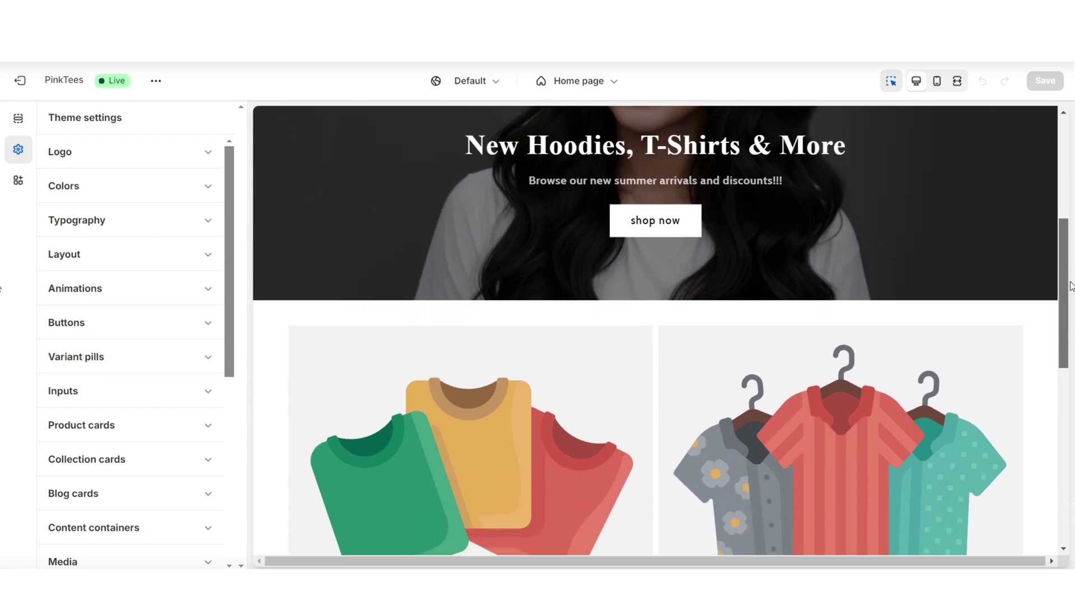
pyautogui.scroll(-1, 862, 295)
pyautogui.click(276, 314)
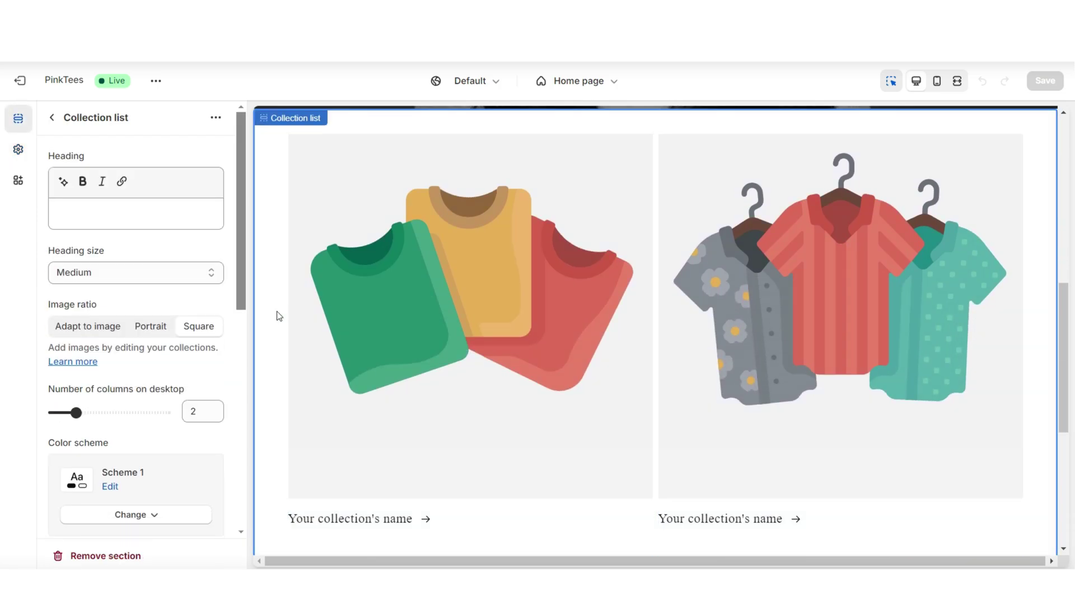
pyautogui.click(330, 306)
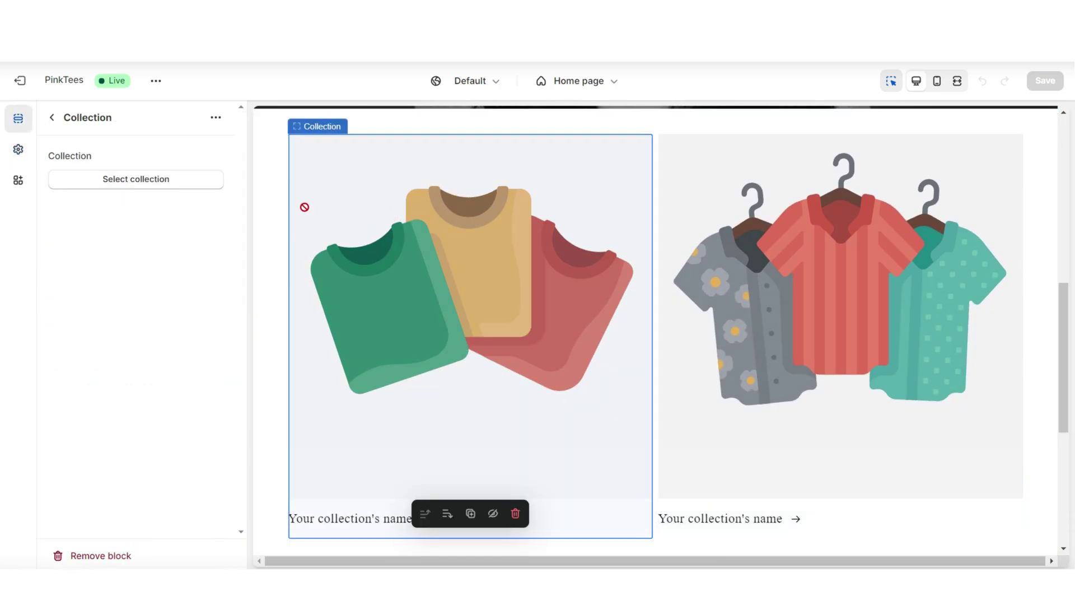
pyautogui.click(106, 179)
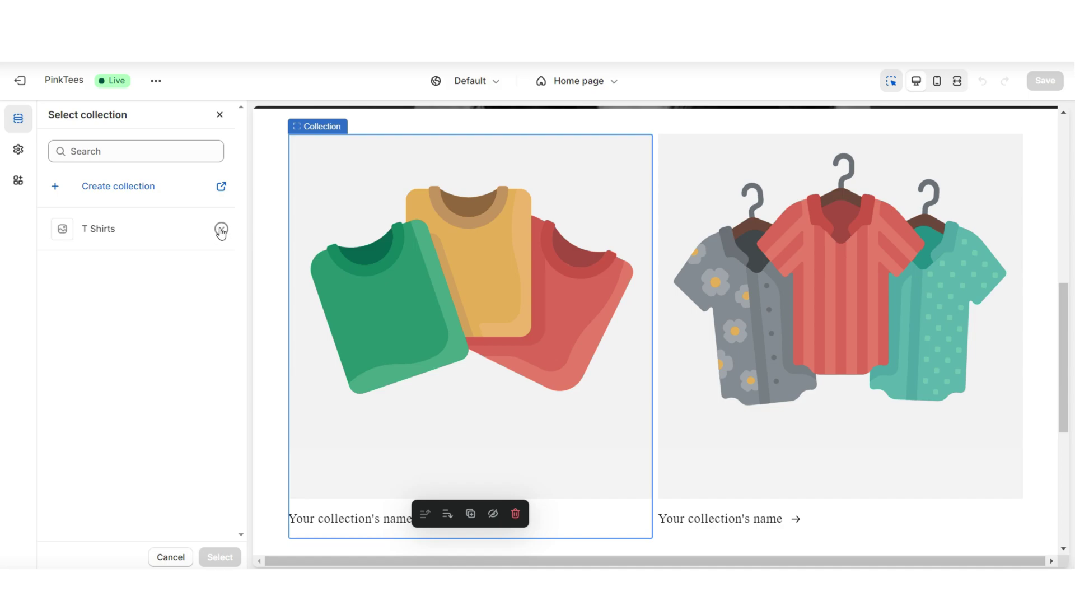
pyautogui.click(221, 229)
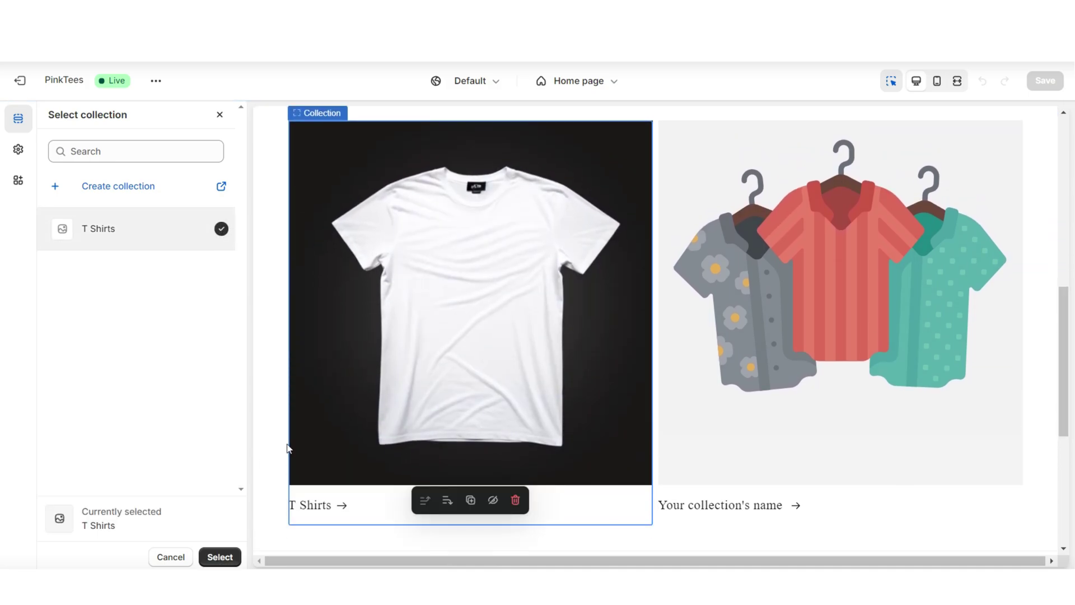
pyautogui.click(221, 228)
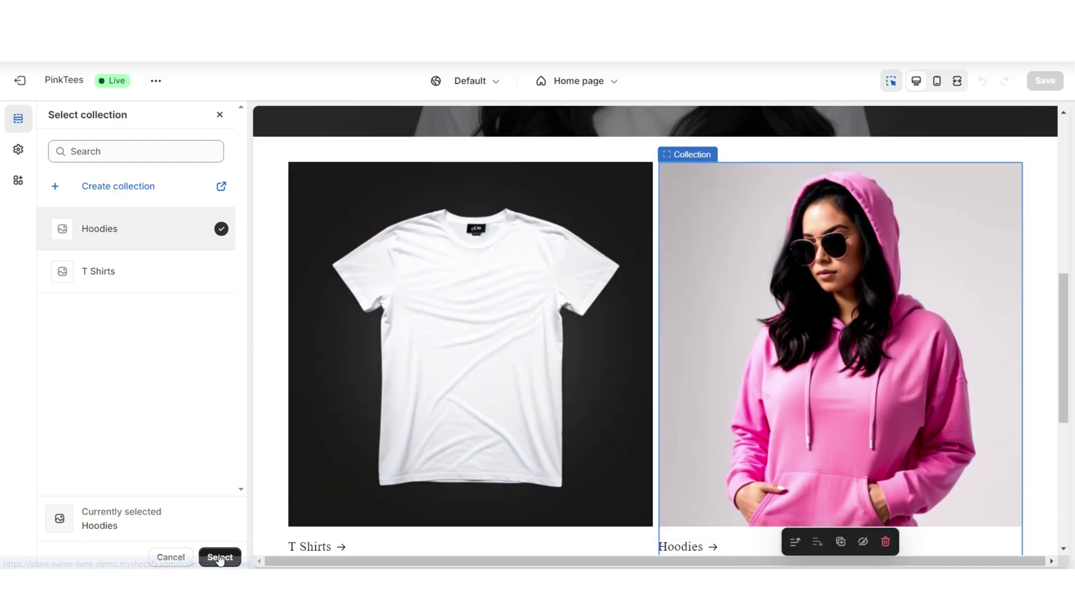
pyautogui.click(220, 556)
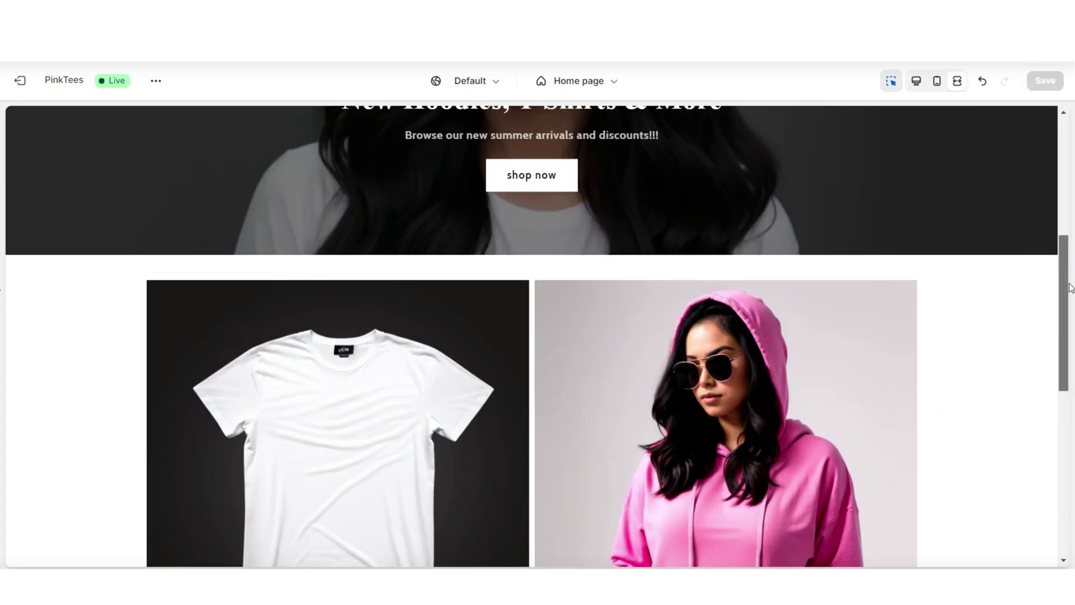
# Step: Open the T Shirts collection page from its card in the preview
pyautogui.moveTo(1069, 288); pyautogui.dragTo(1070, 347)
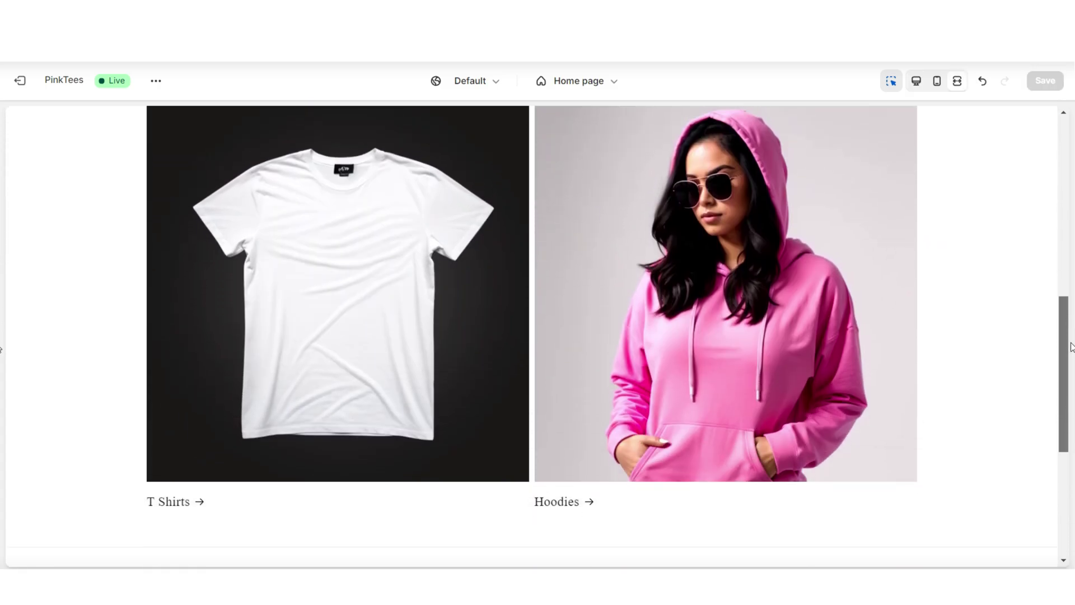
pyautogui.click(458, 274)
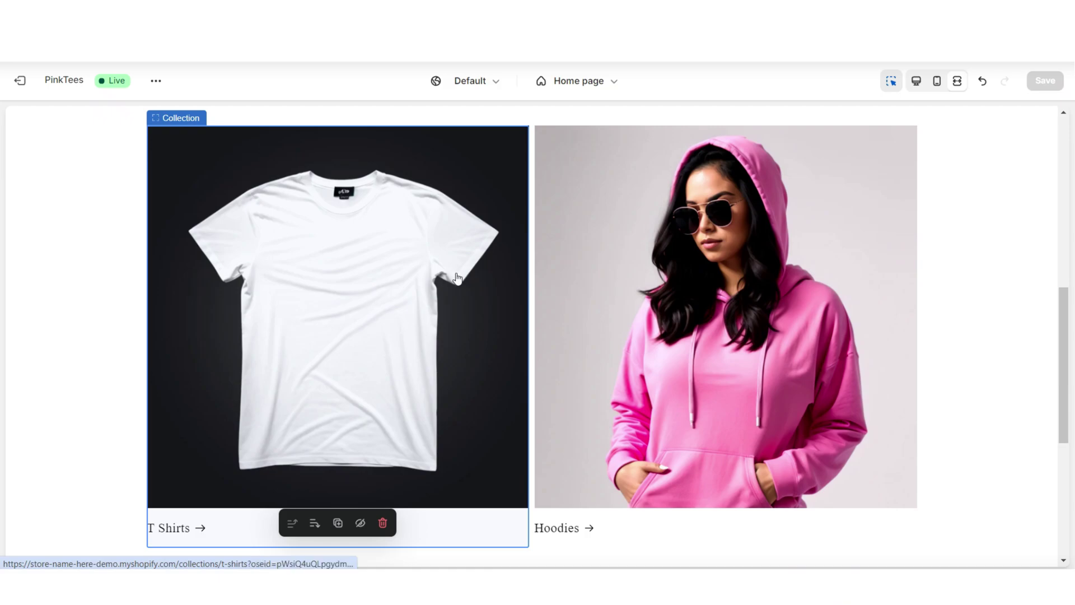
pyautogui.click(457, 277)
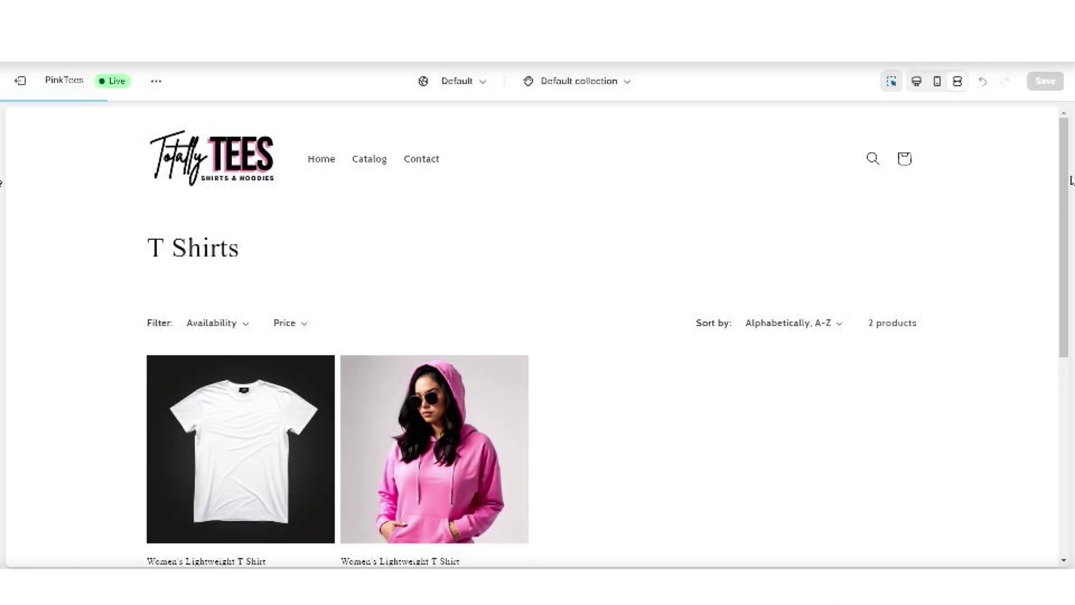
# Step: Check the collection page's Availability and Price filters and sort options
pyautogui.moveTo(1070, 180); pyautogui.dragTo(1071, 230)
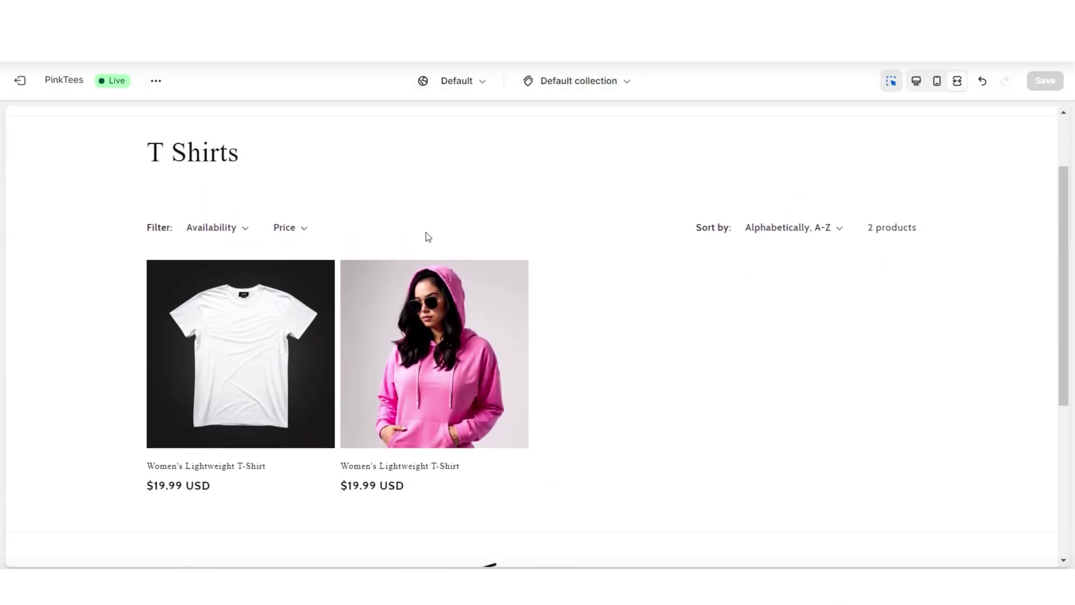
pyautogui.click(238, 204)
pyautogui.click(300, 204)
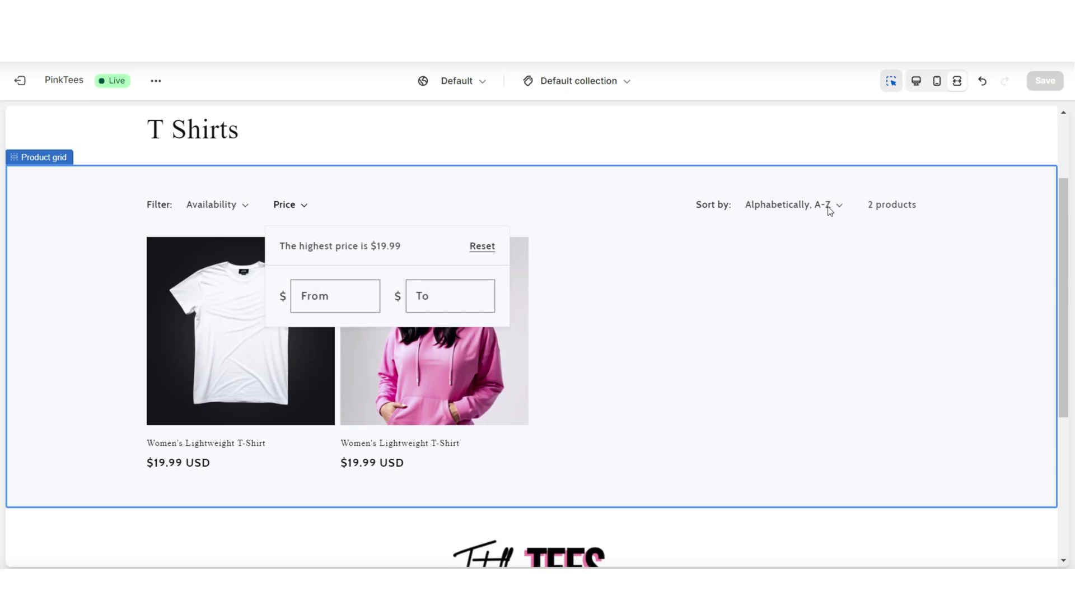
pyautogui.click(836, 206)
# Step: Open the pink hoodie product, choose the Small size and add it to the cart
pyautogui.click(433, 331)
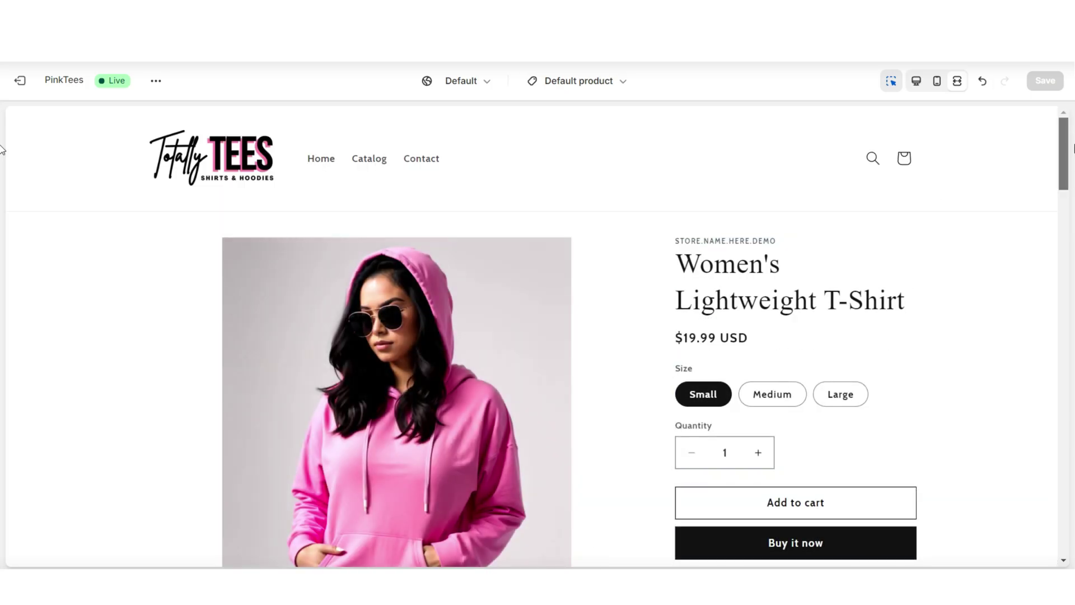
pyautogui.moveTo(1072, 148); pyautogui.dragTo(1062, 480)
pyautogui.scroll(-4, 1062, 480)
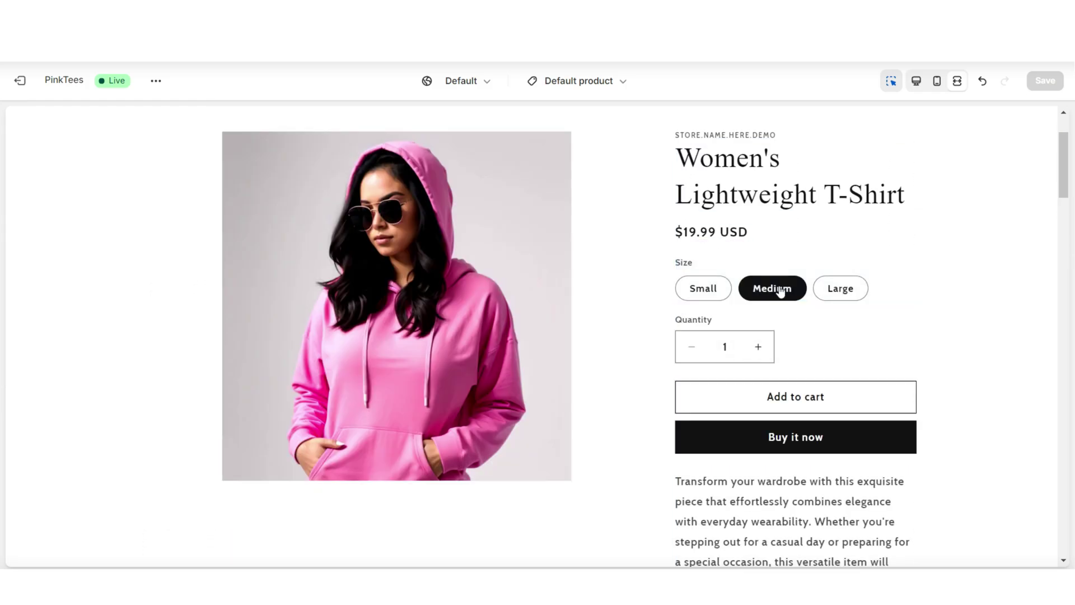
pyautogui.click(821, 289)
pyautogui.click(703, 288)
pyautogui.click(792, 395)
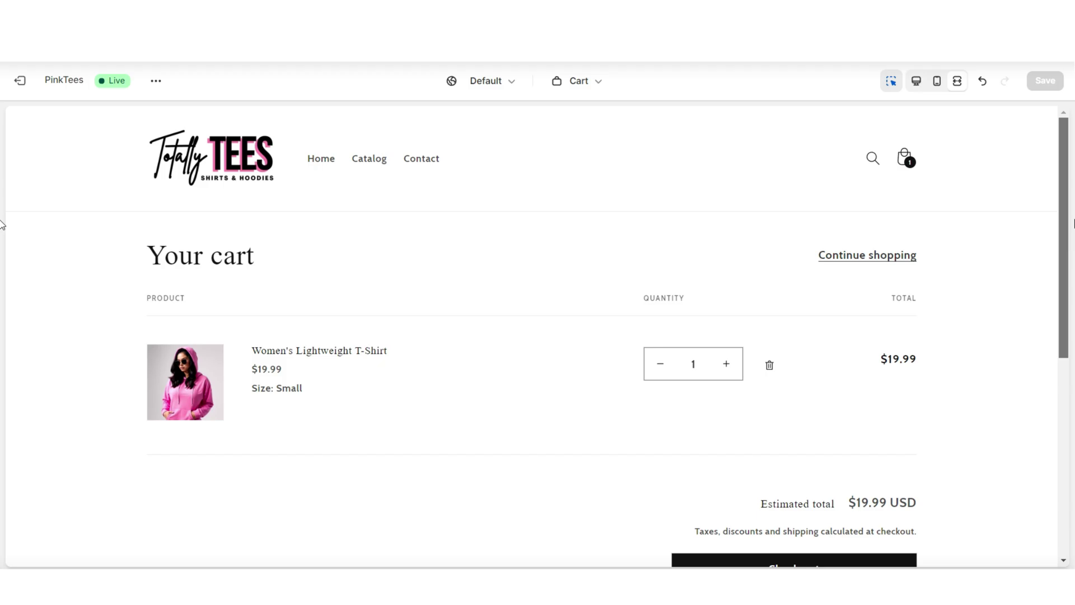
pyautogui.scroll(-3, 1072, 224)
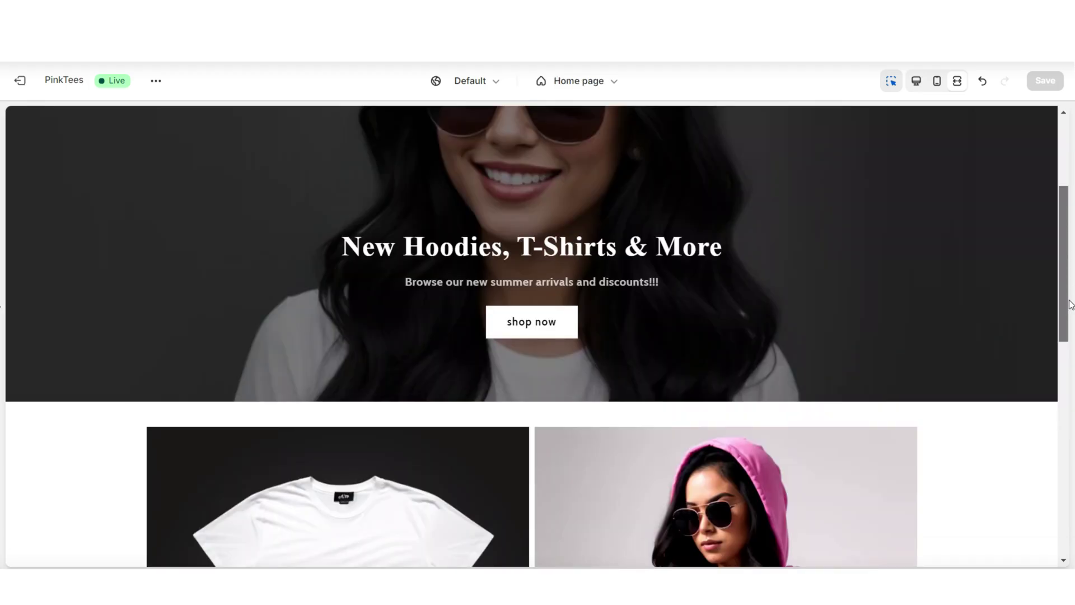
pyautogui.moveTo(1070, 303); pyautogui.dragTo(1069, 241)
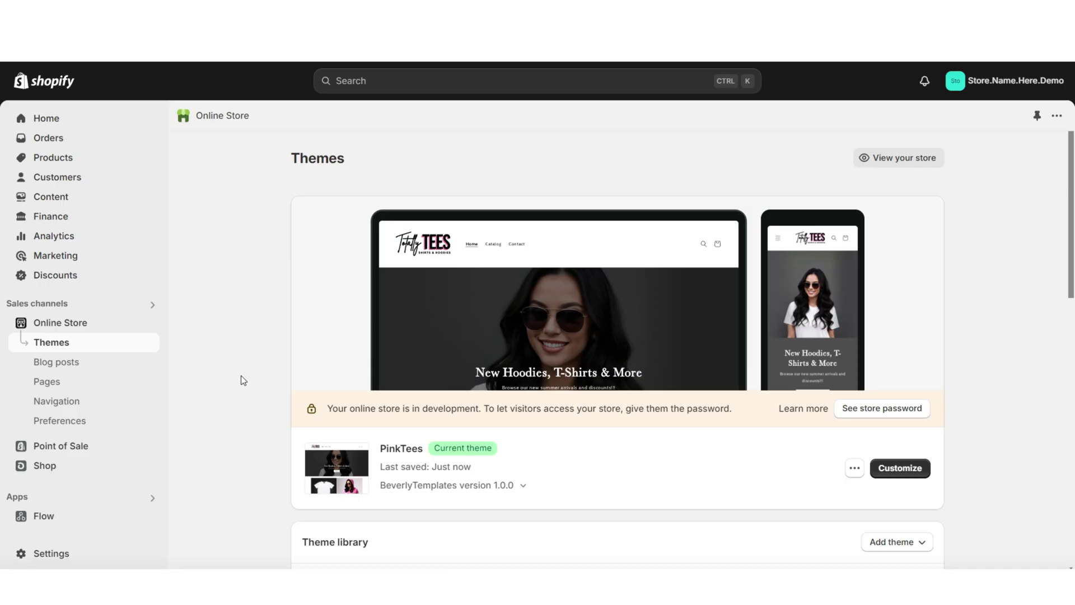
# Step: Create a new menu and add a Home item linked to the home page
pyautogui.click(83, 402)
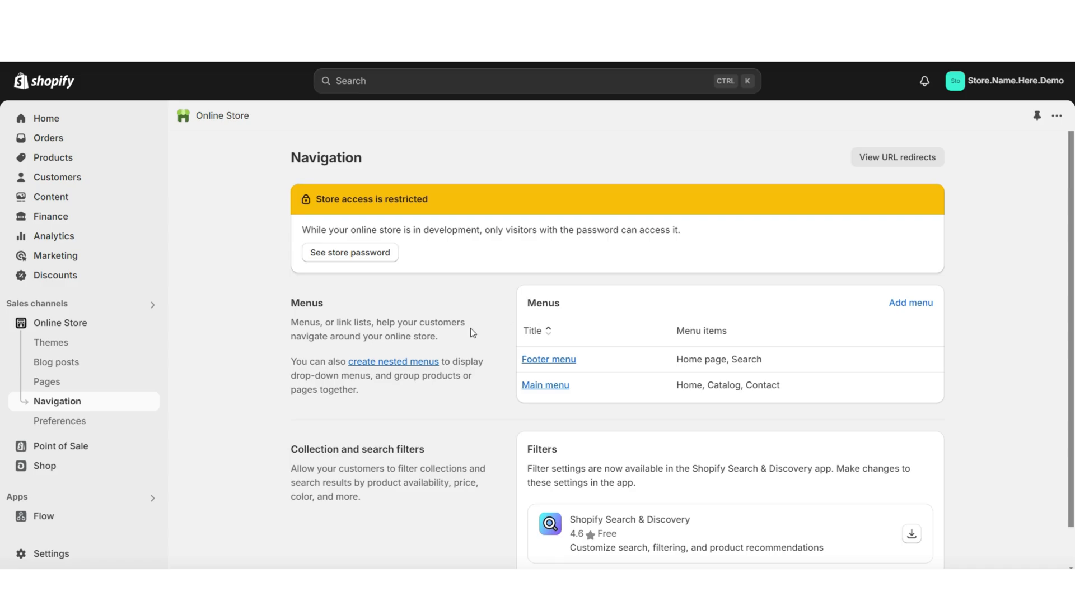
pyautogui.scroll(-1, 470, 327)
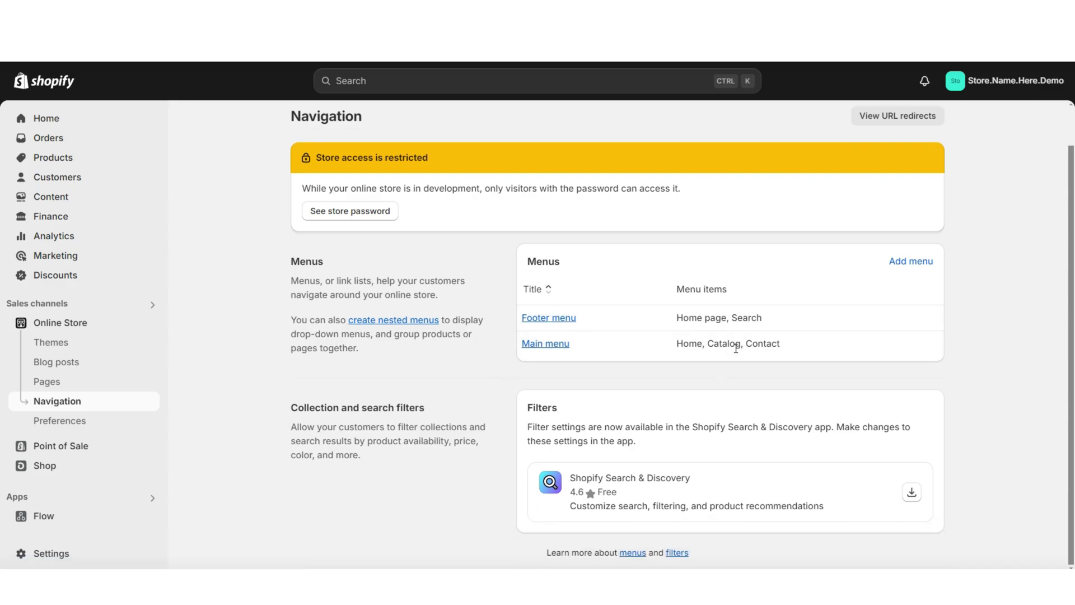
pyautogui.click(903, 263)
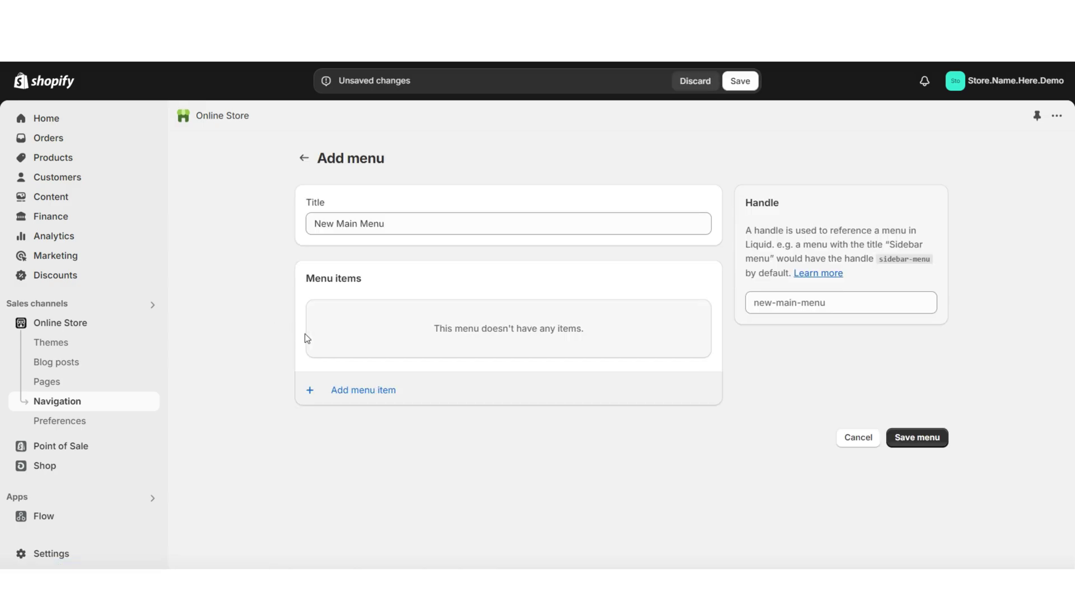
pyautogui.click(363, 392)
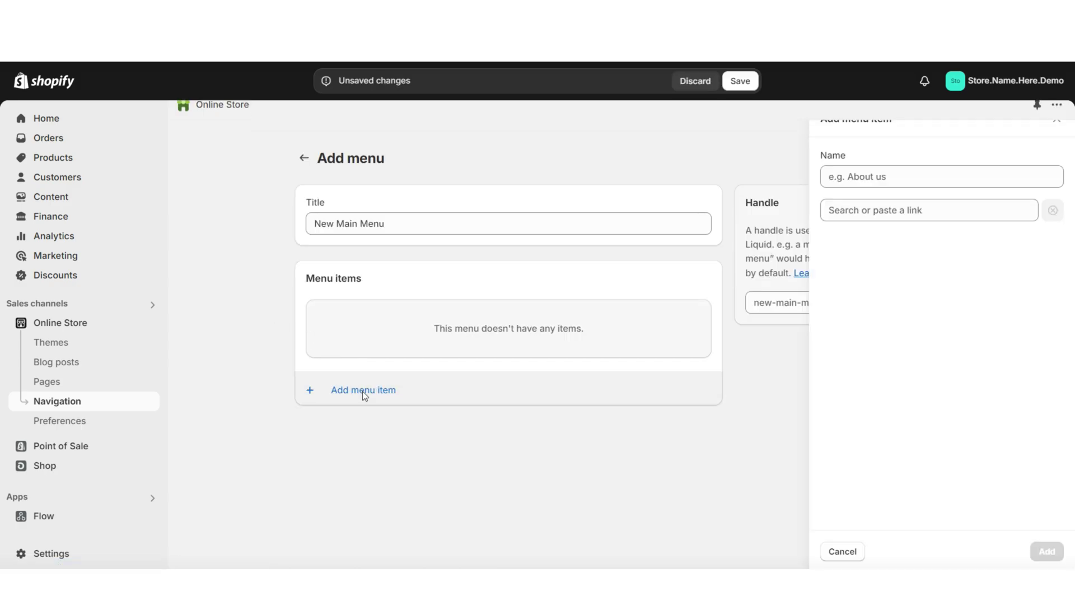
pyautogui.click(901, 211)
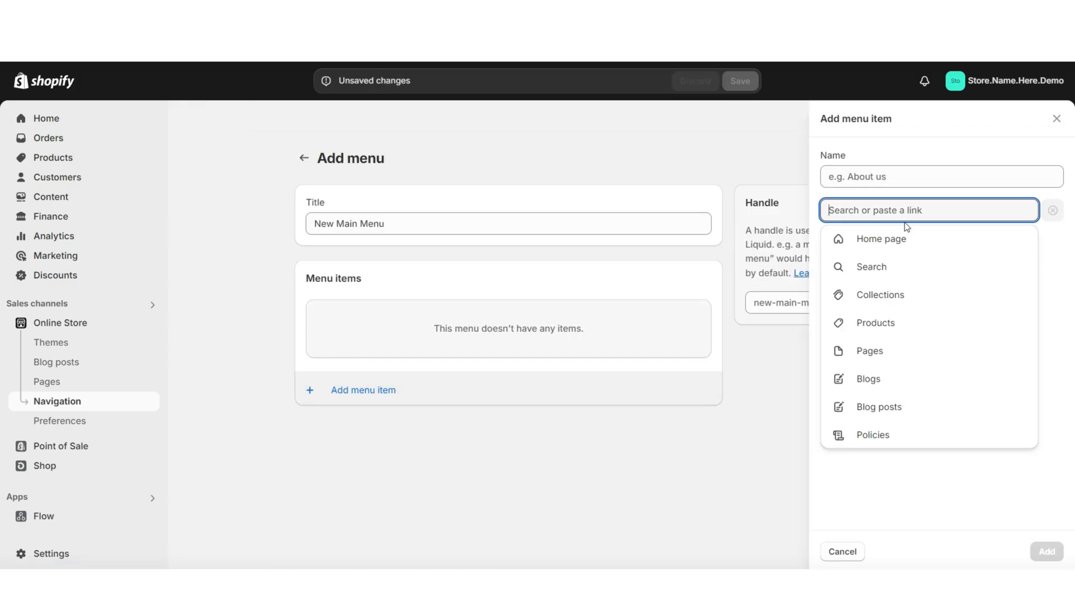
pyautogui.click(934, 246)
pyautogui.doubleClick(859, 185)
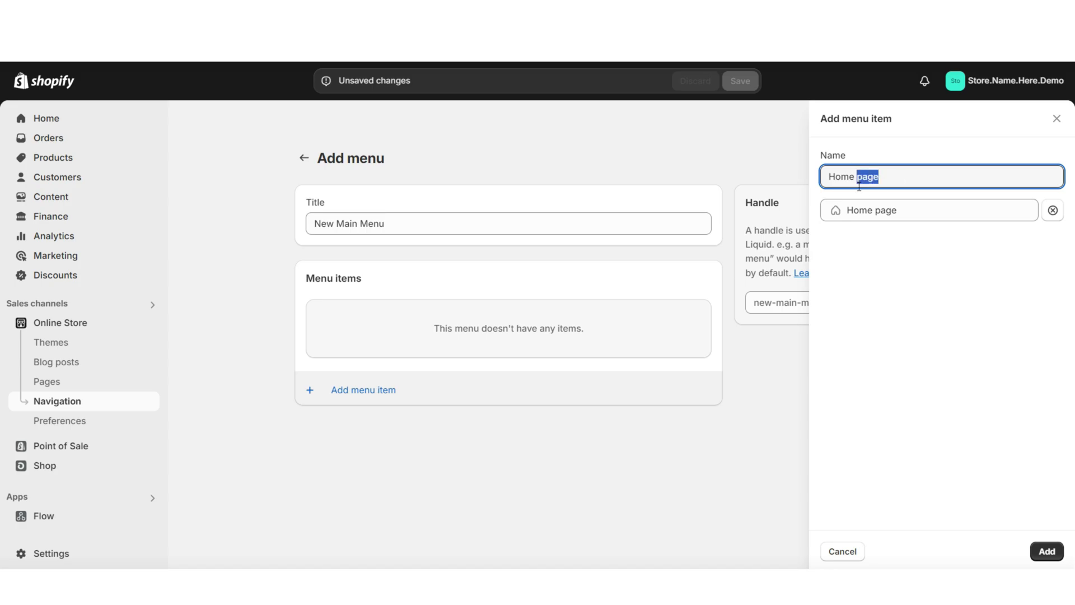
pyautogui.press('BackSpace')
pyautogui.click(1047, 551)
# Step: Add an 'All Collections' item linked to all collections
pyautogui.click(359, 372)
pyautogui.write('Search')
pyautogui.click(901, 210)
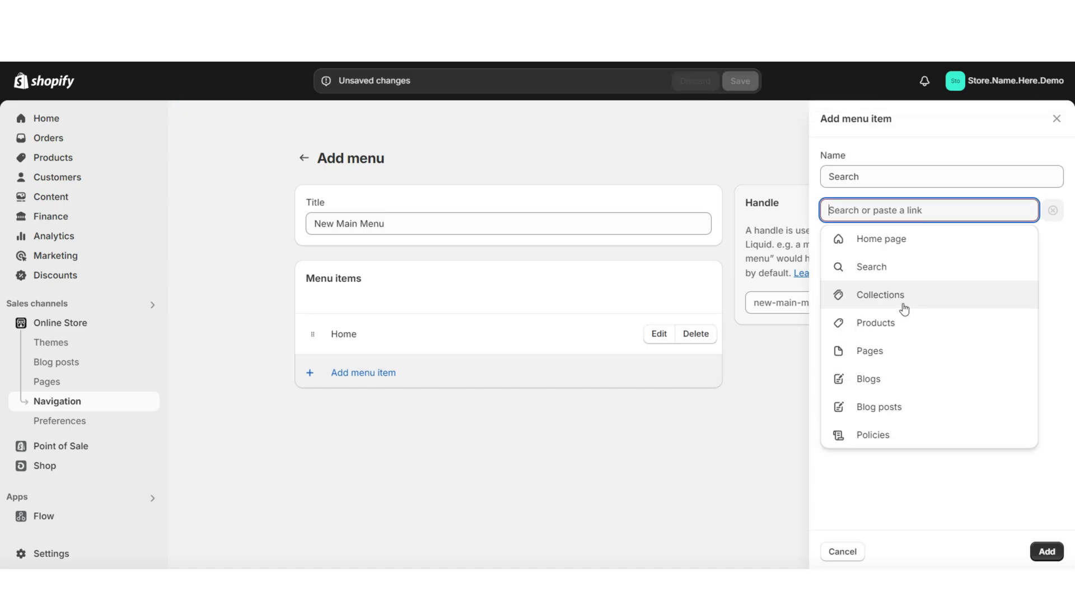
pyautogui.click(889, 307)
pyautogui.click(882, 273)
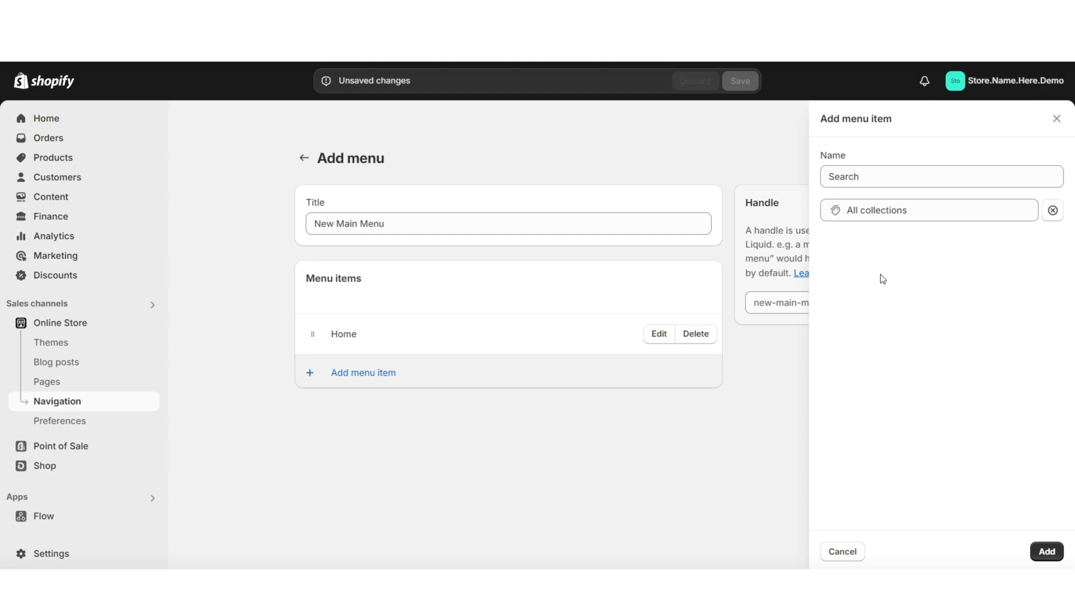
pyautogui.doubleClick(875, 176)
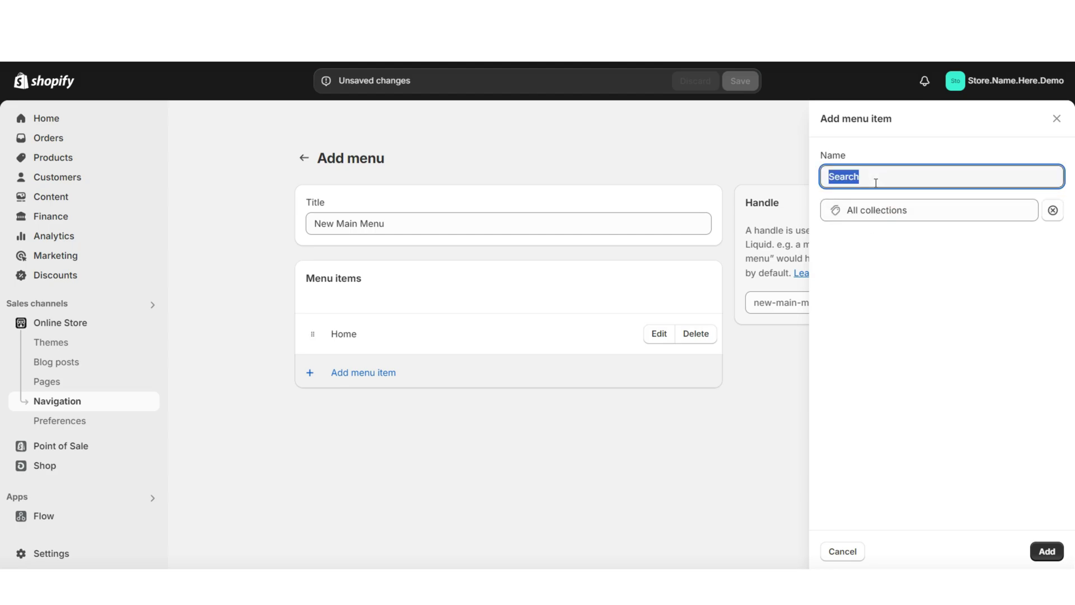
pyautogui.write('All Collections')
pyautogui.press('Return')
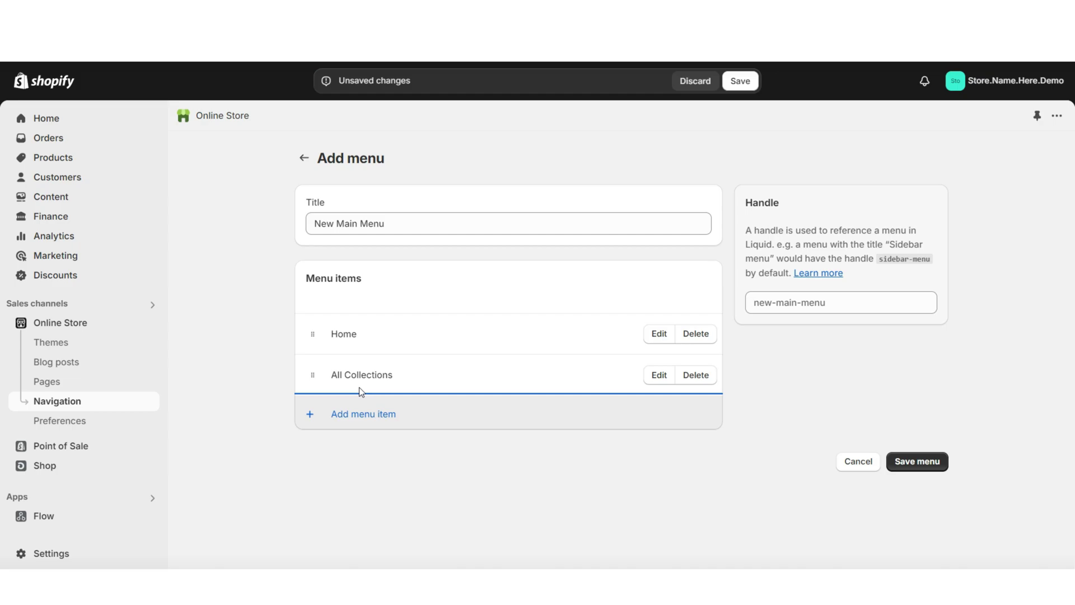
# Step: Add Hoodies and T Shirts collection items nested under All Collections
pyautogui.click(368, 413)
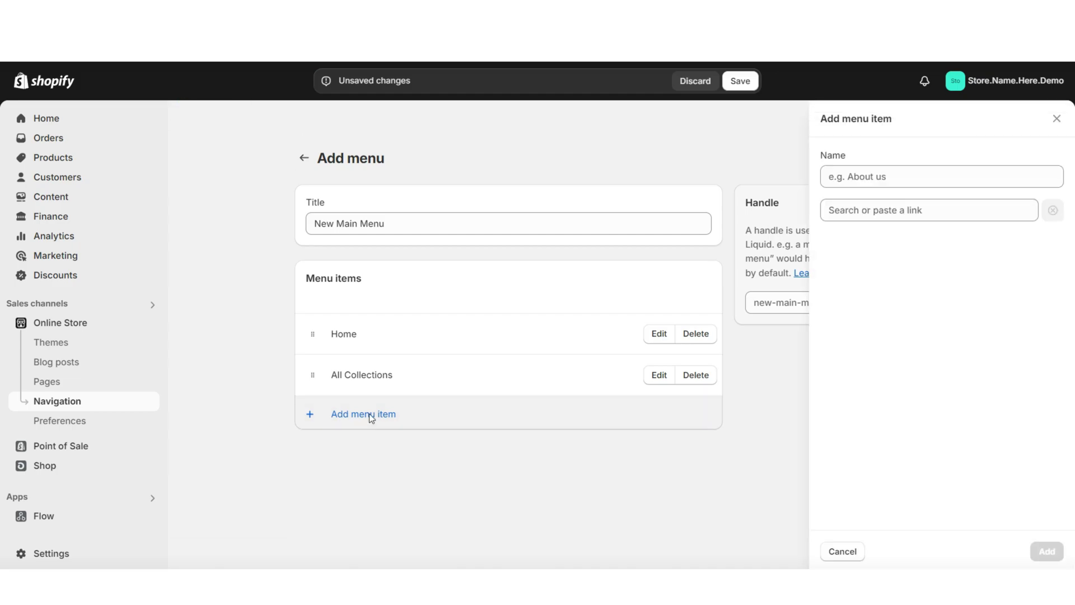
pyautogui.click(962, 217)
pyautogui.click(874, 299)
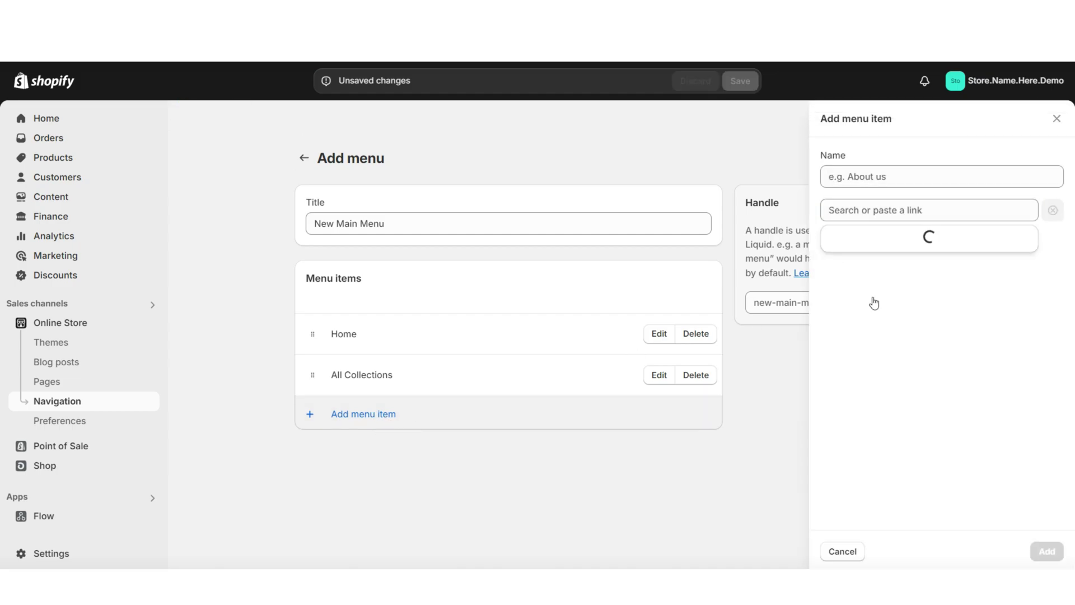
pyautogui.click(883, 297)
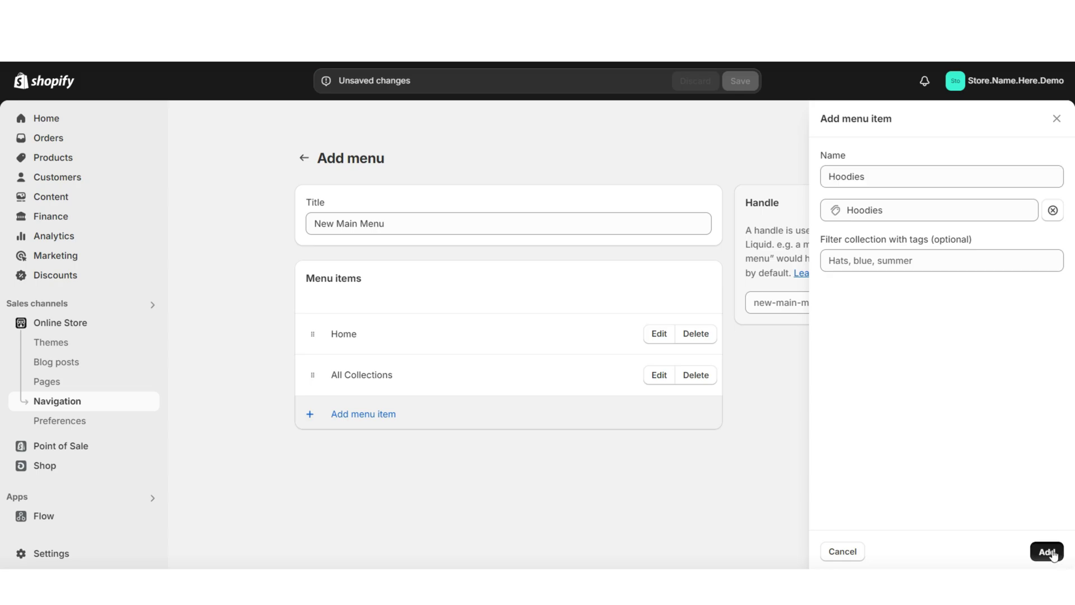
pyautogui.click(1047, 551)
pyautogui.moveTo(311, 419); pyautogui.dragTo(386, 392)
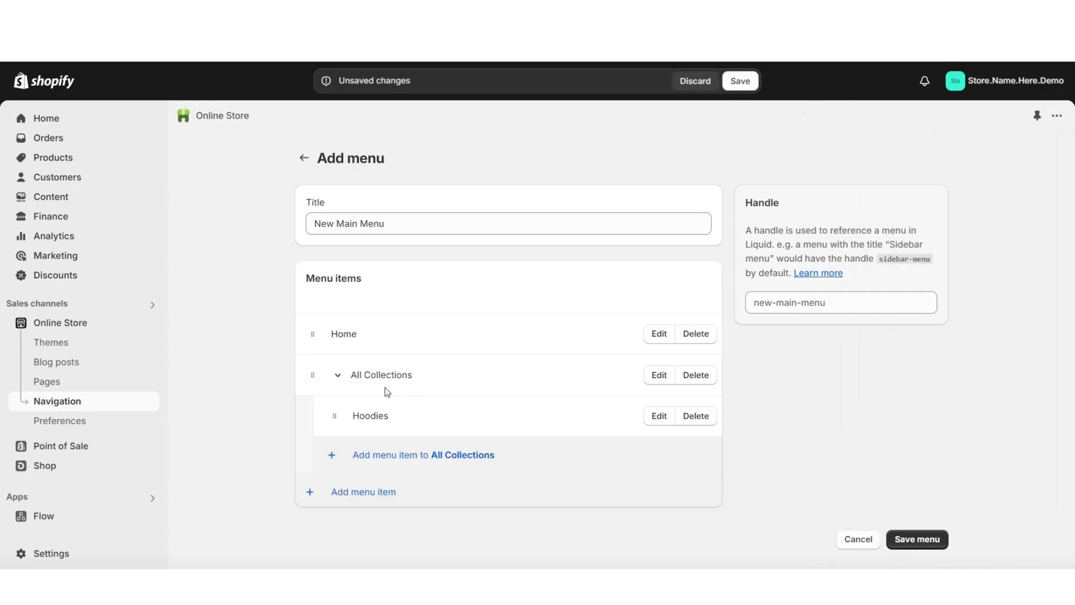
pyautogui.click(341, 380)
pyautogui.click(341, 378)
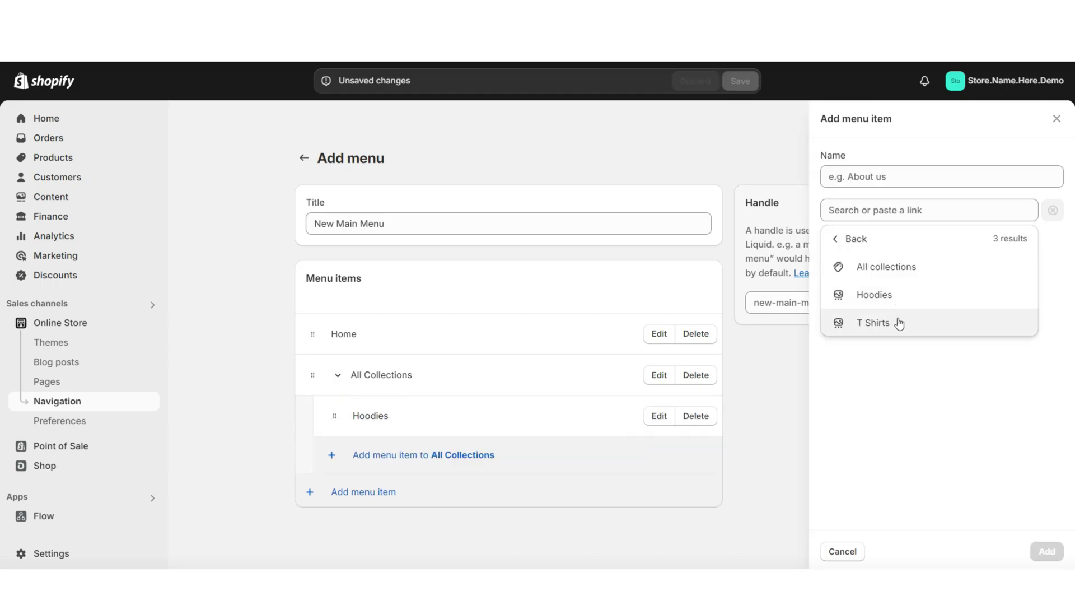
pyautogui.click(895, 322)
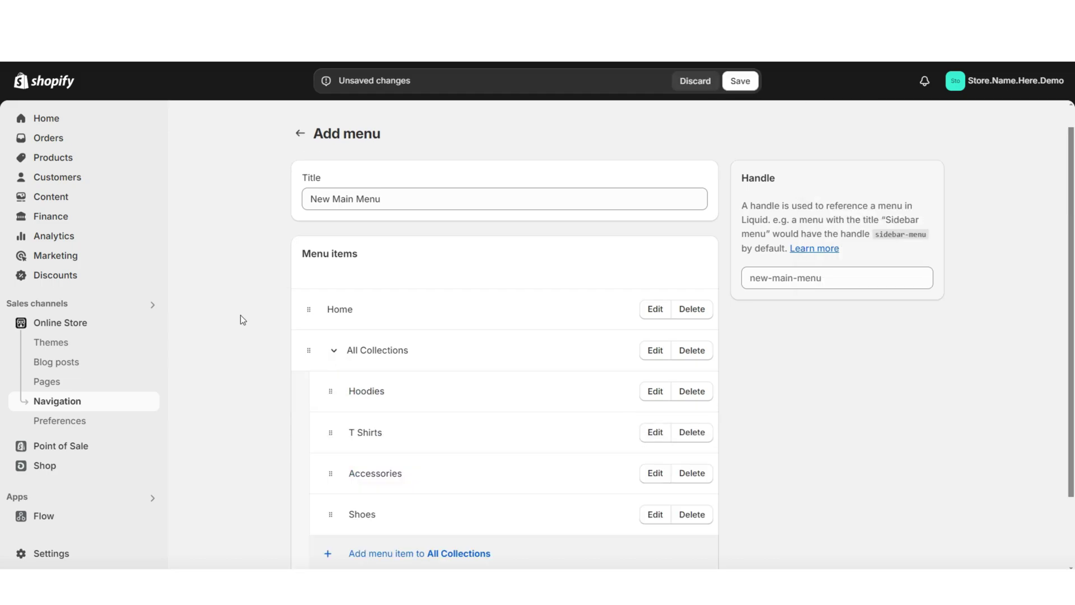
pyautogui.scroll(-2, 245, 314)
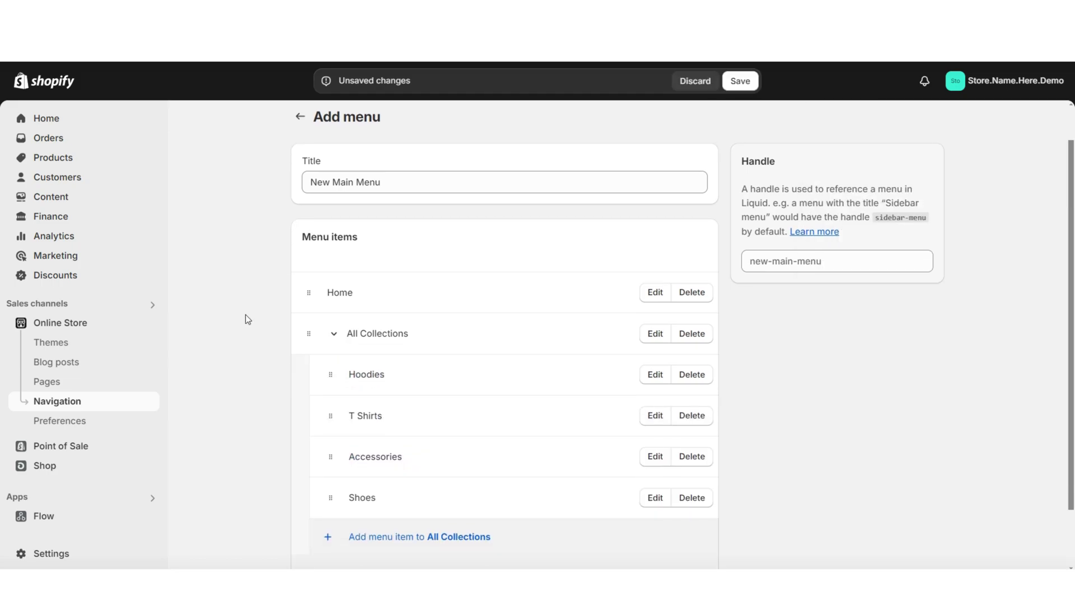
# Step: Add a top-level 'Blog' item linked to the News blog
pyautogui.click(359, 519)
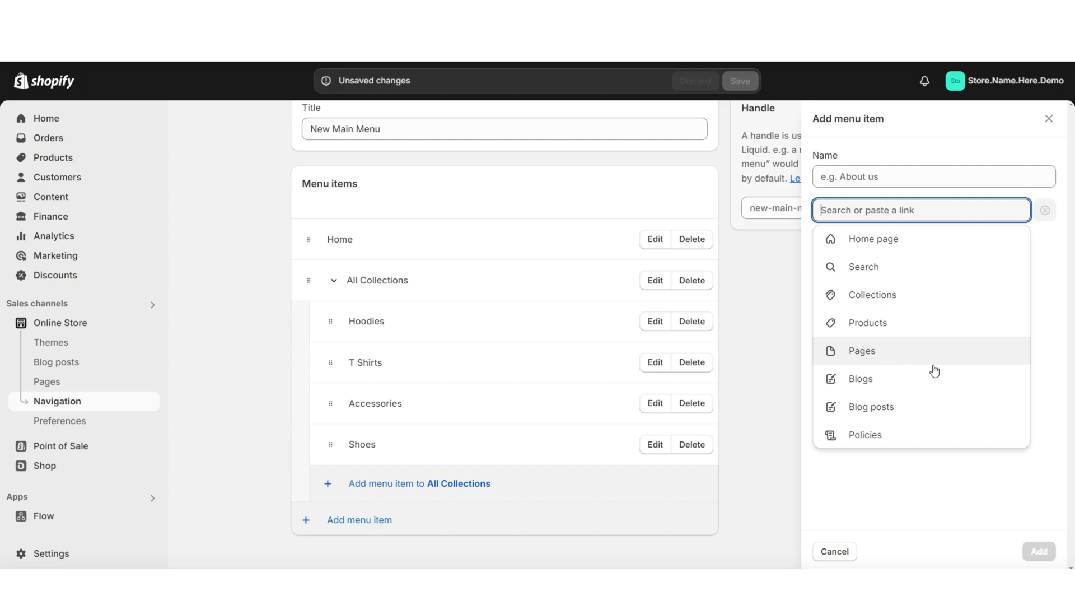
pyautogui.click(869, 379)
pyautogui.click(859, 266)
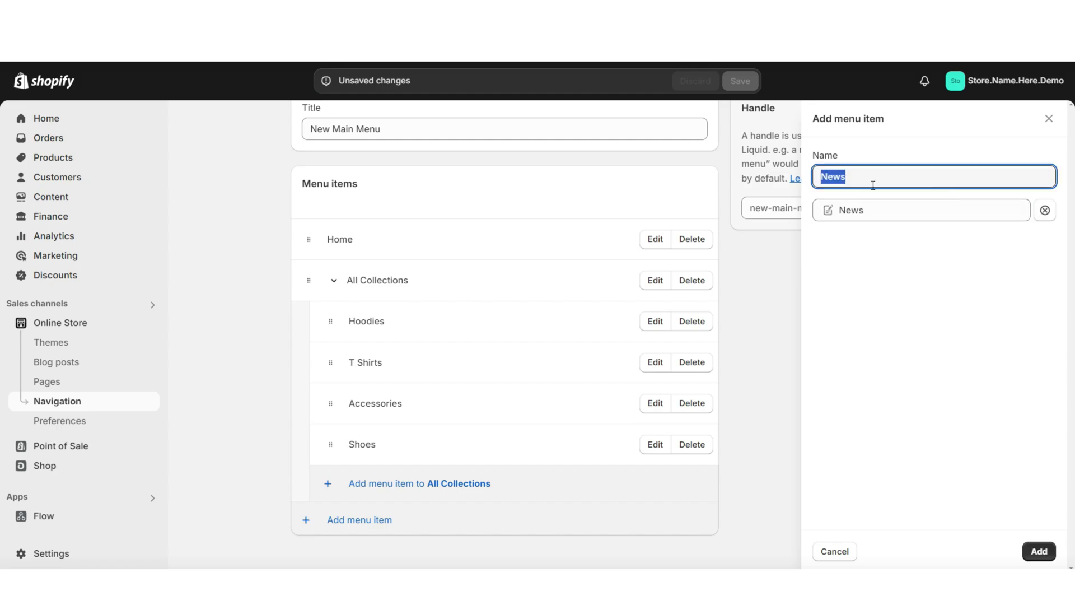
pyautogui.write('Blog')
pyautogui.click(867, 150)
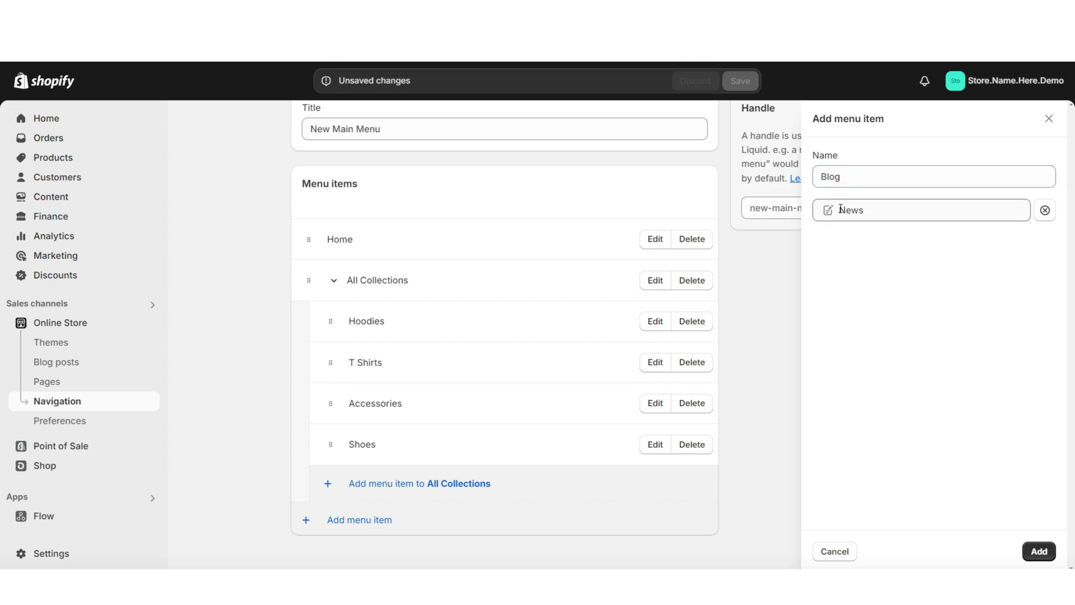
pyautogui.click(1039, 551)
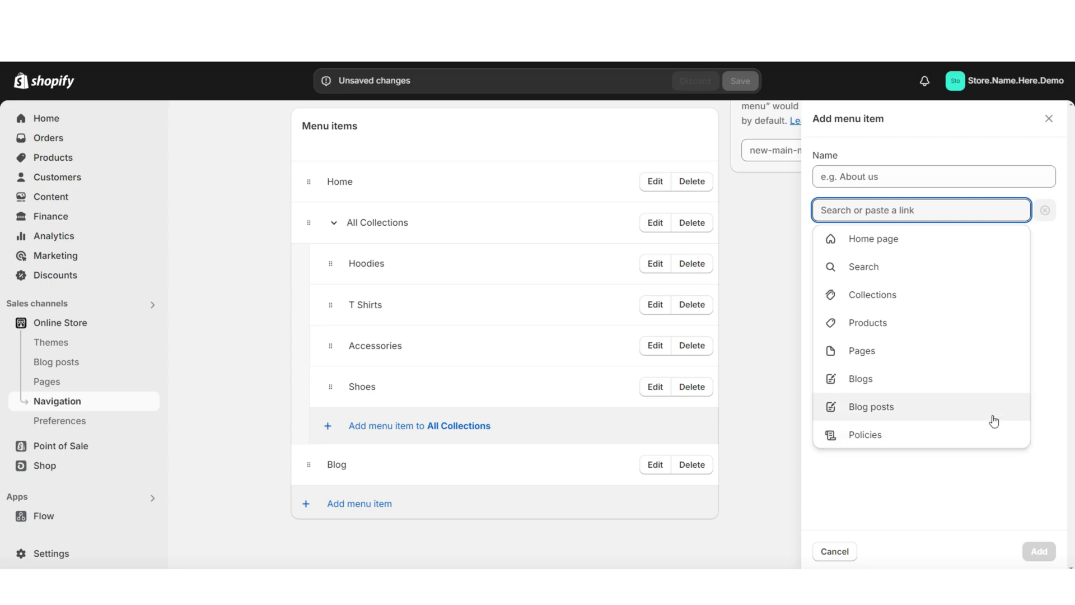
# Step: Add a Contact item linked to the Contact page and save the New Main Menu
pyautogui.click(872, 350)
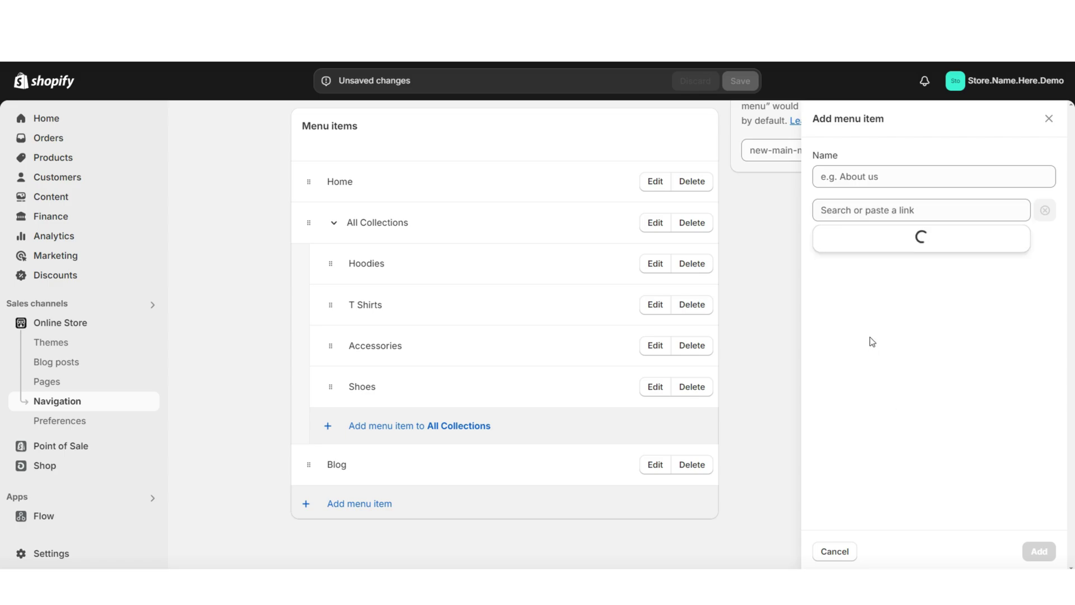
pyautogui.click(861, 298)
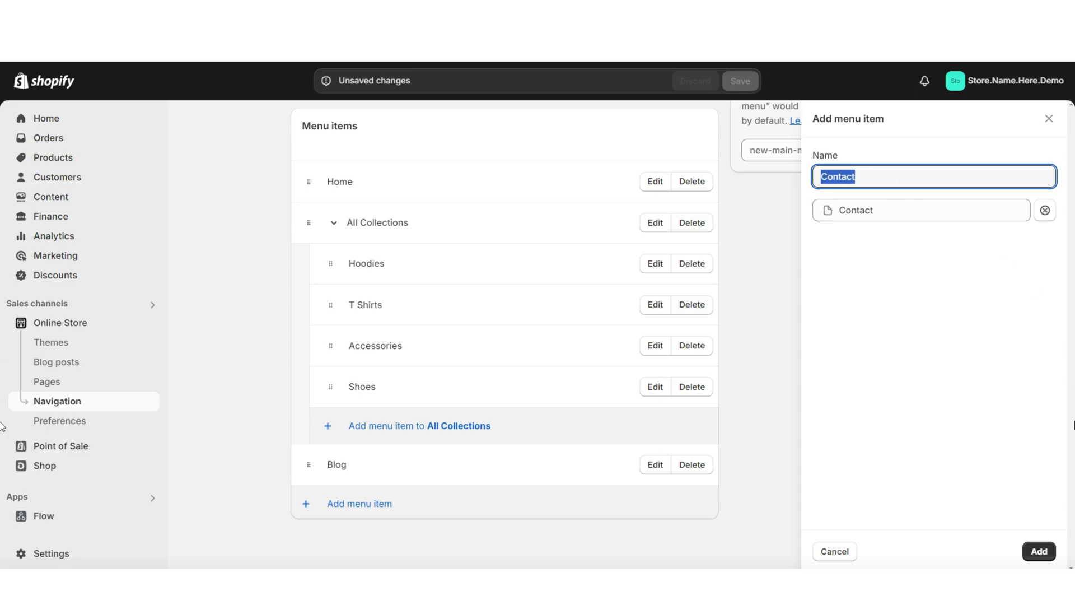
pyautogui.click(1038, 551)
pyautogui.click(740, 81)
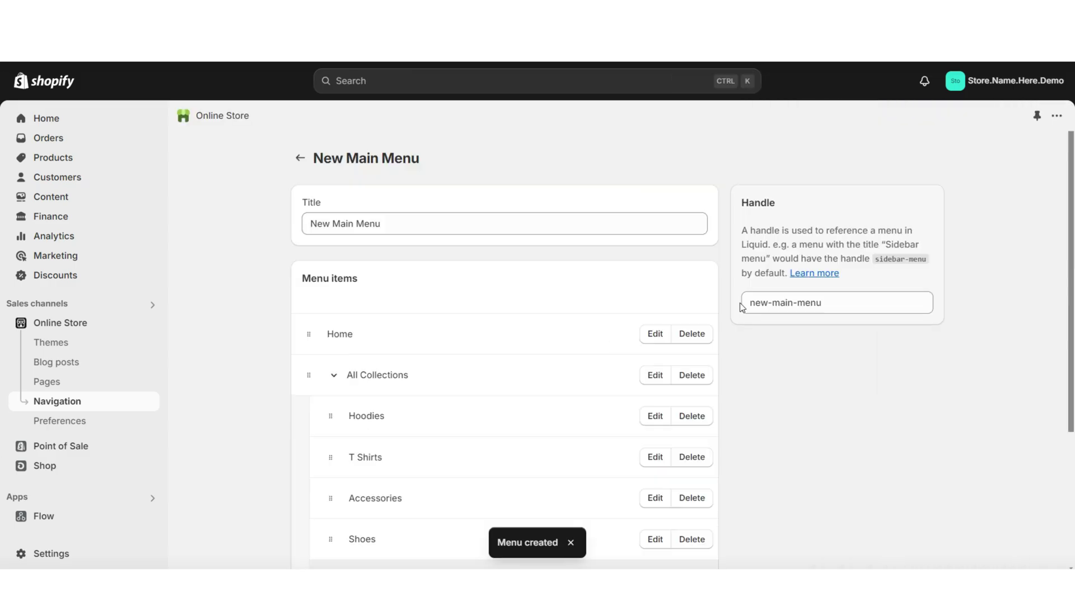
pyautogui.click(50, 342)
pyautogui.scroll(-3, 839, 336)
# Step: Set the header's menu to New Main Menu
pyautogui.click(901, 331)
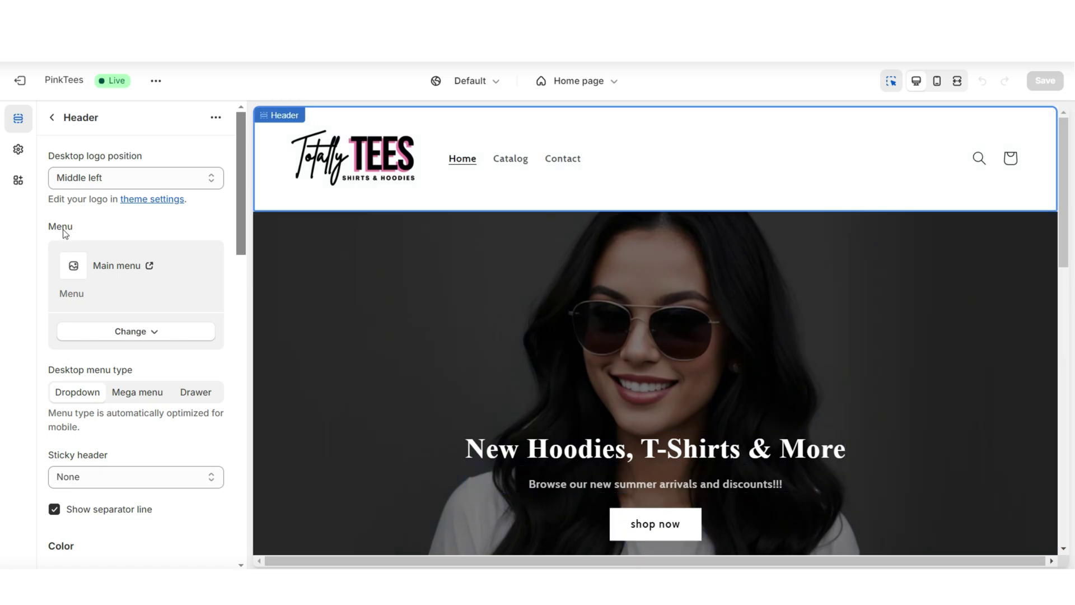
pyautogui.click(114, 330)
pyautogui.click(119, 360)
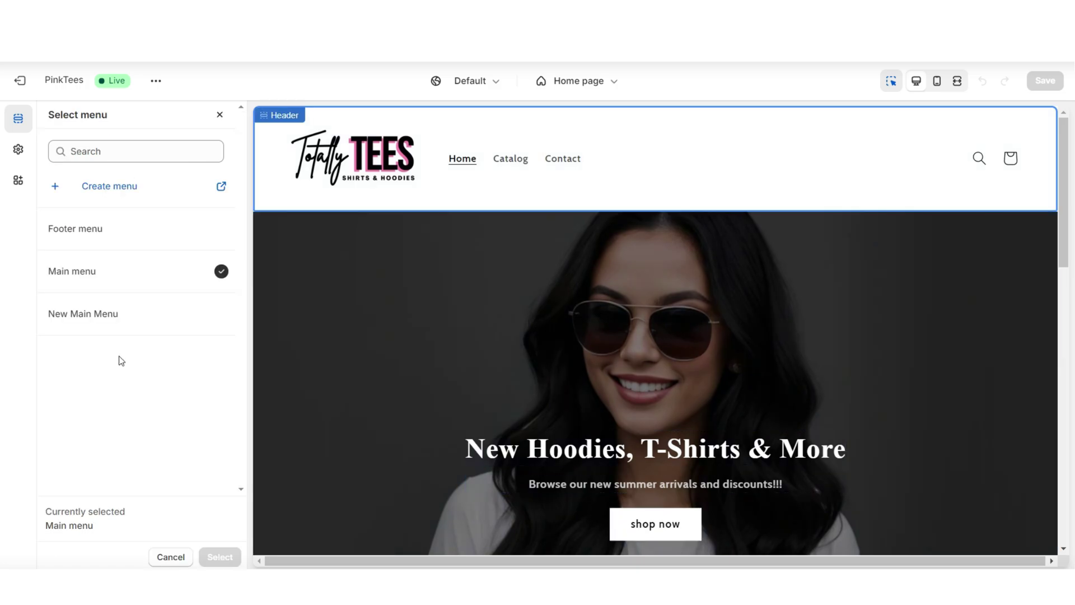
pyautogui.click(221, 314)
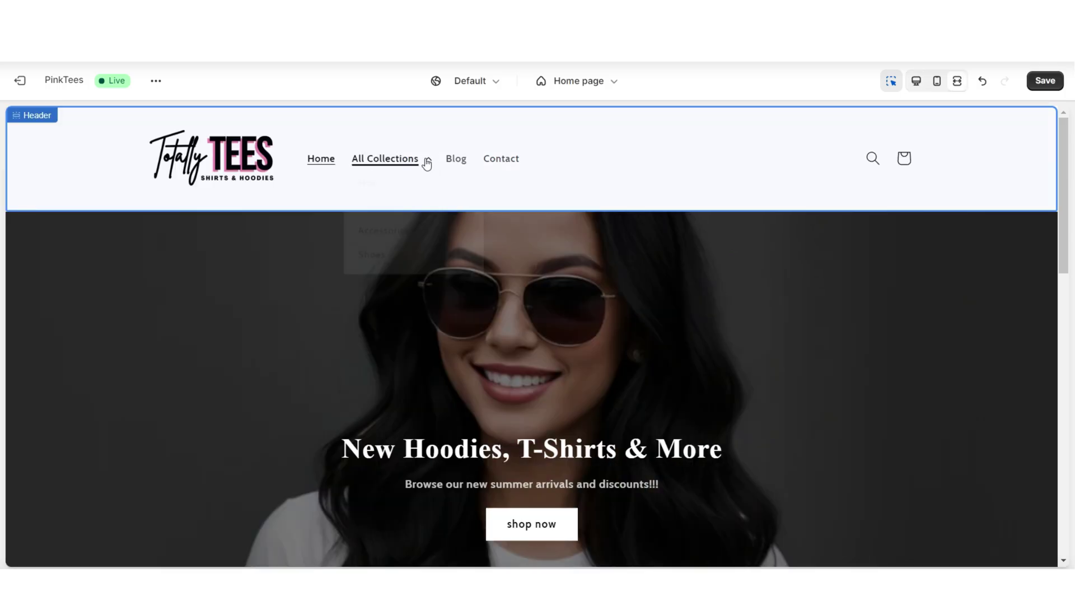
# Step: Test All Collections > Hoodies and Contact on desktop, then the mobile drawer's All Collections submenu
pyautogui.click(428, 161)
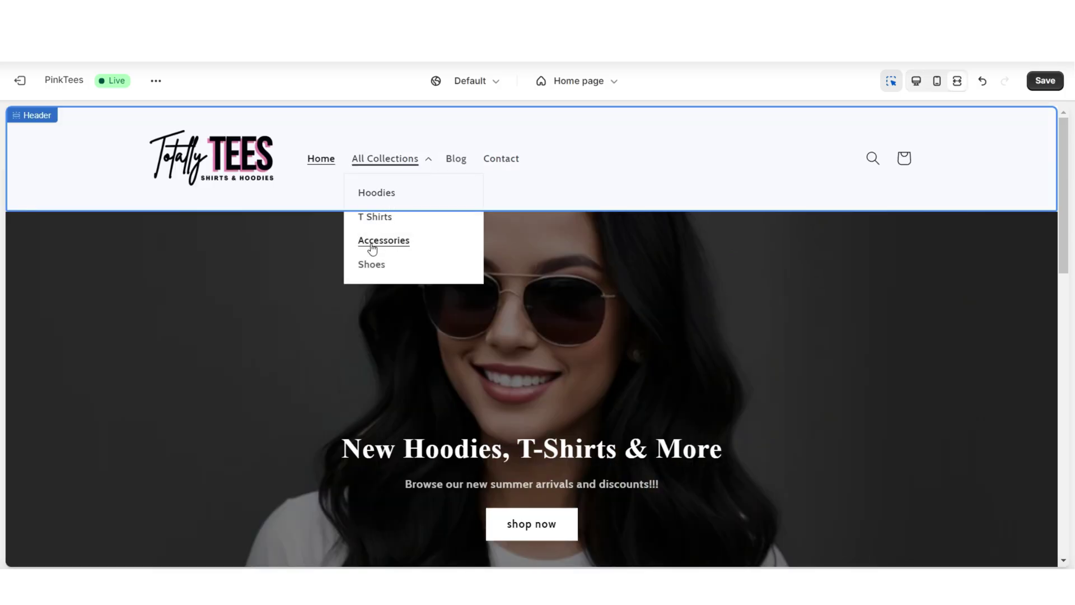
pyautogui.click(376, 192)
pyautogui.click(502, 158)
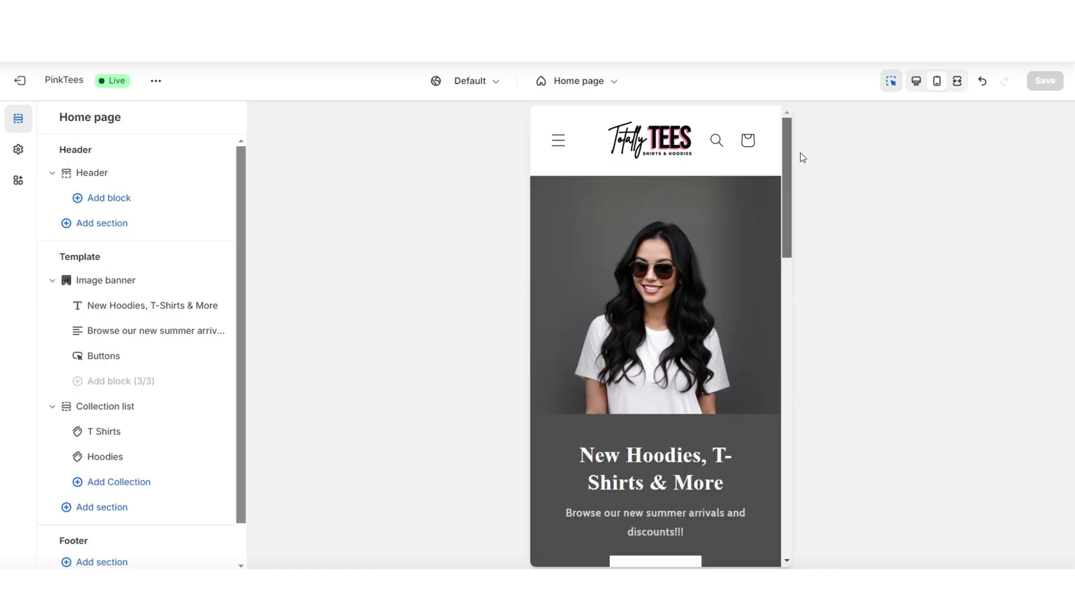
pyautogui.scroll(-6, 800, 173)
pyautogui.scroll(-6, 815, 280)
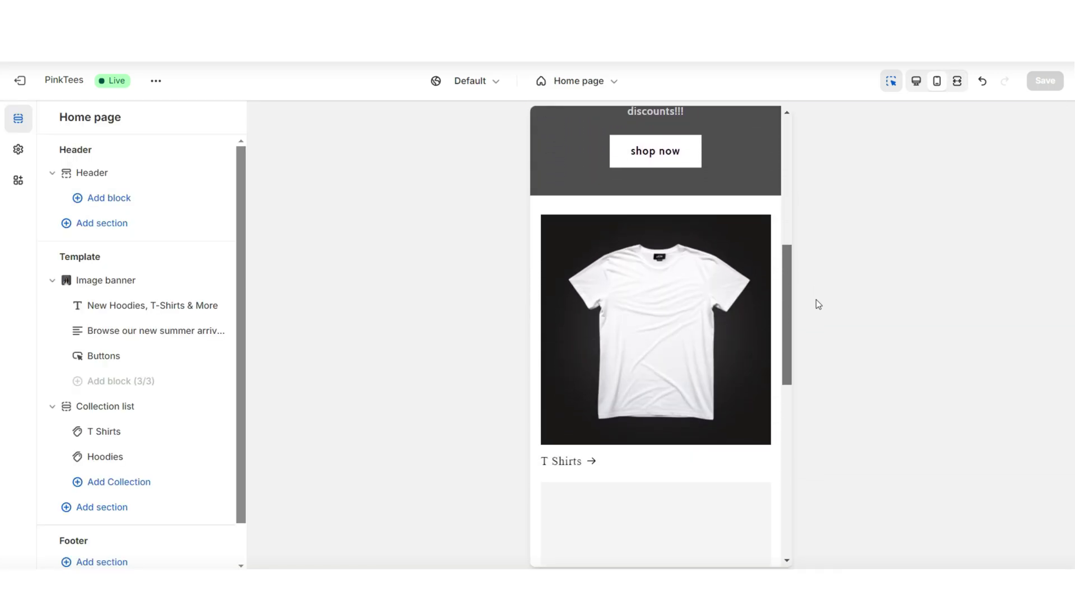
pyautogui.scroll(12, 660, 279)
pyautogui.click(559, 149)
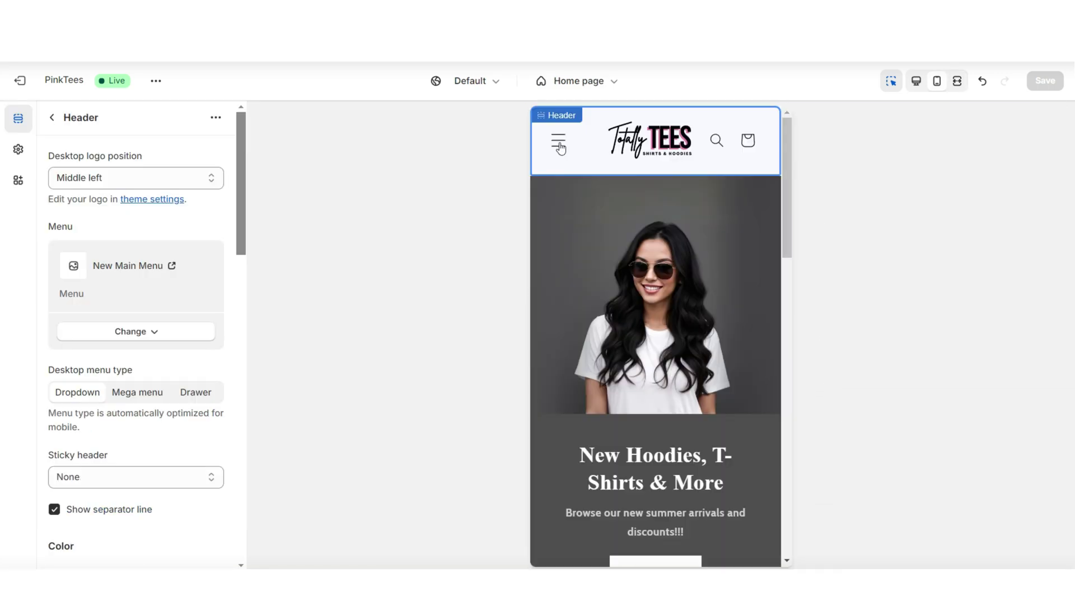
pyautogui.click(558, 145)
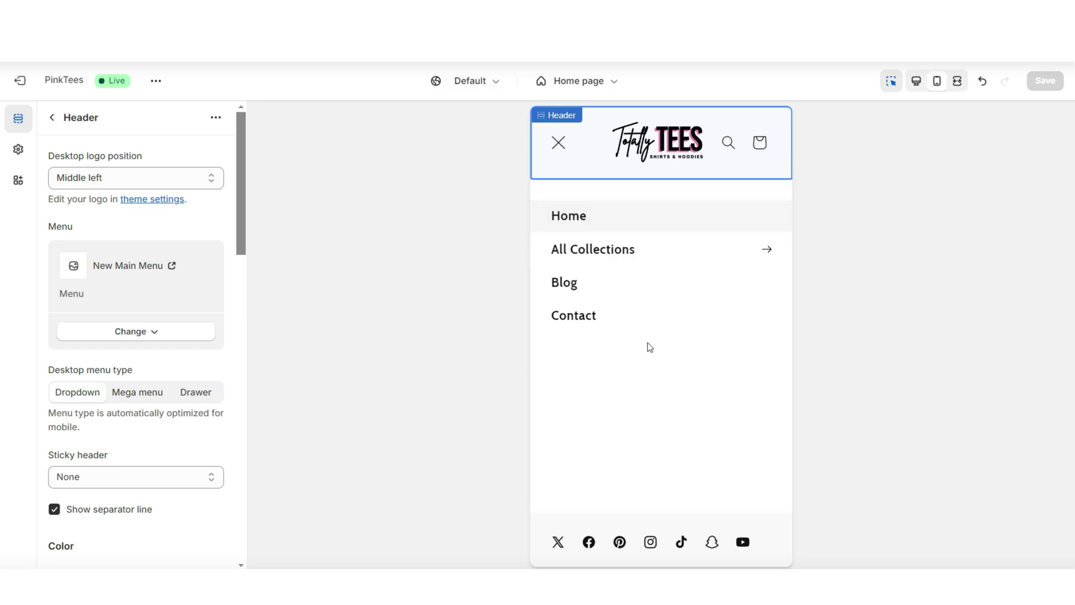
pyautogui.click(700, 248)
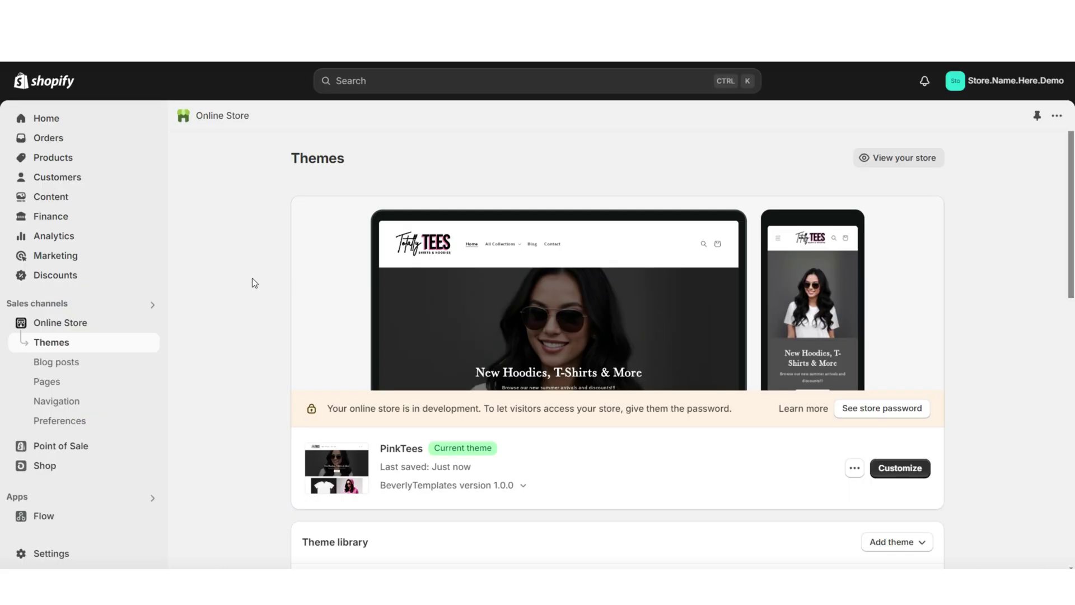
# Step: Build the New Footer Menu with its six links, including Read Our Blog, and save it
pyautogui.click(110, 408)
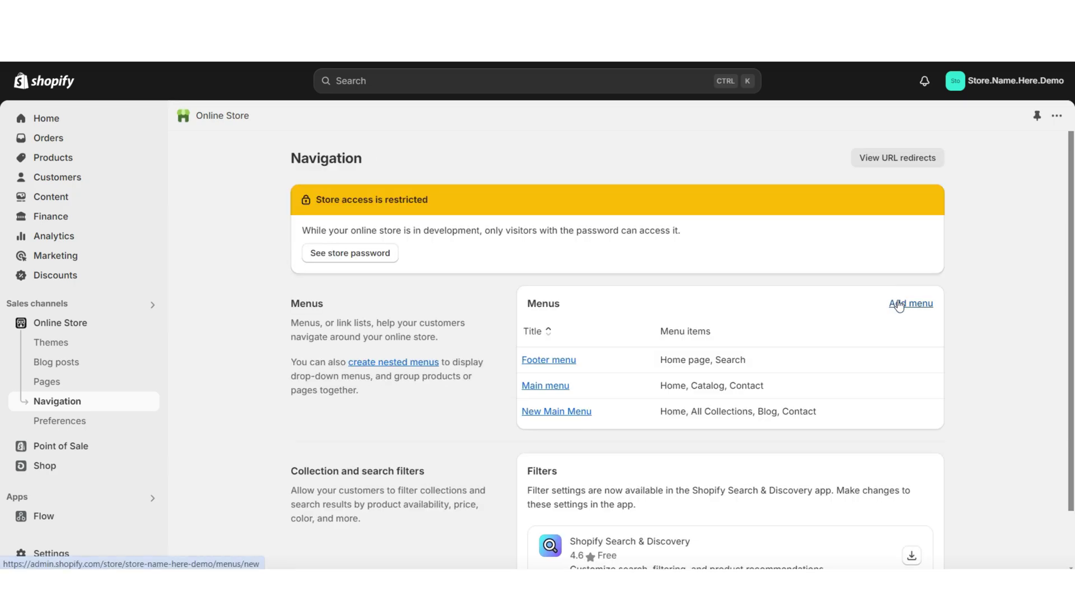
pyautogui.click(899, 305)
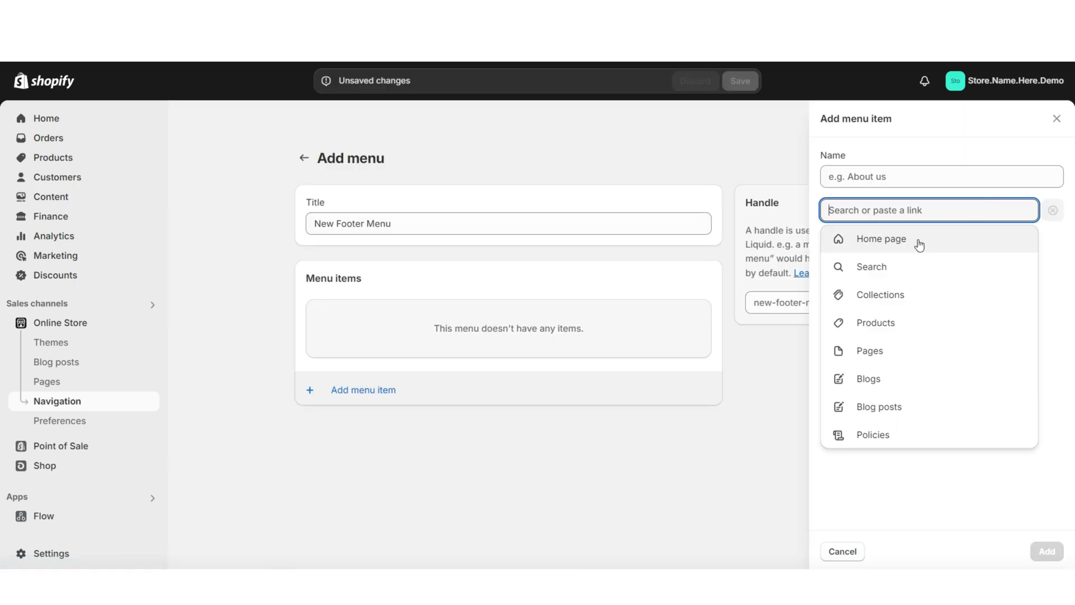
pyautogui.click(852, 240)
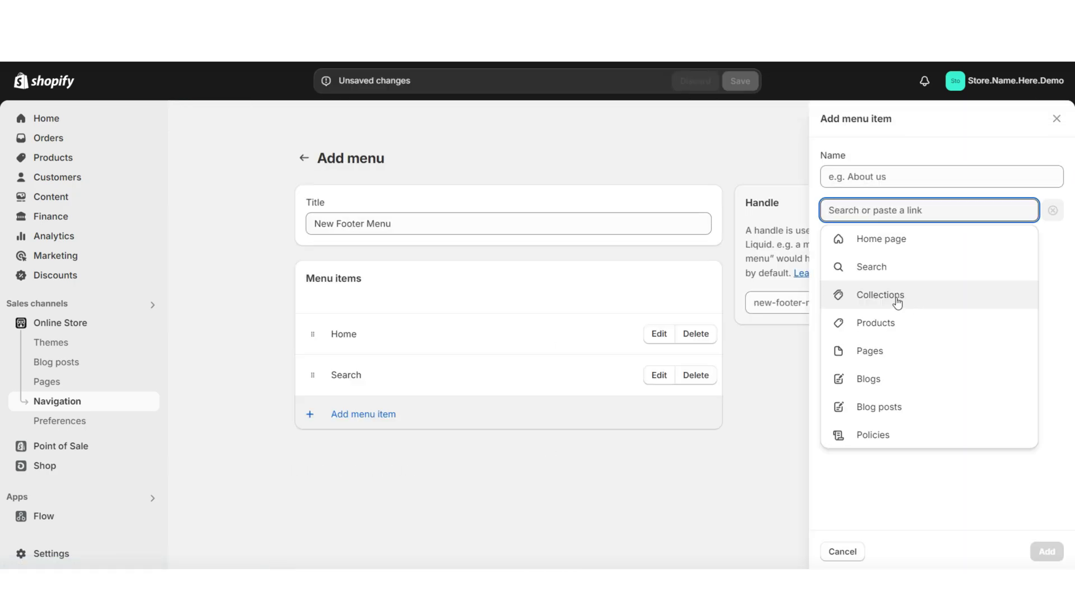
pyautogui.click(897, 301)
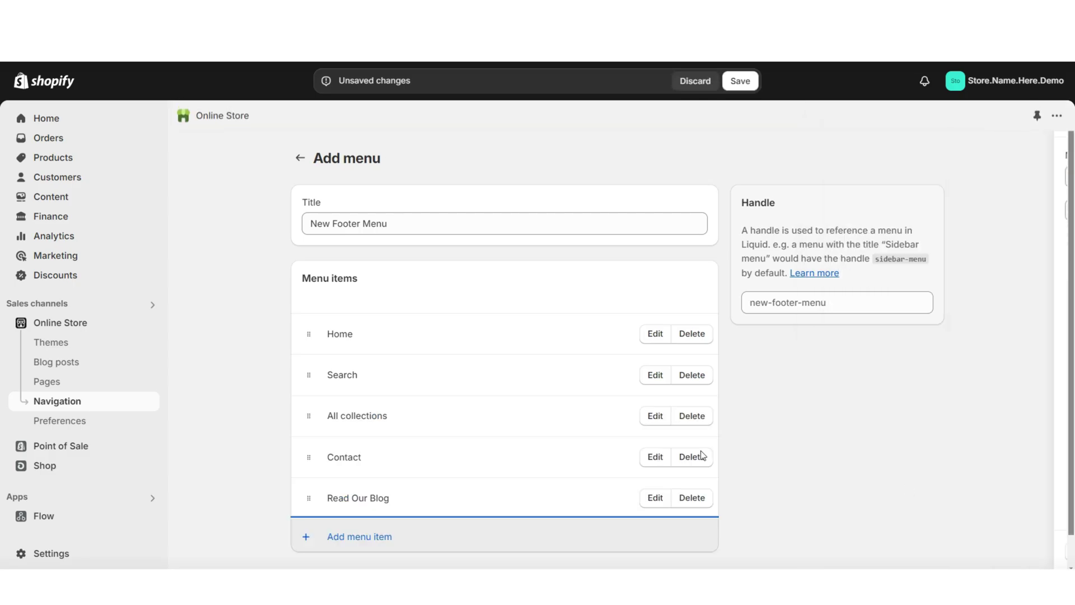
pyautogui.click(384, 502)
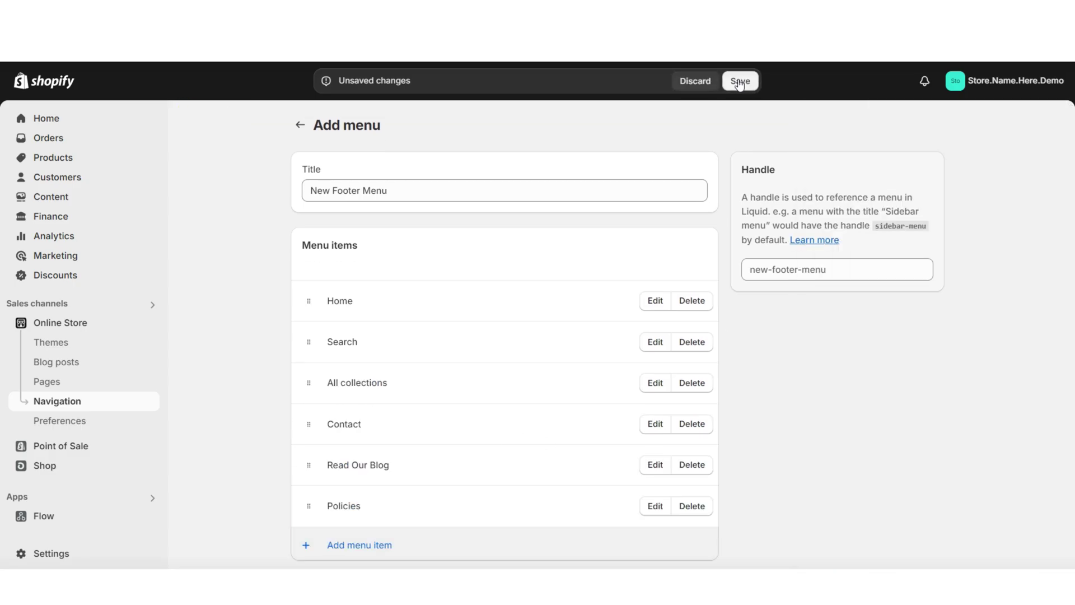
pyautogui.click(738, 81)
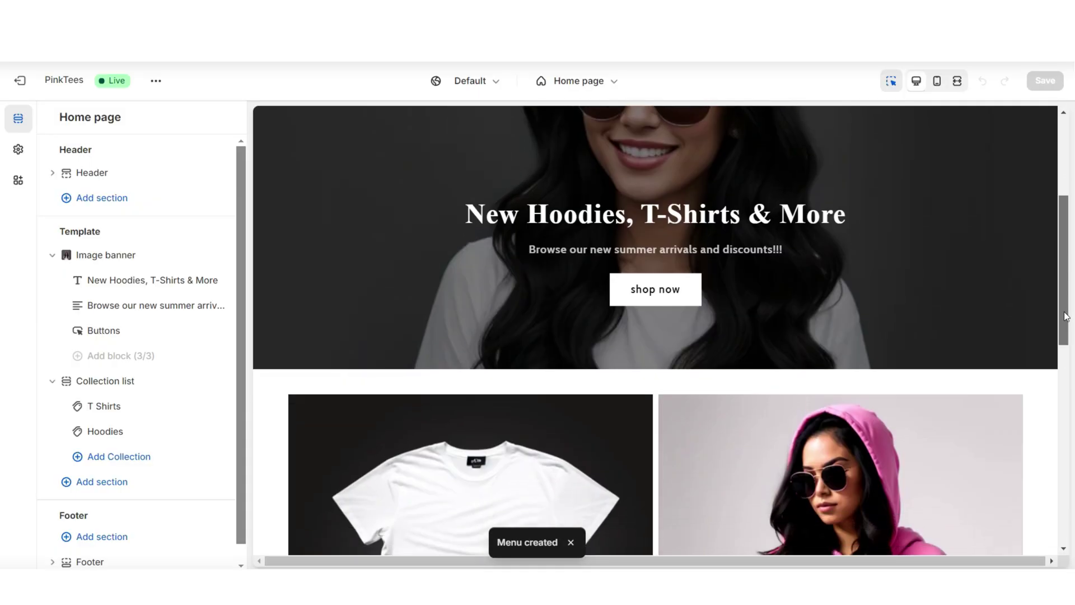
# Step: Add a footer Menu block using New Footer Menu with no heading, and save
pyautogui.moveTo(1064, 316); pyautogui.dragTo(1065, 501)
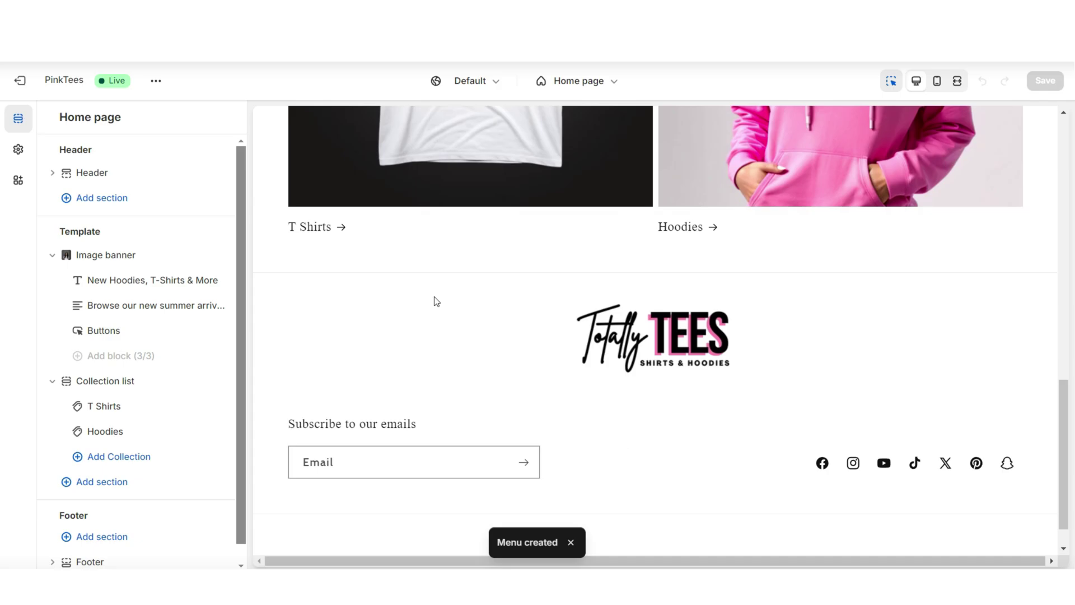
pyautogui.click(338, 316)
pyautogui.click(53, 118)
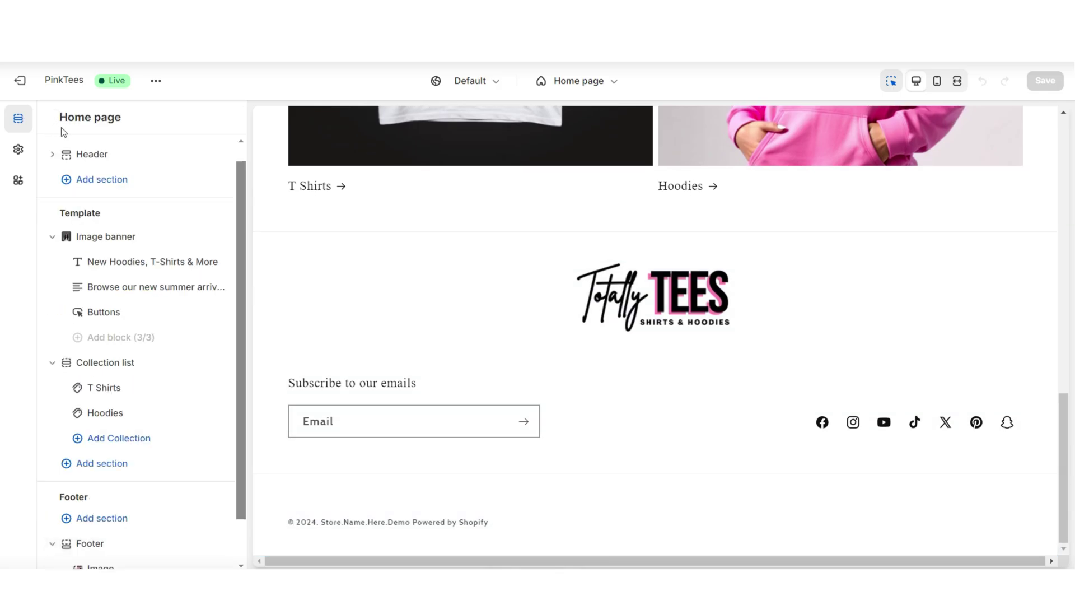
pyautogui.scroll(-2, 107, 504)
pyautogui.click(107, 544)
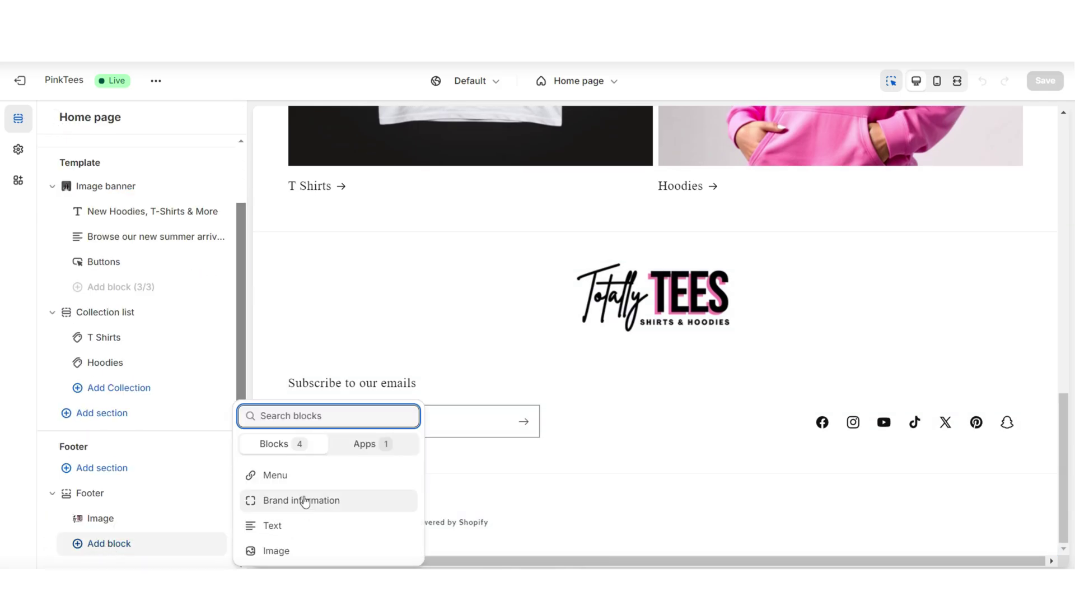
pyautogui.click(296, 479)
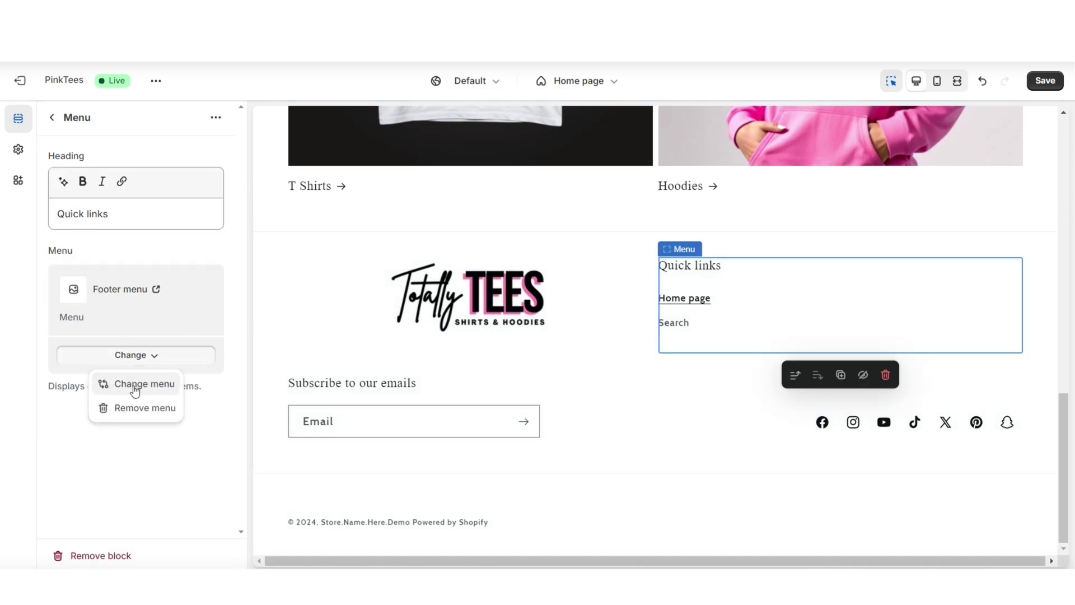
pyautogui.click(135, 384)
pyautogui.click(221, 315)
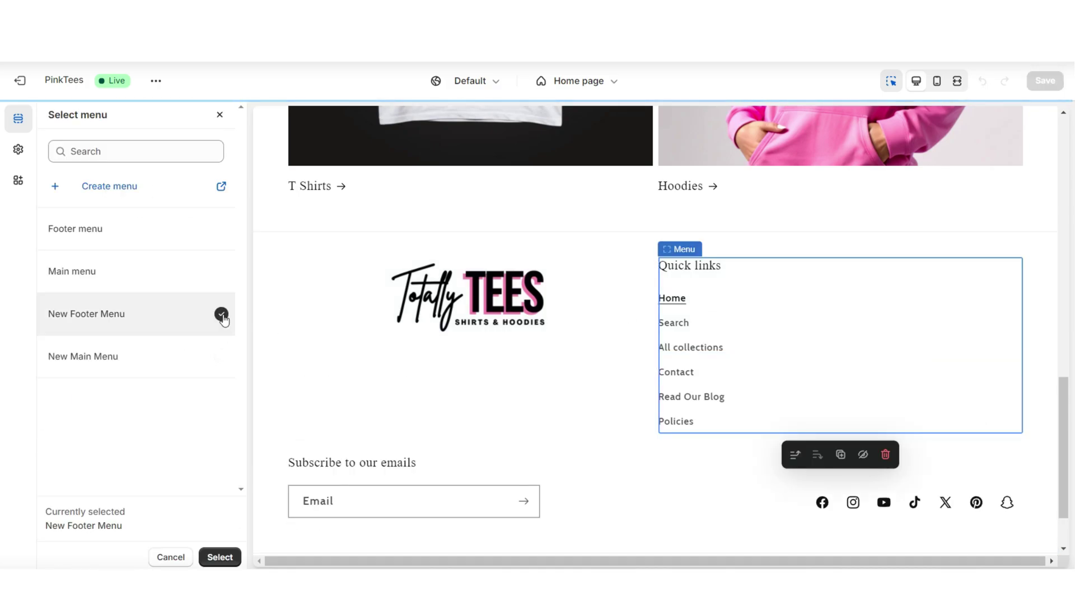
pyautogui.click(224, 557)
pyautogui.click(138, 228)
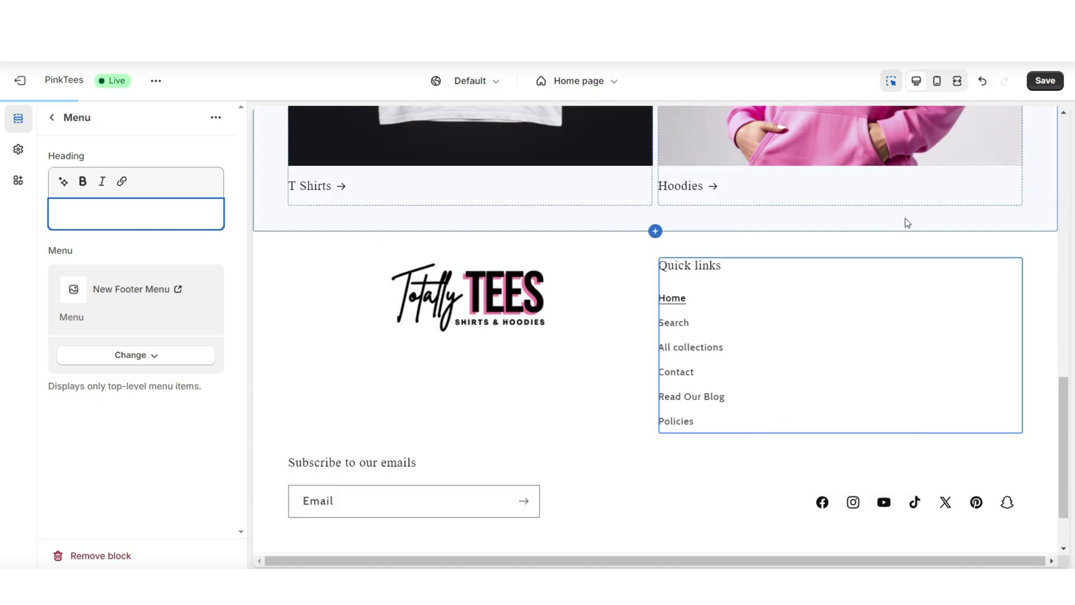
pyautogui.click(1045, 80)
# Step: Add an 'Our Story' text block to the footer and save
pyautogui.click(957, 81)
pyautogui.scroll(-3, 1068, 460)
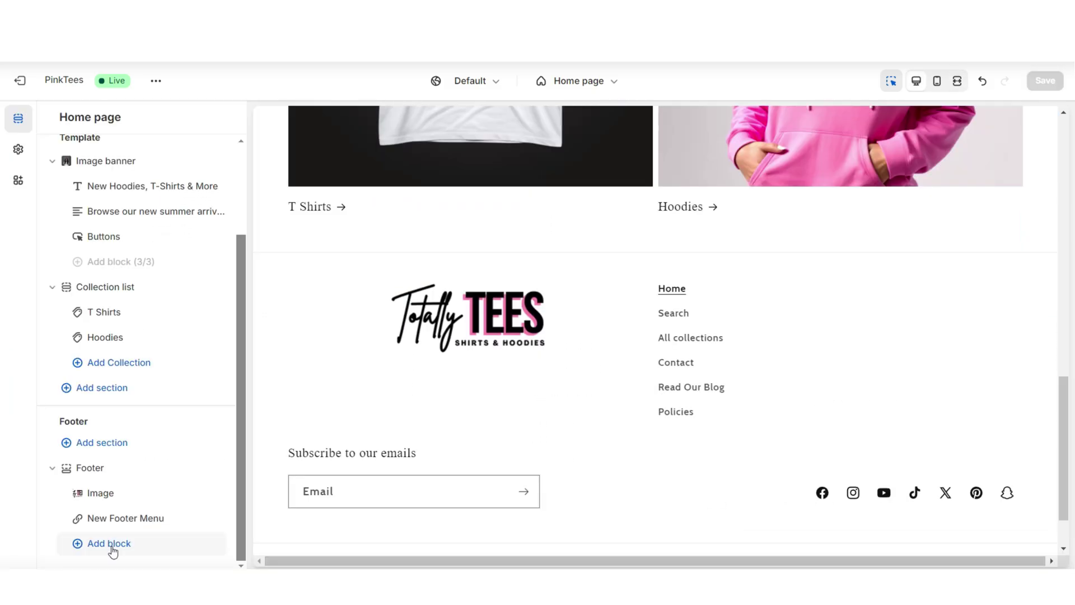
pyautogui.click(109, 543)
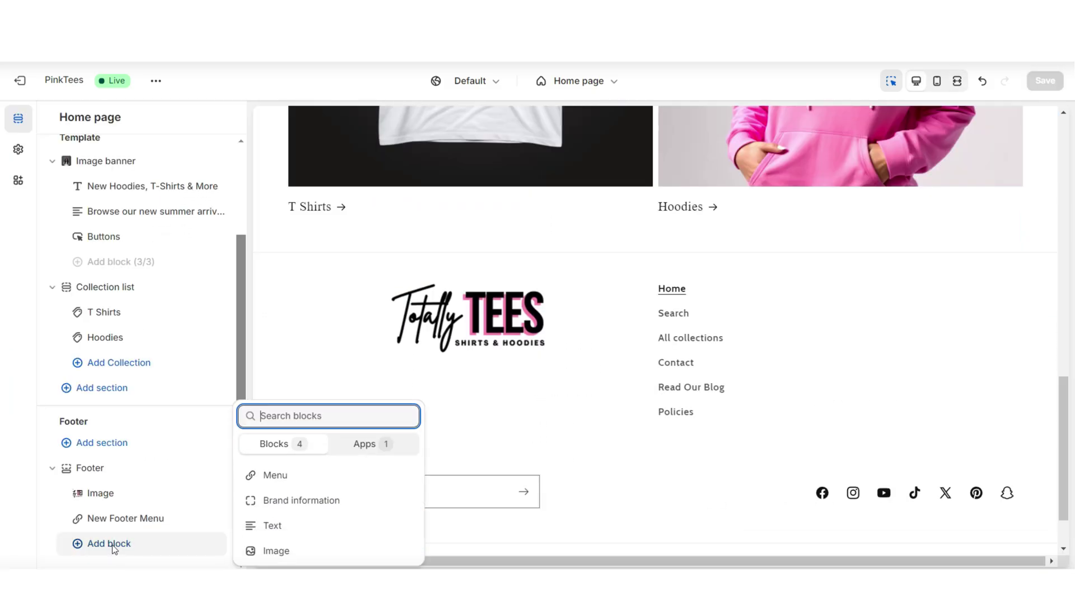
pyautogui.click(275, 527)
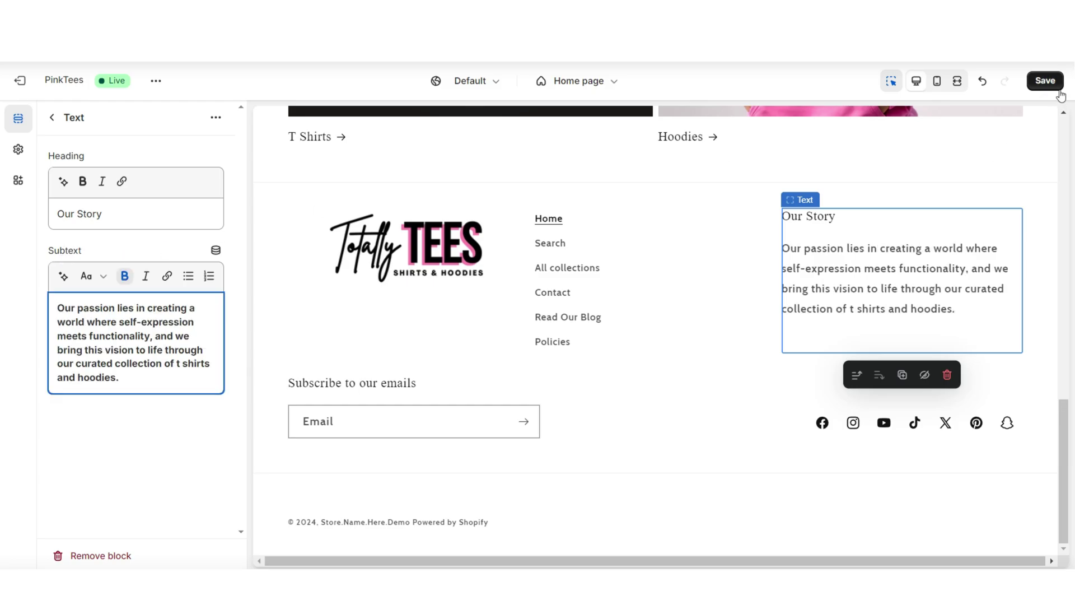
pyautogui.click(1045, 80)
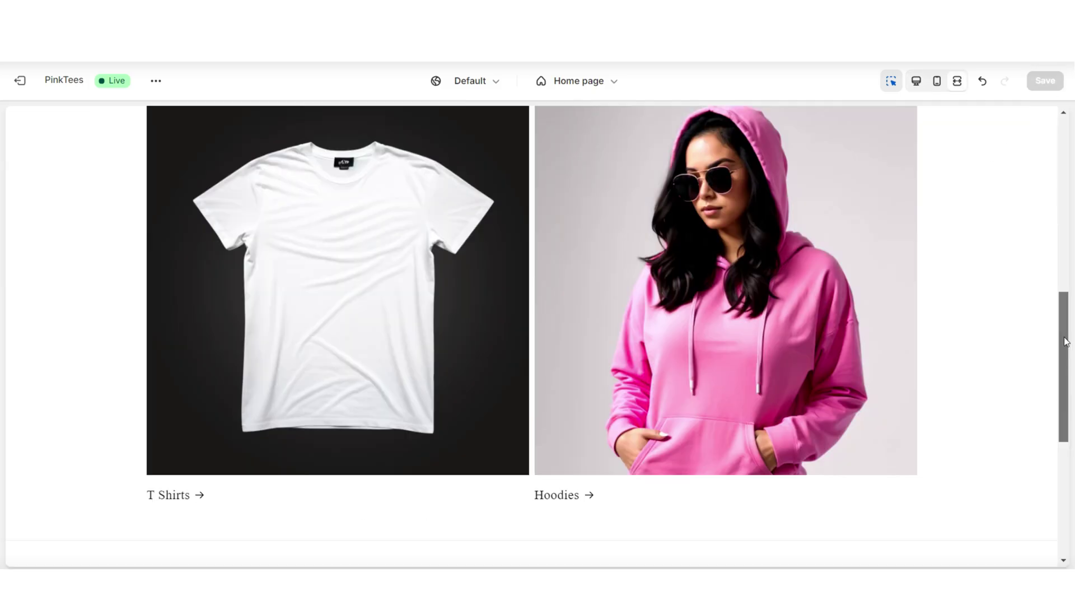
pyautogui.moveTo(1065, 342); pyautogui.dragTo(1065, 448)
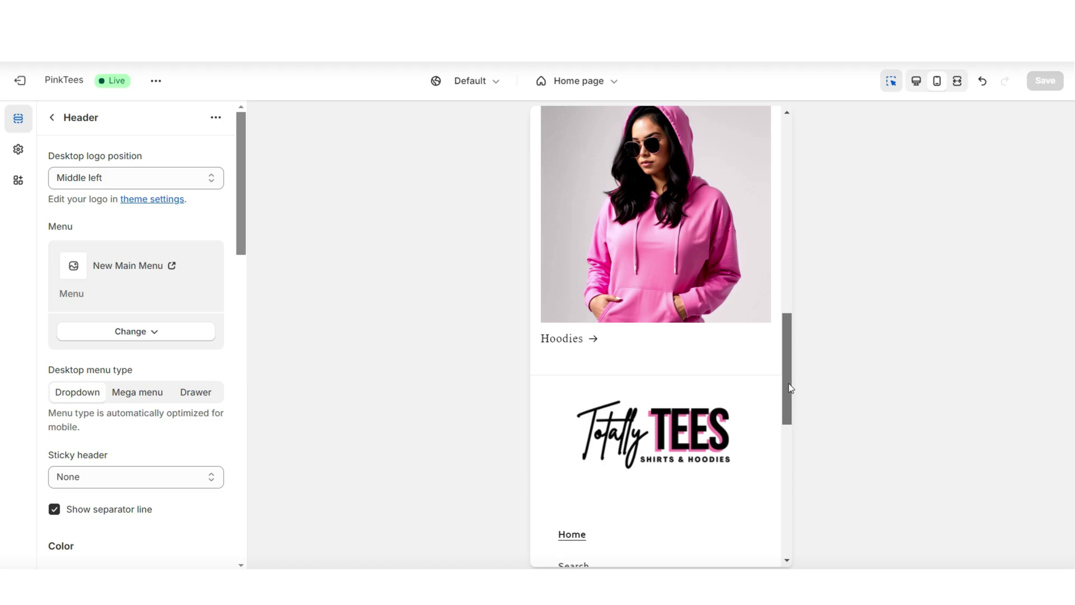
pyautogui.moveTo(789, 388); pyautogui.dragTo(792, 477)
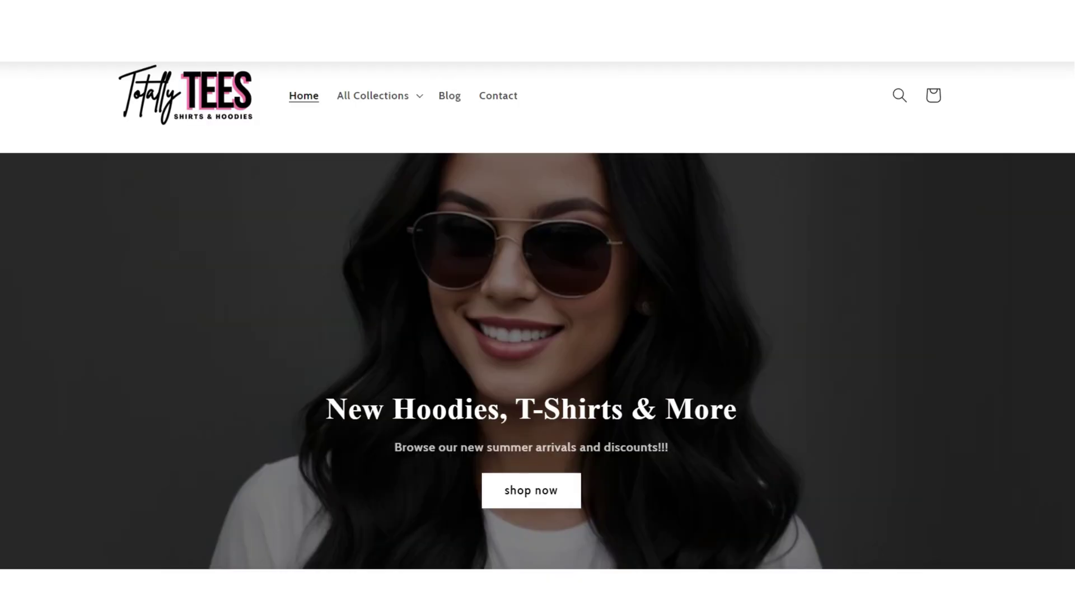
pyautogui.scroll(-3, 537, 313)
pyautogui.scroll(-10, 1069, 402)
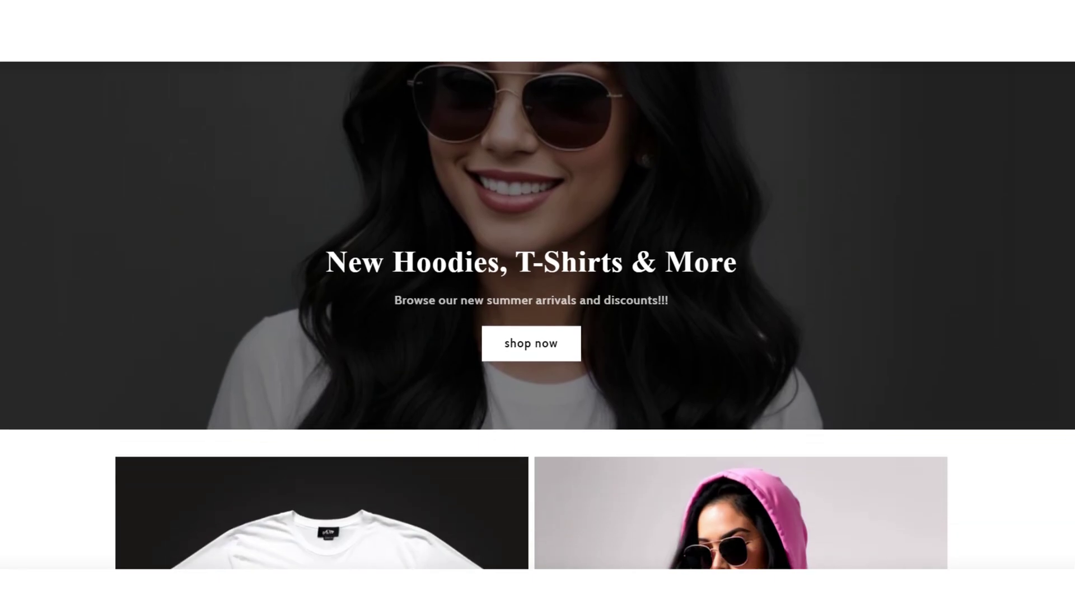
pyautogui.scroll(-1, 1070, 402)
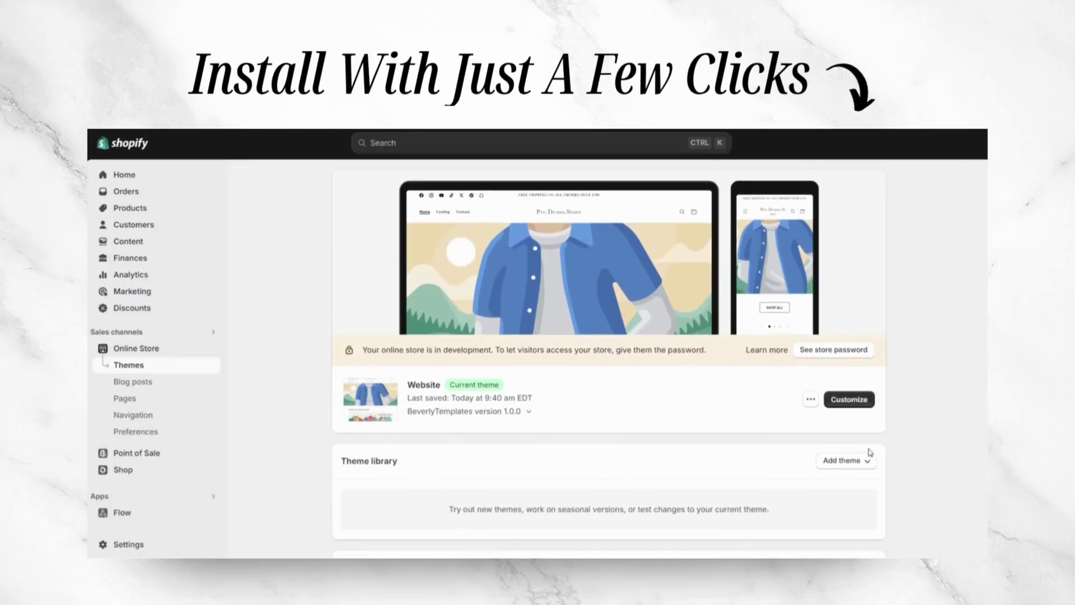
# Step: Upload a theme zip file from the Themes page via Add theme > Upload zip file
pyautogui.click(866, 513)
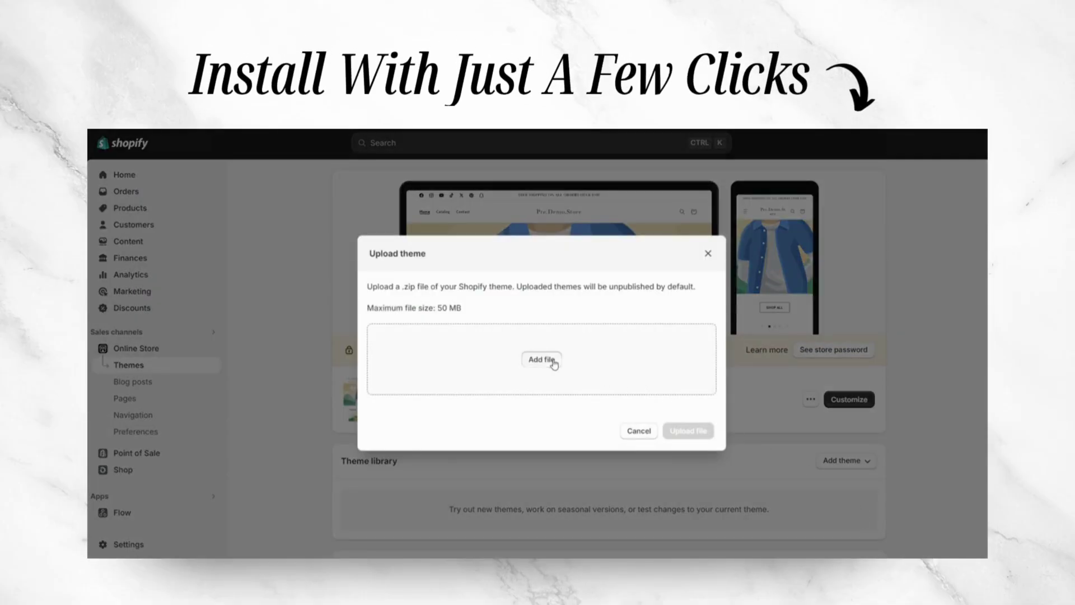
pyautogui.scroll(-2, 907, 444)
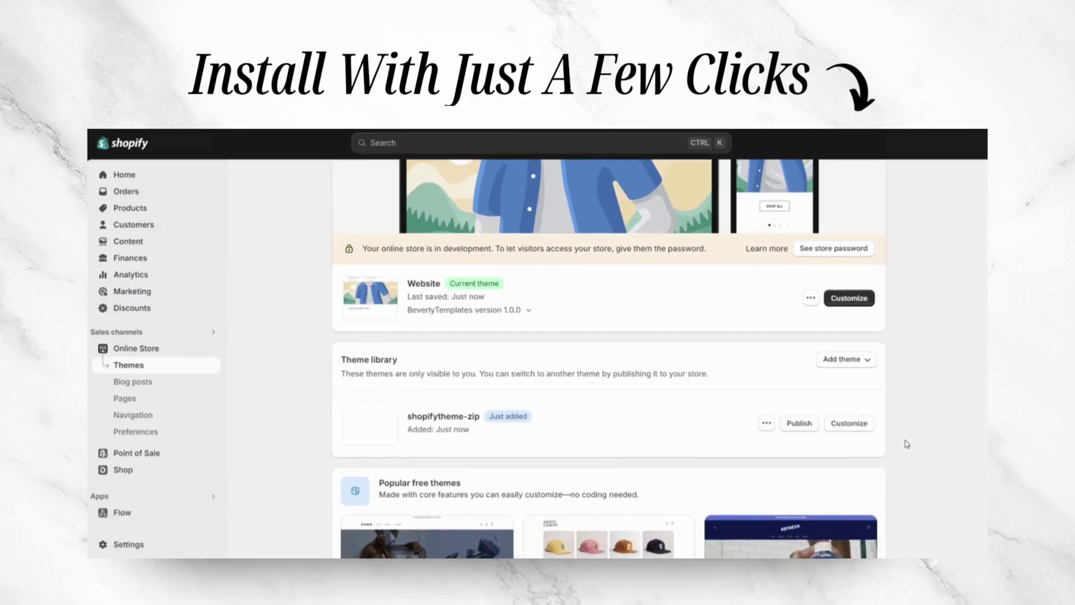